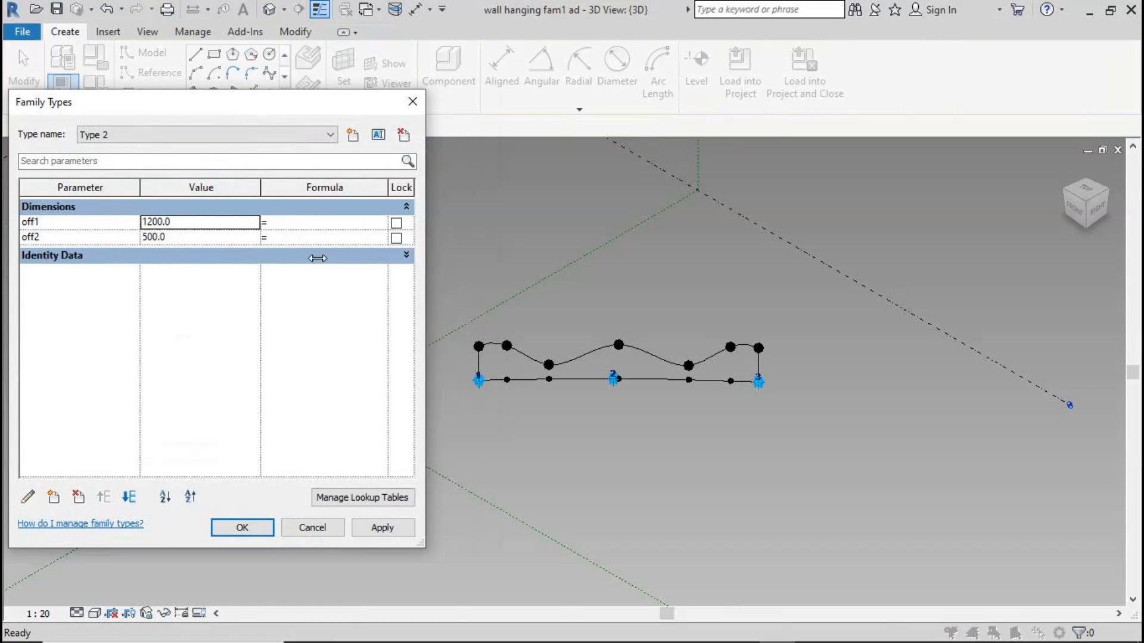
# Flex the existing wall hanging family by switching between Type 1 and Type 2 and applying each type
pyautogui.click(330, 135)
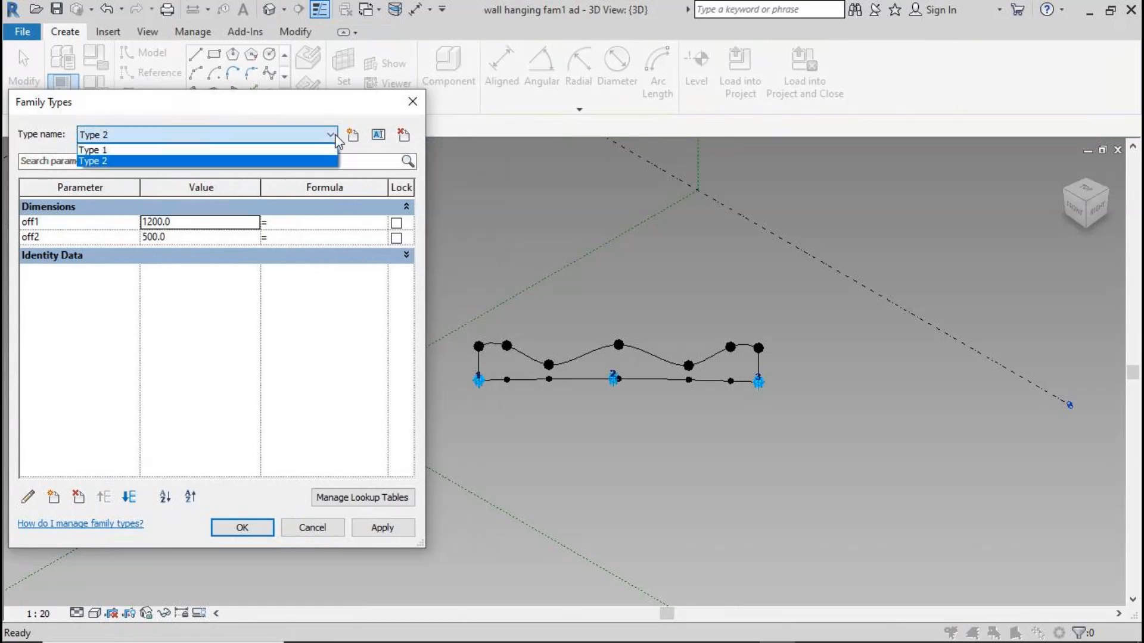
pyautogui.click(331, 150)
pyautogui.click(382, 529)
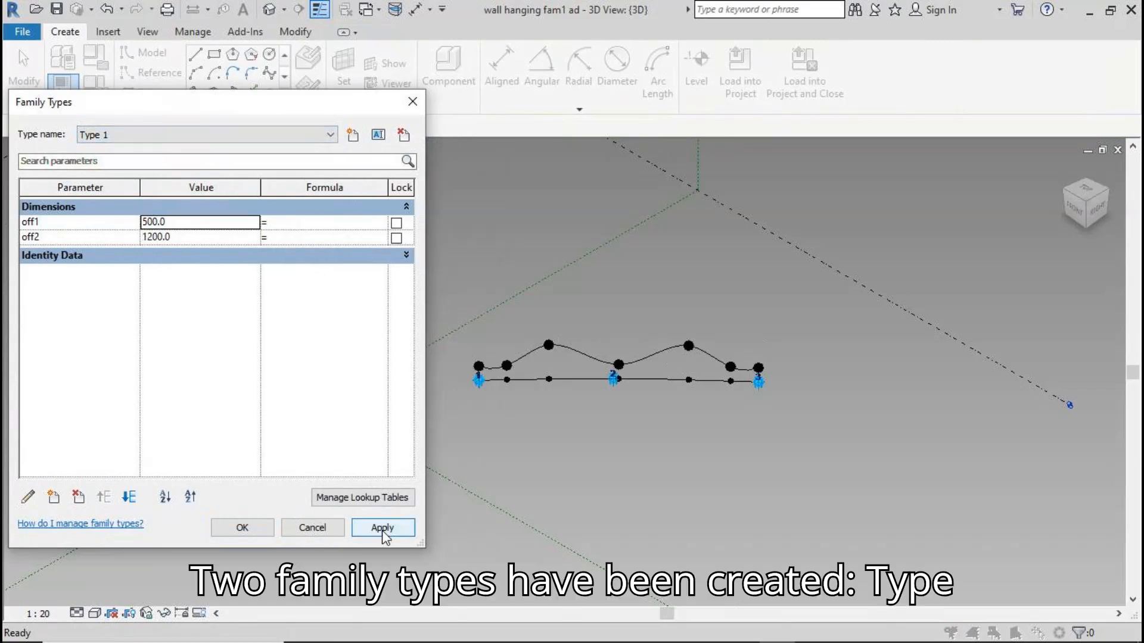
pyautogui.click(329, 135)
pyautogui.click(332, 159)
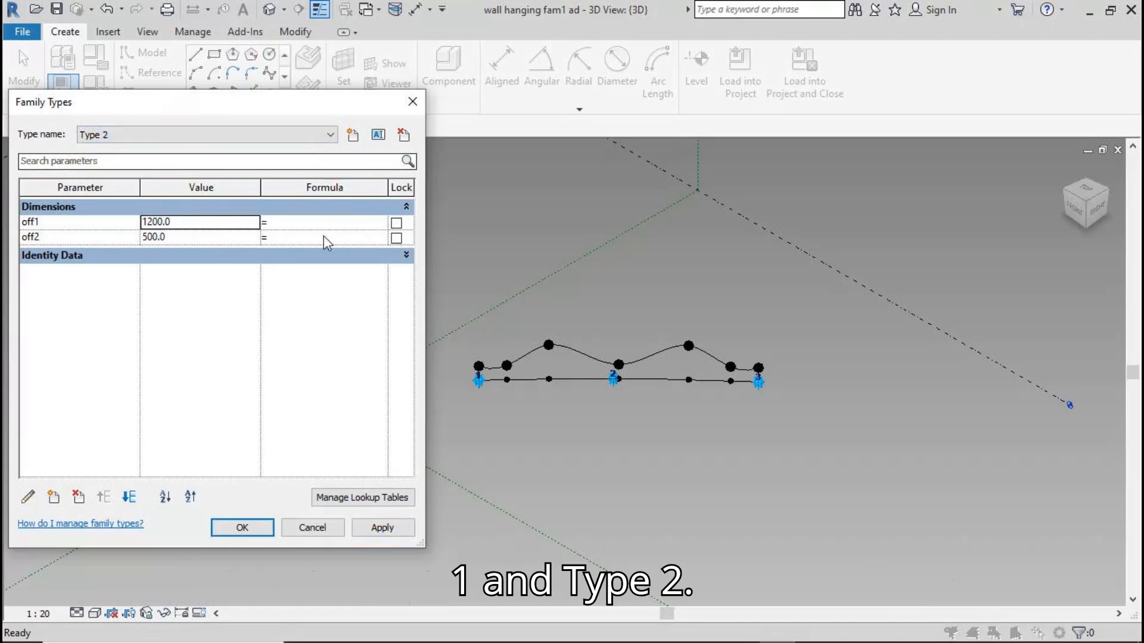
pyautogui.click(379, 529)
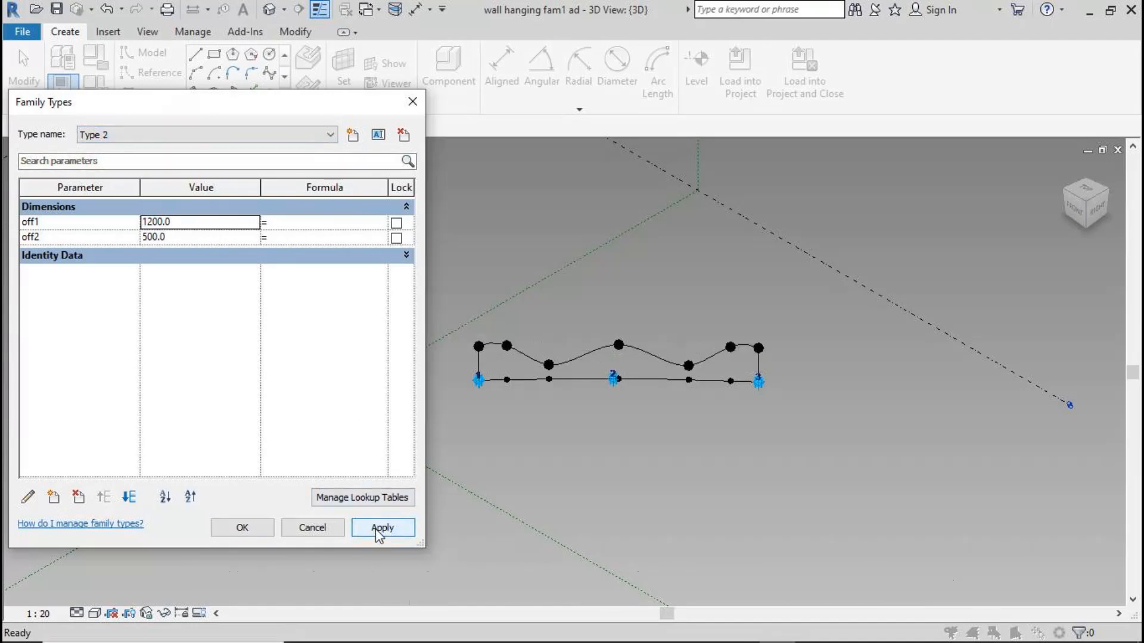
pyautogui.click(238, 528)
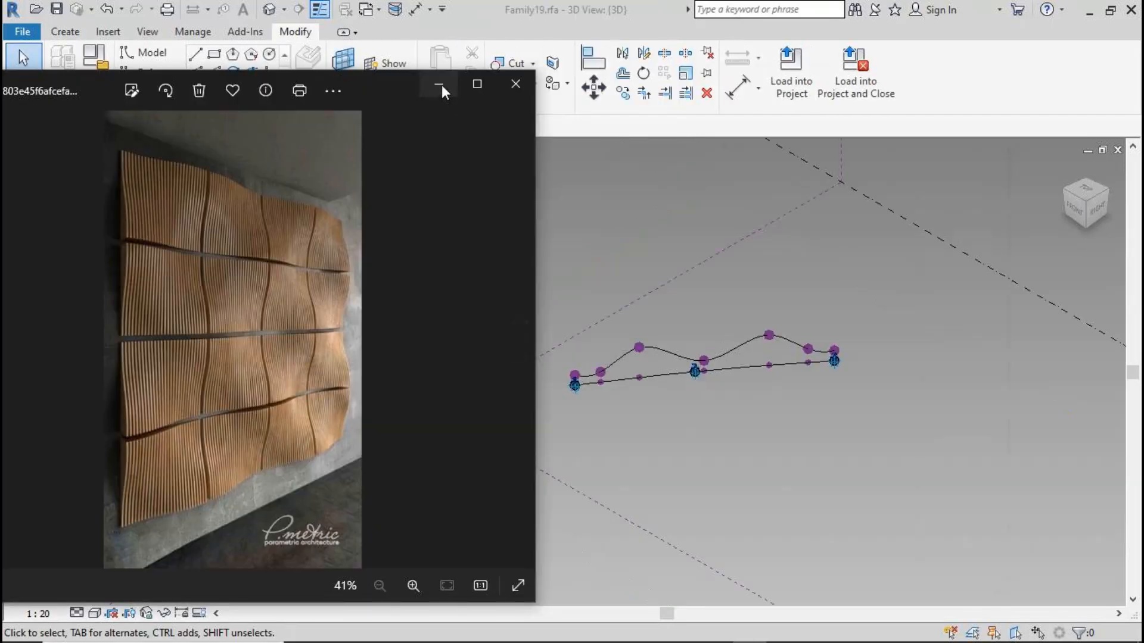
# Create a new family from the Metric Generic Model Adaptive template
pyautogui.click(440, 87)
pyautogui.click(30, 31)
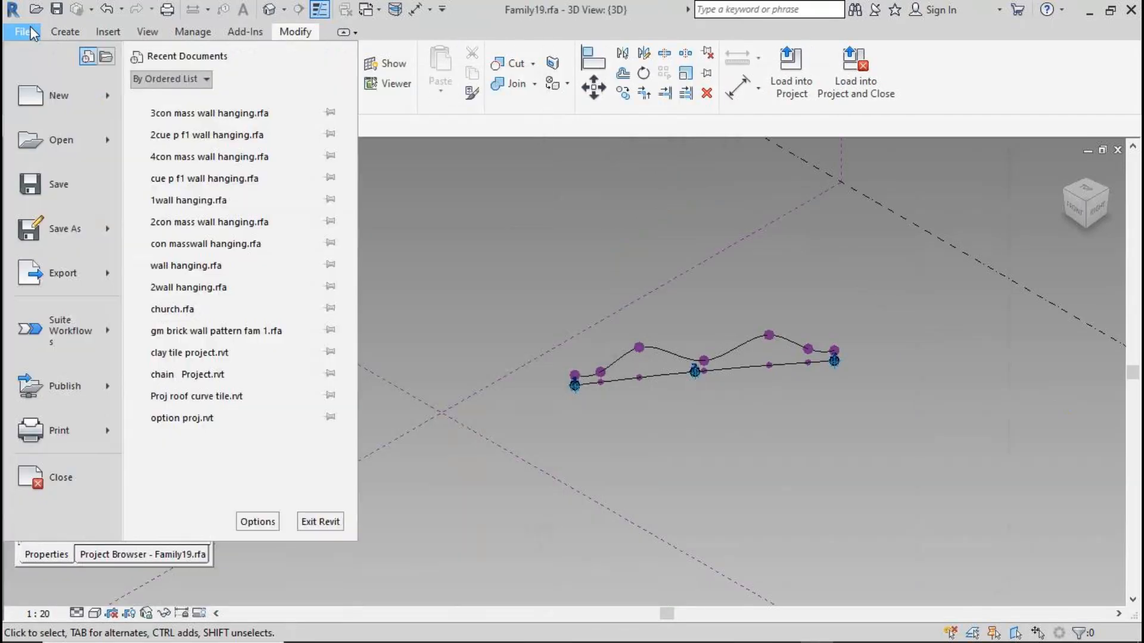
pyautogui.moveTo(26, 91)
pyautogui.click(194, 145)
pyautogui.click(679, 401)
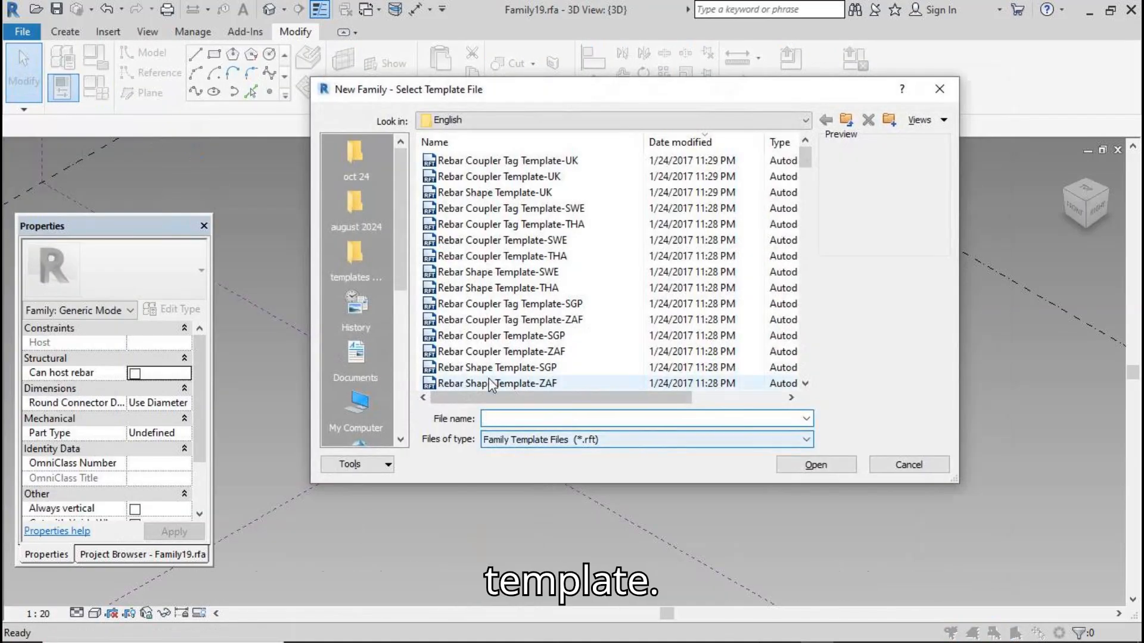
pyautogui.click(356, 256)
pyautogui.click(501, 257)
pyautogui.click(817, 466)
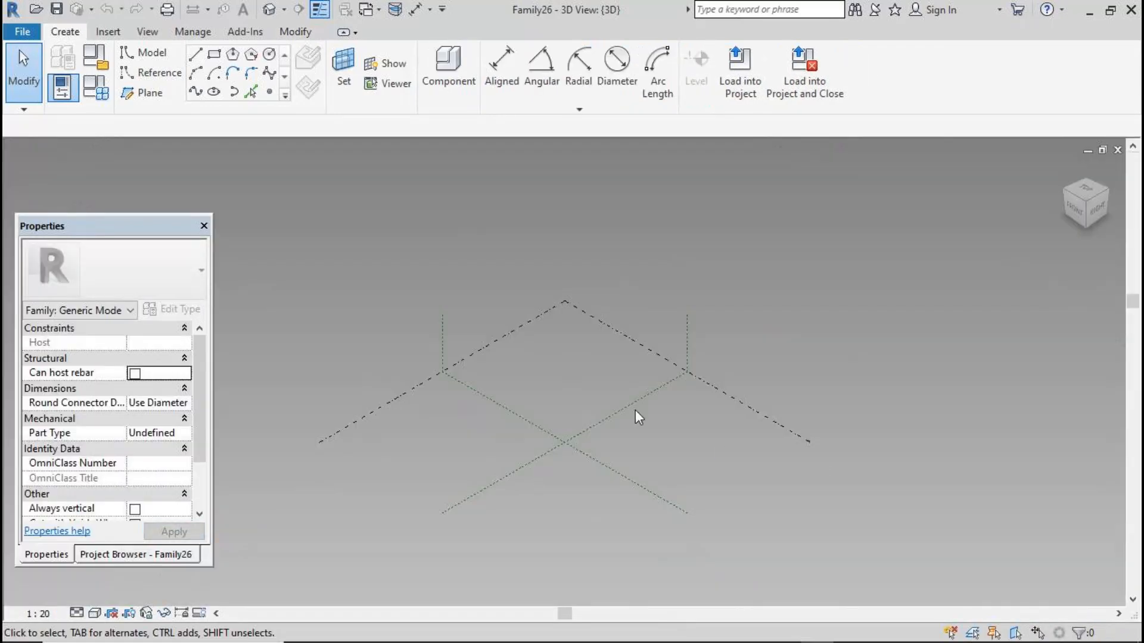
# Place three reference points in a row on the reference level
pyautogui.scroll(-2, 455, 252)
pyautogui.scroll(3, 595, 391)
pyautogui.scroll(2, 594, 390)
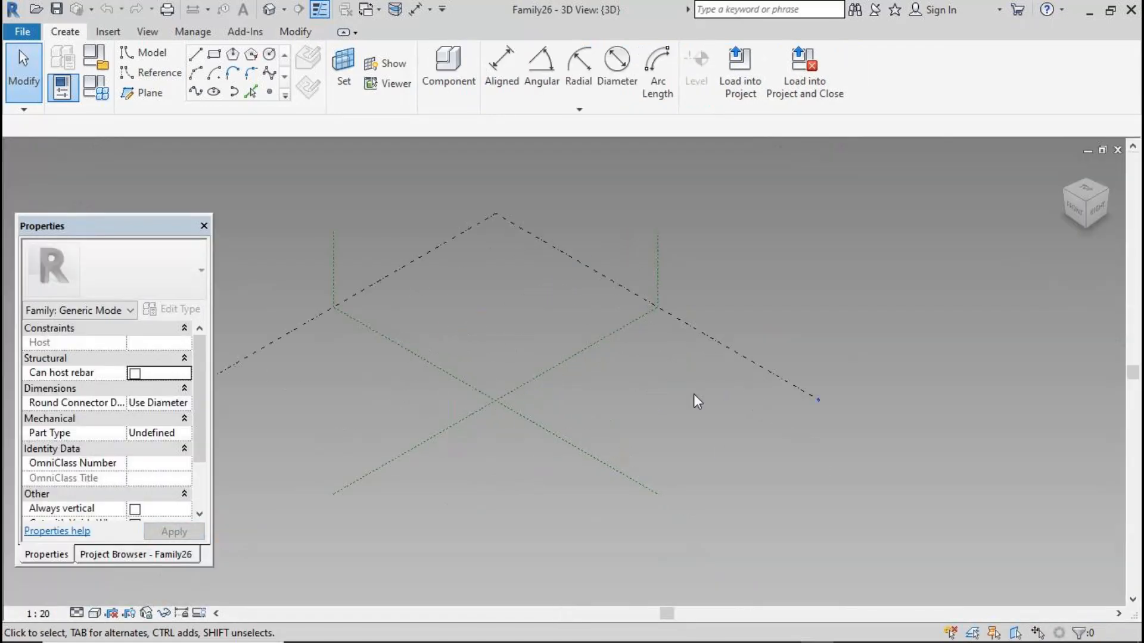
pyautogui.click(270, 93)
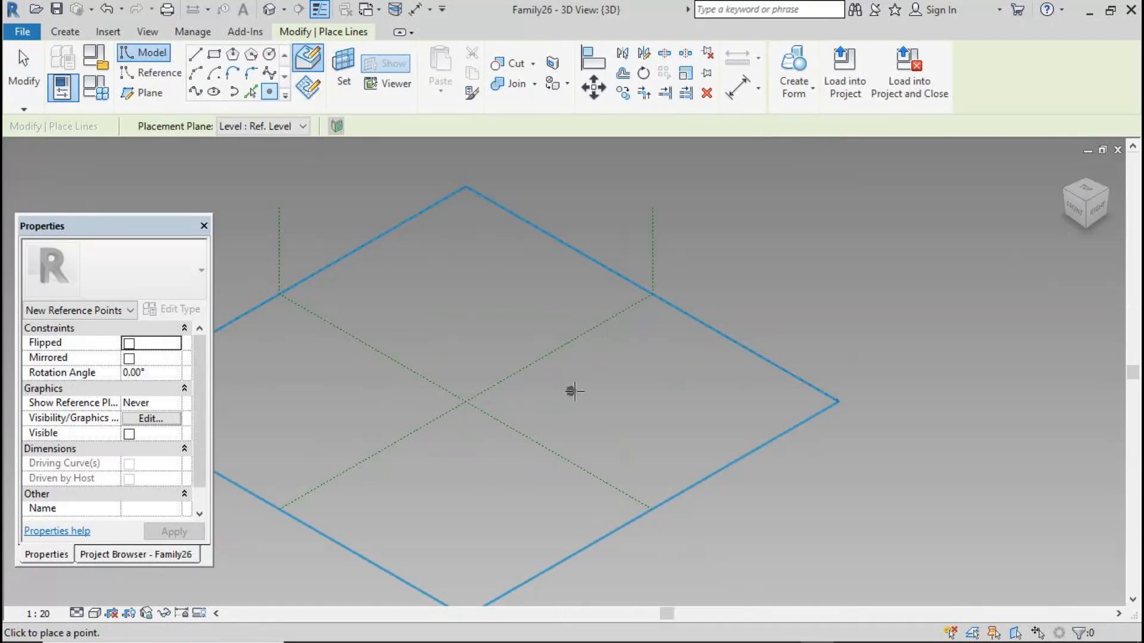
pyautogui.click(611, 388)
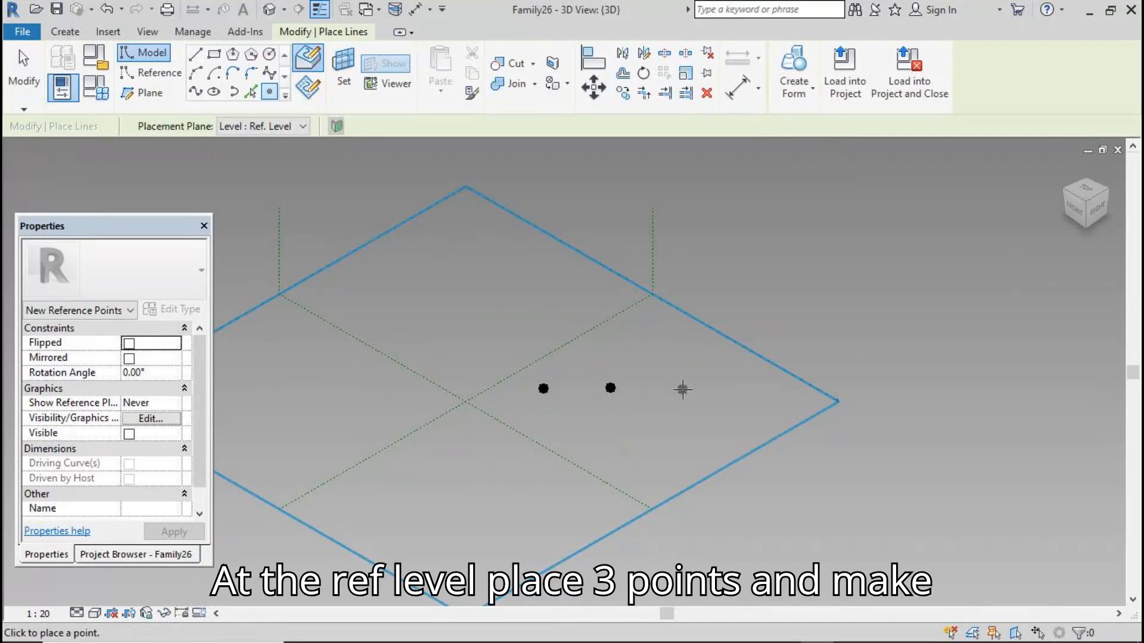
pyautogui.click(682, 389)
pyautogui.click(24, 72)
# Make the three points adaptive and connect them with a spline through points
pyautogui.moveTo(477, 348); pyautogui.dragTo(696, 400)
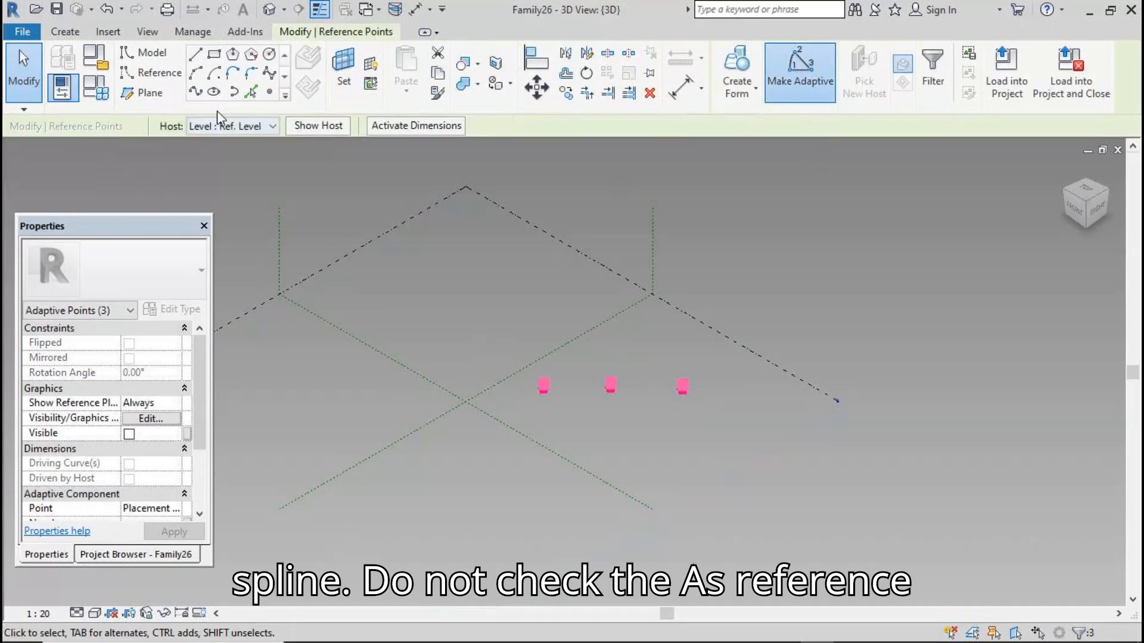
pyautogui.click(195, 91)
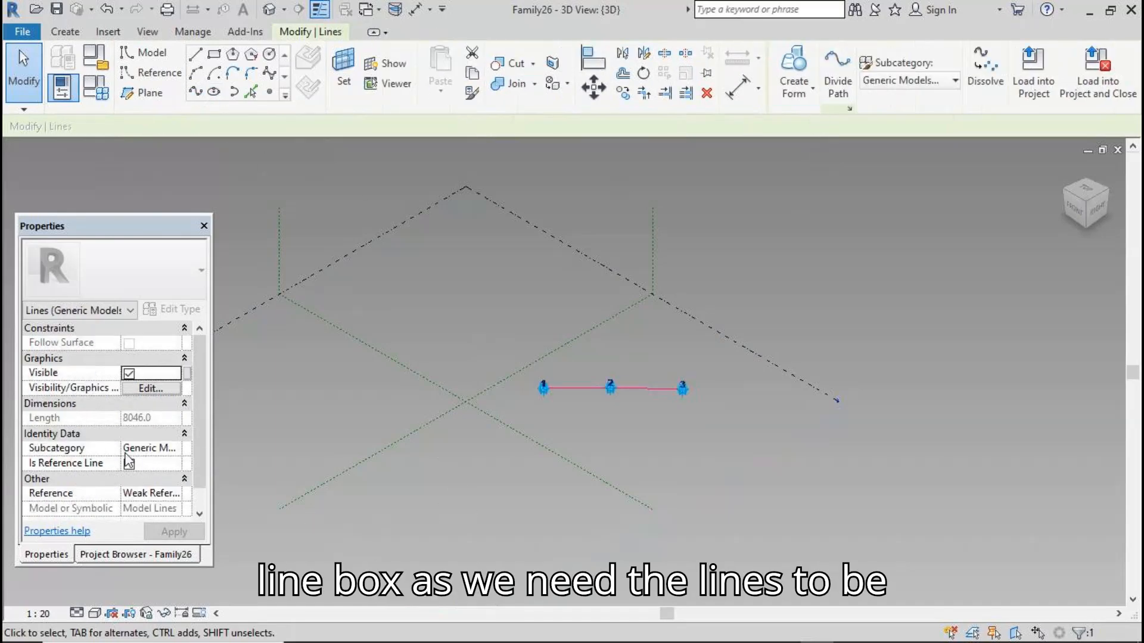
pyautogui.click(480, 528)
# Place a reference point hosted on the spline near adaptive point 1
pyautogui.scroll(2, 577, 357)
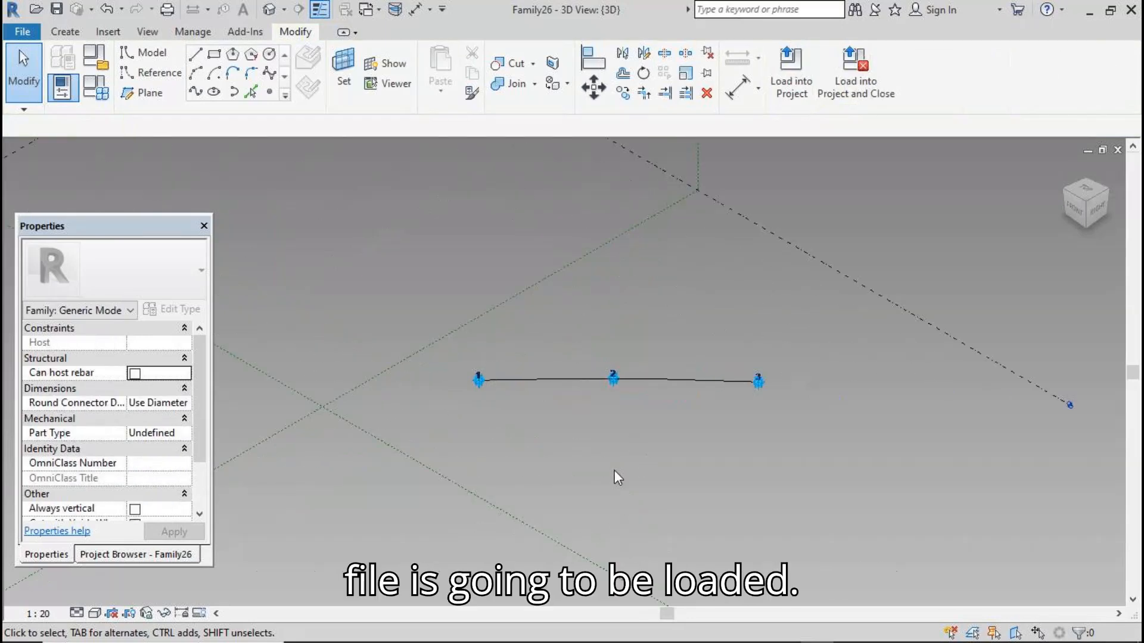
pyautogui.keyDown('shift'); pyautogui.moveTo(767, 482); pyautogui.dragTo(810, 470, button='middle'); pyautogui.keyUp('shift')
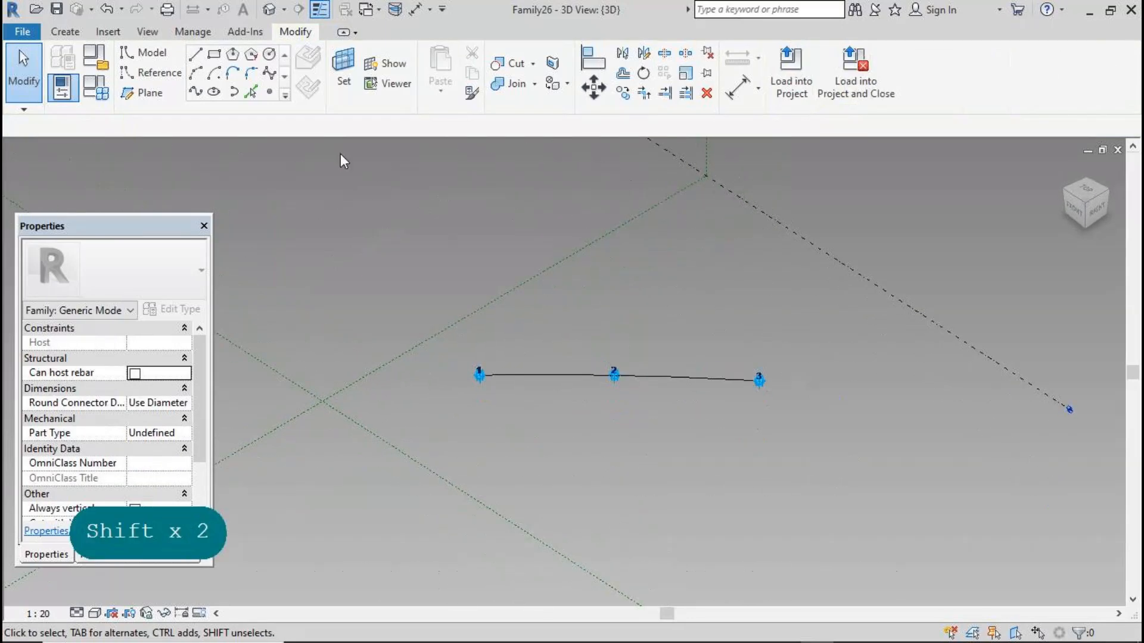
pyautogui.click(271, 94)
pyautogui.click(513, 375)
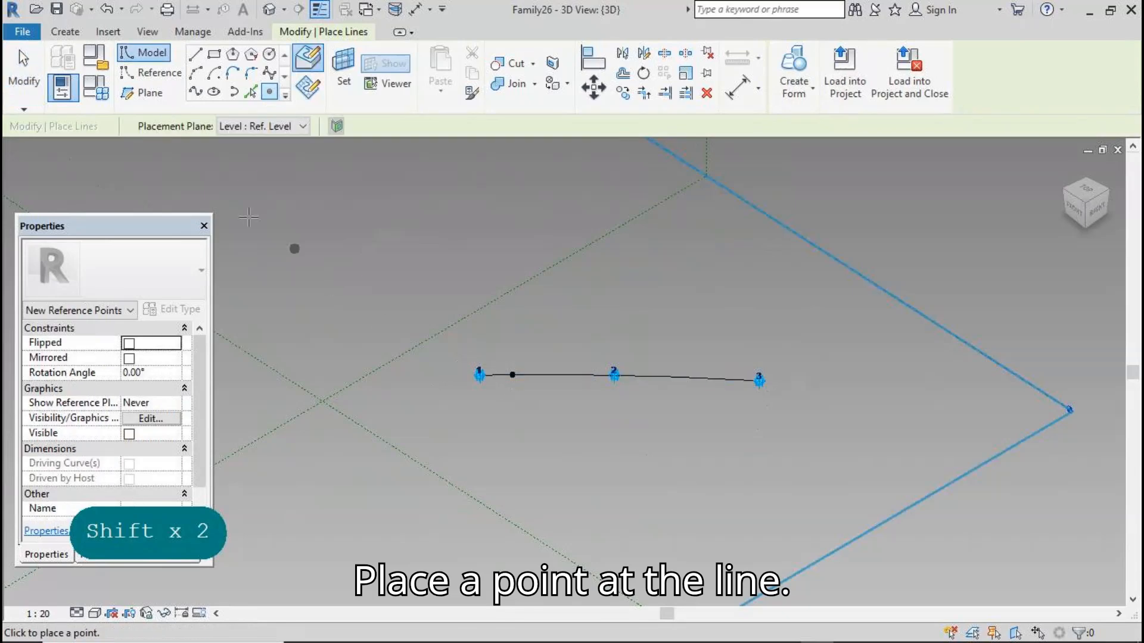
pyautogui.click(32, 75)
# Set the work plane to the hosted point's plane and show the work plane
pyautogui.click(346, 78)
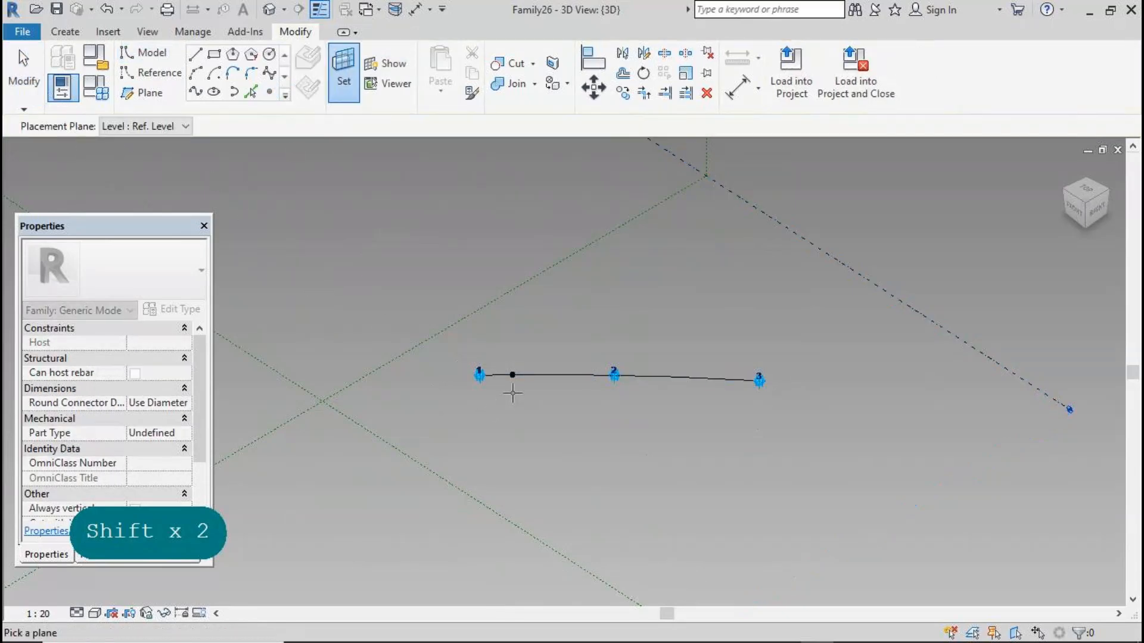
pyautogui.press('Tab')
pyautogui.press('Tab')
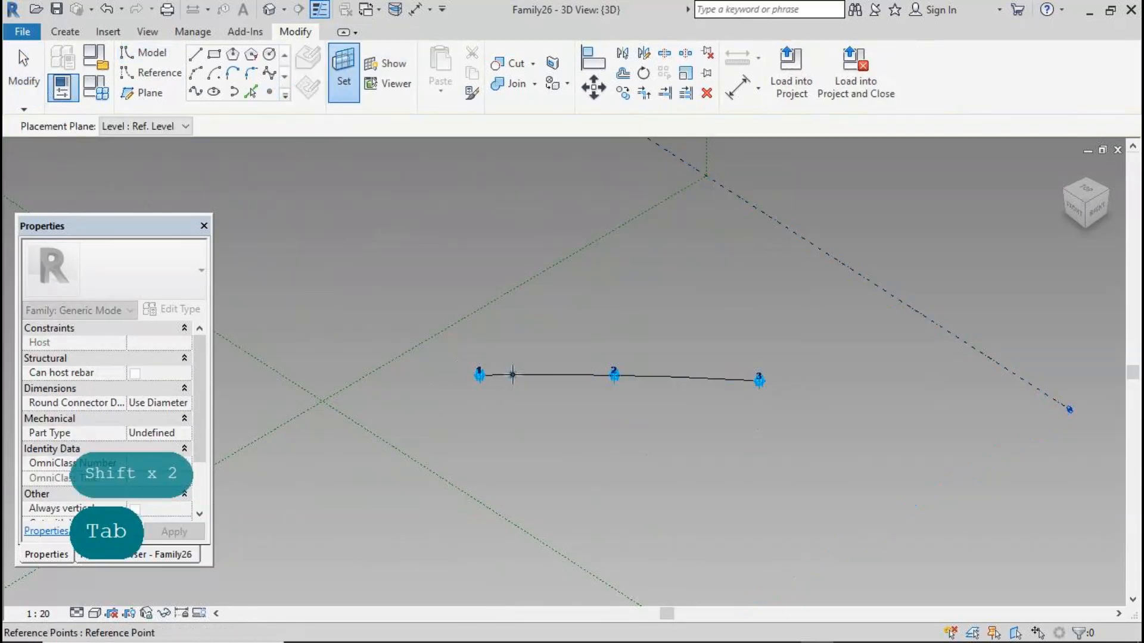
pyautogui.click(512, 375)
pyautogui.click(386, 63)
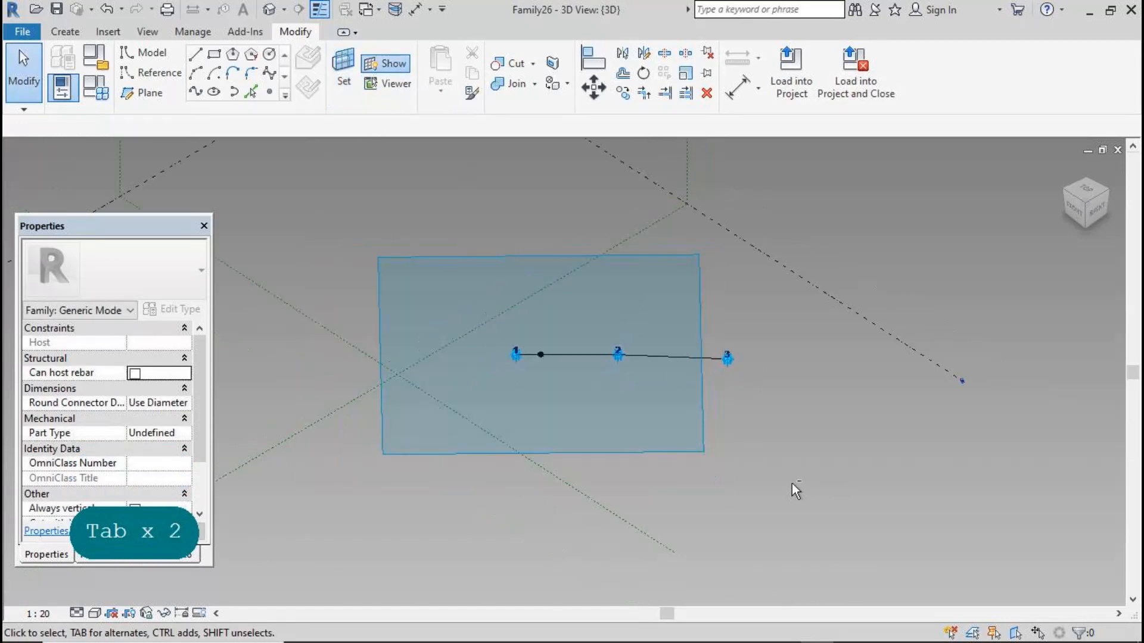
# Place another reference point on that work plane directly over the hosted point
pyautogui.keyDown('shift'); pyautogui.moveTo(765, 486); pyautogui.dragTo(726, 392, button='middle'); pyautogui.keyUp('shift')
pyautogui.click(265, 90)
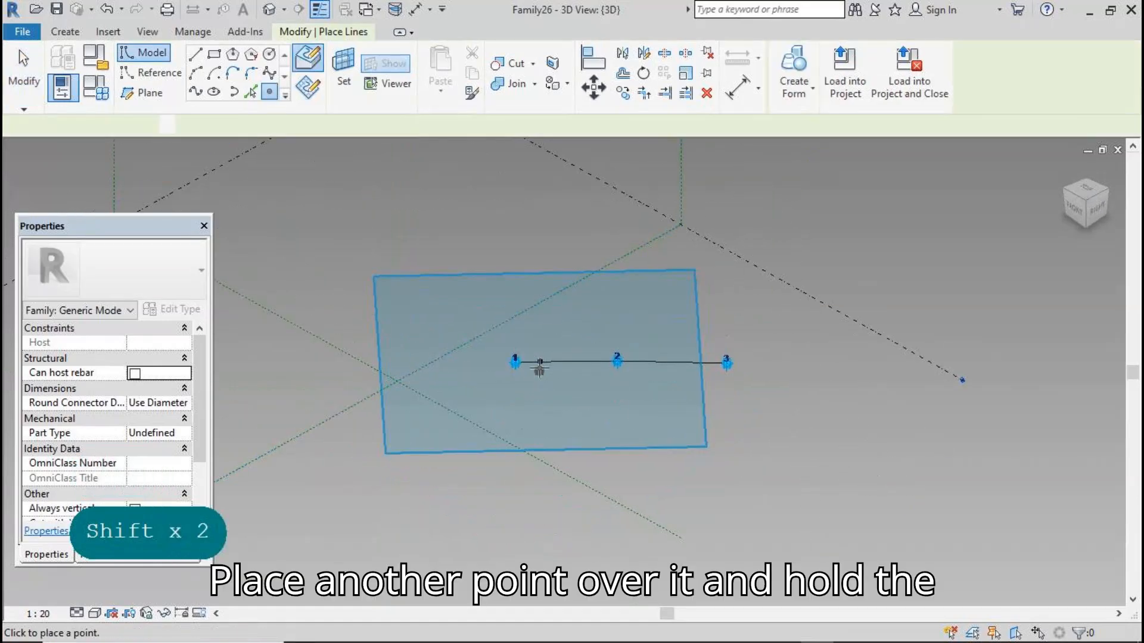
pyautogui.click(540, 361)
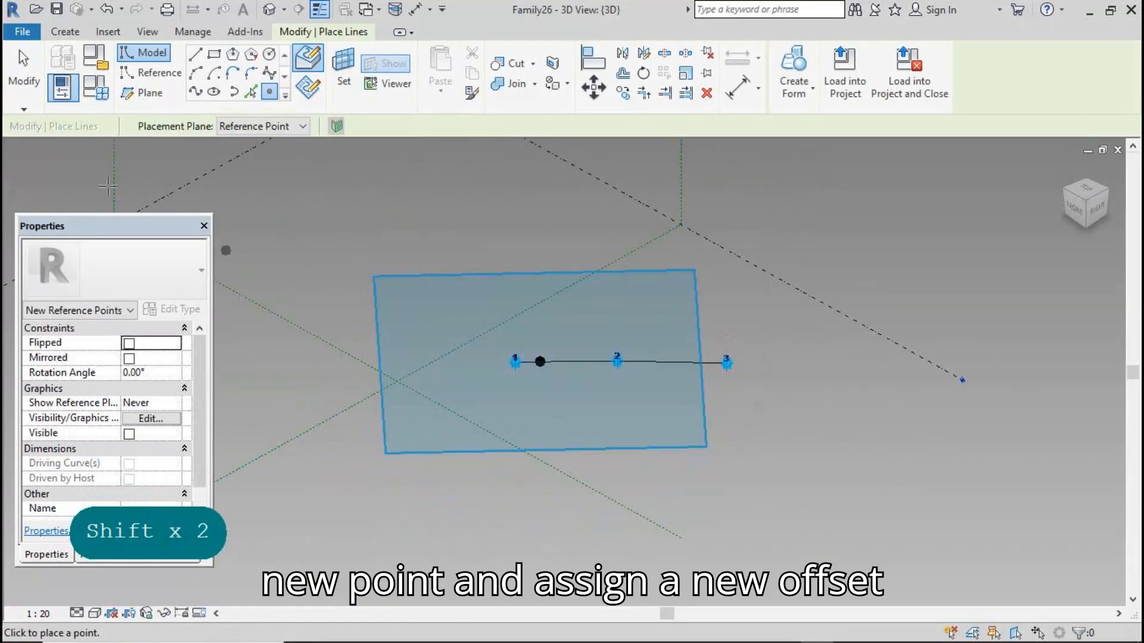
pyautogui.press('Escape')
pyautogui.press('Escape')
# Associate the new point's Offset with a new type family parameter named off1
pyautogui.click(361, 66)
pyautogui.press('Tab')
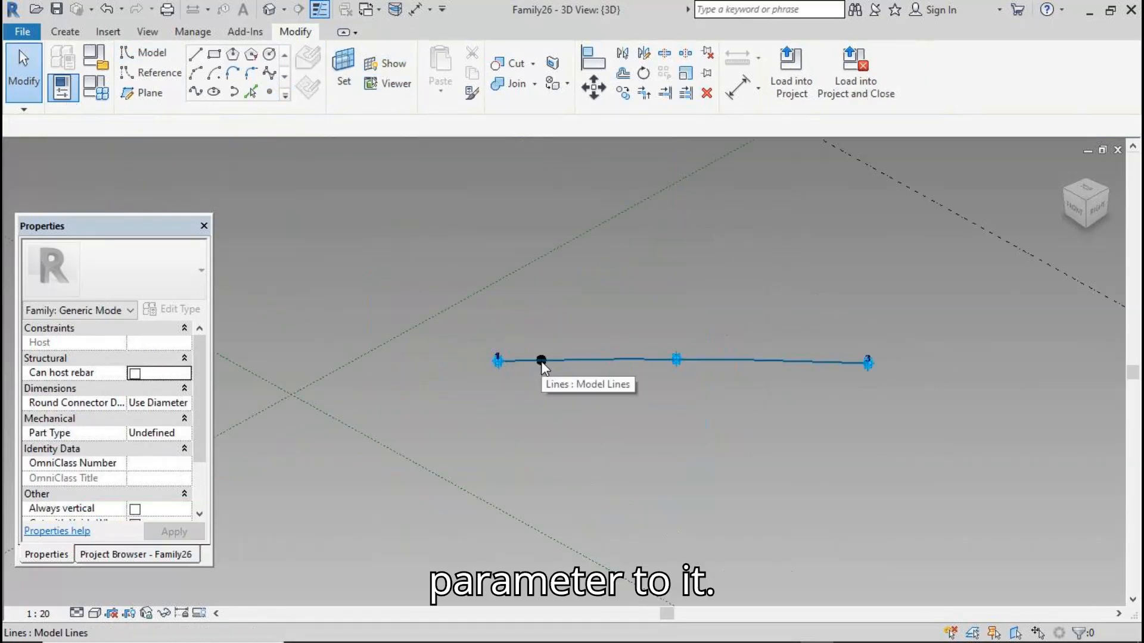
pyautogui.click(541, 361)
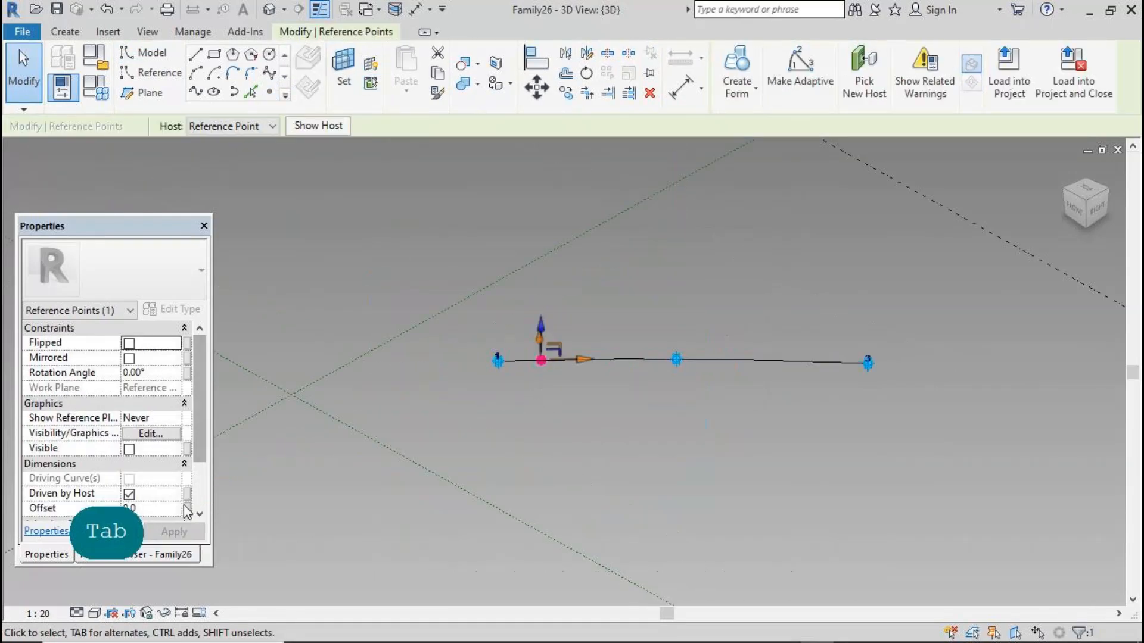
pyautogui.click(187, 508)
pyautogui.click(173, 480)
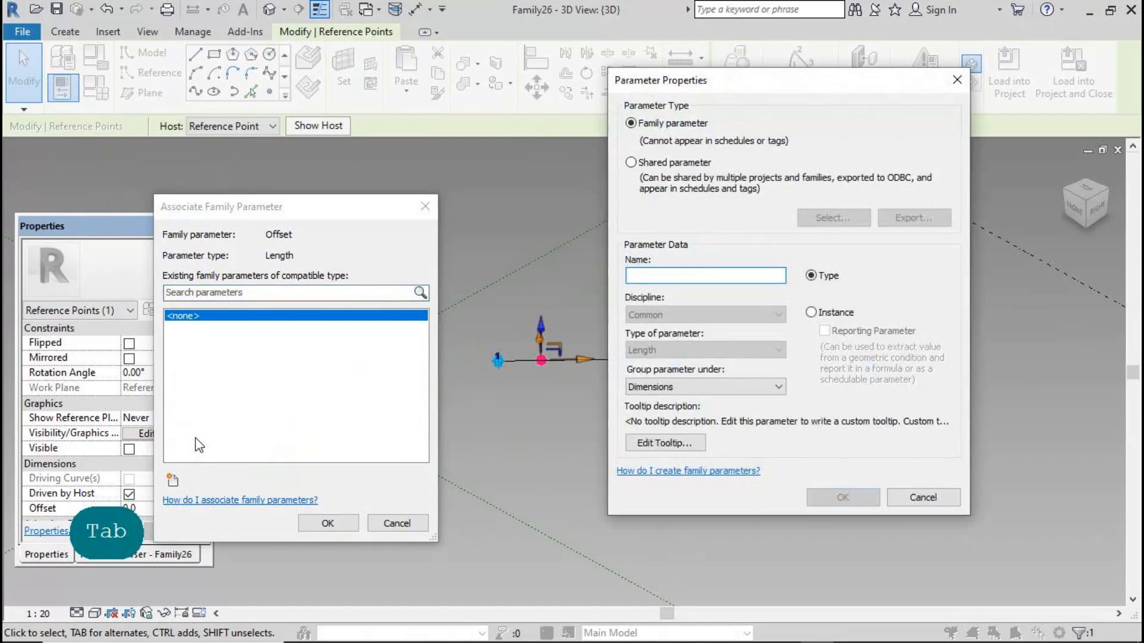
pyautogui.write('off1')
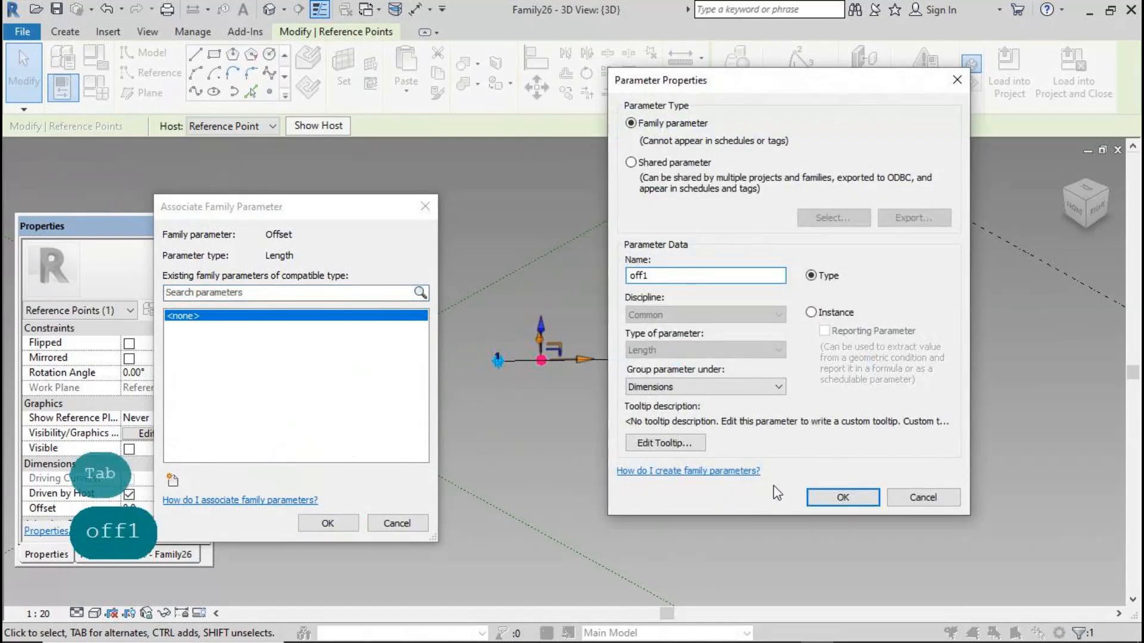
pyautogui.click(822, 496)
pyautogui.click(329, 523)
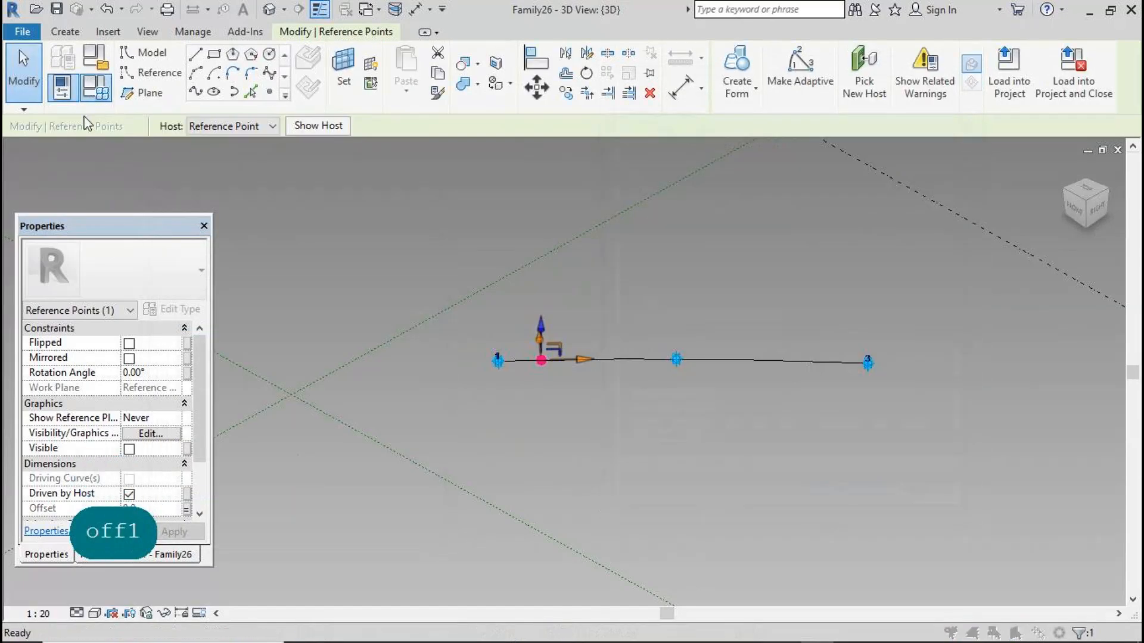
# Set the off1 parameter value to 500 in Family Types and apply it
pyautogui.click(94, 93)
pyautogui.write('50')
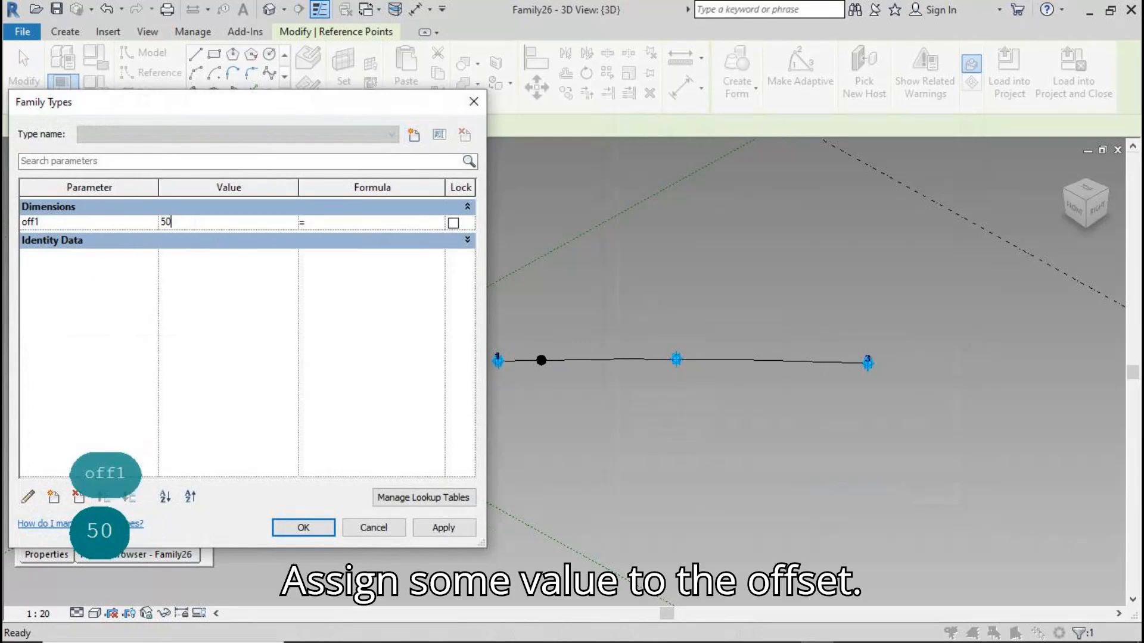
pyautogui.click(435, 527)
pyautogui.click(324, 534)
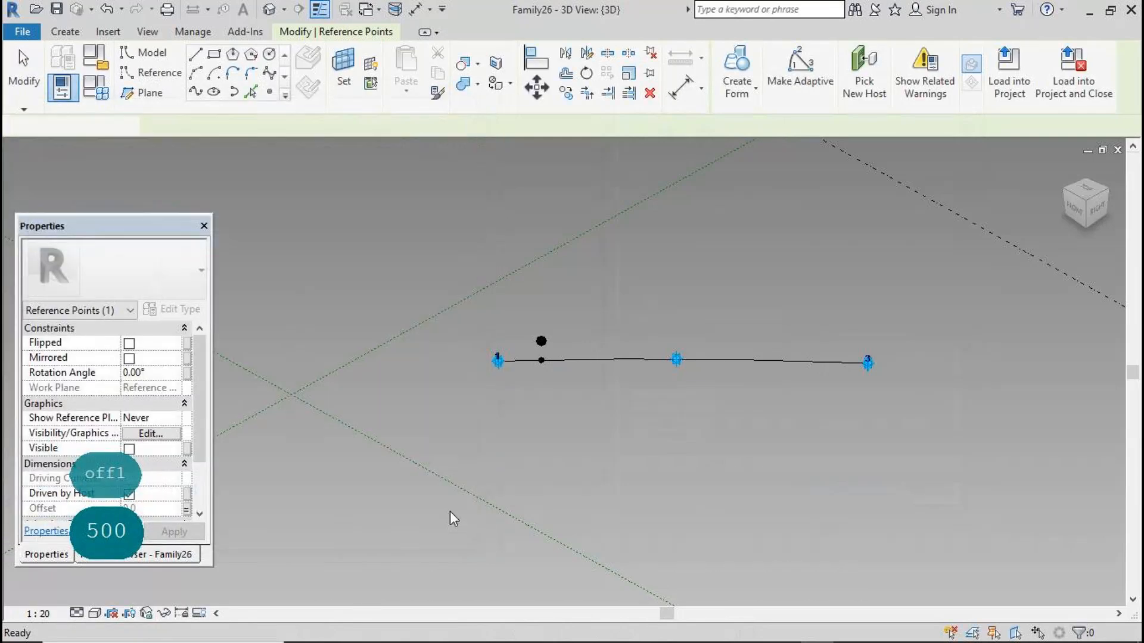
# Copy both the hosted point and its offset point into six further copies, with Multiple on and Constrain off
pyautogui.click(581, 440)
pyautogui.scroll(1, 613, 378)
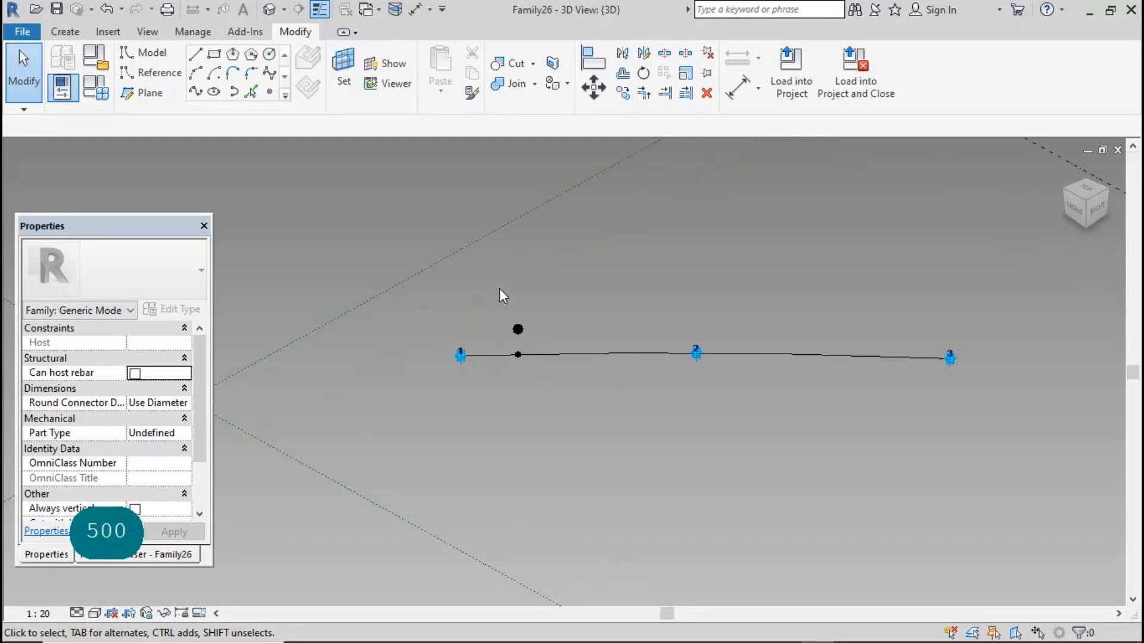
pyautogui.moveTo(499, 288); pyautogui.dragTo(529, 391)
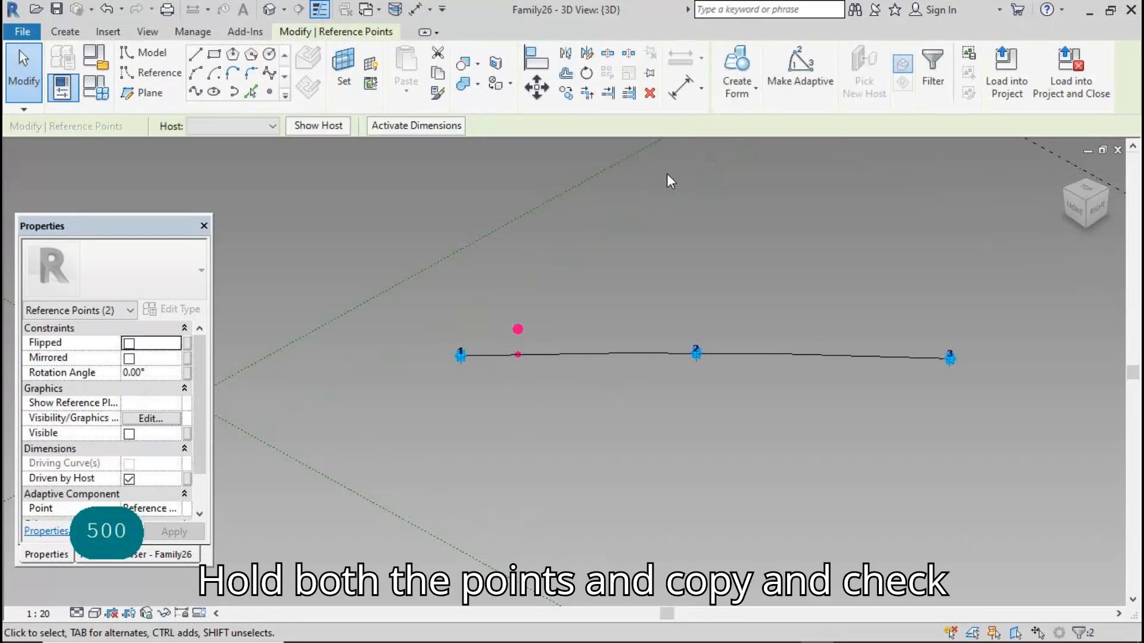
pyautogui.click(566, 94)
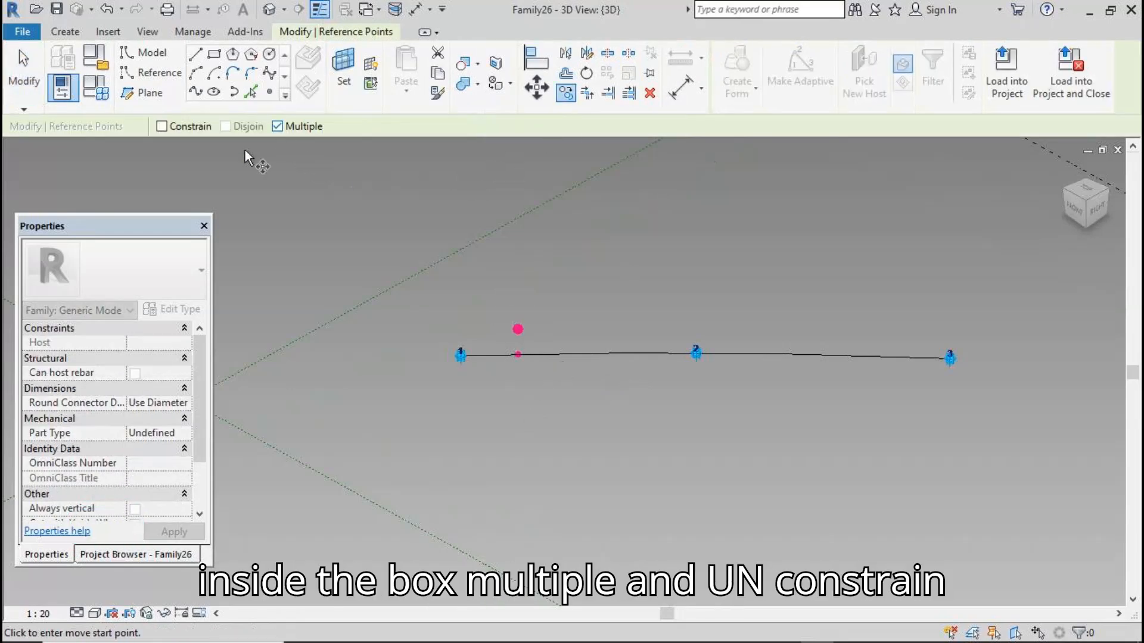
pyautogui.click(495, 344)
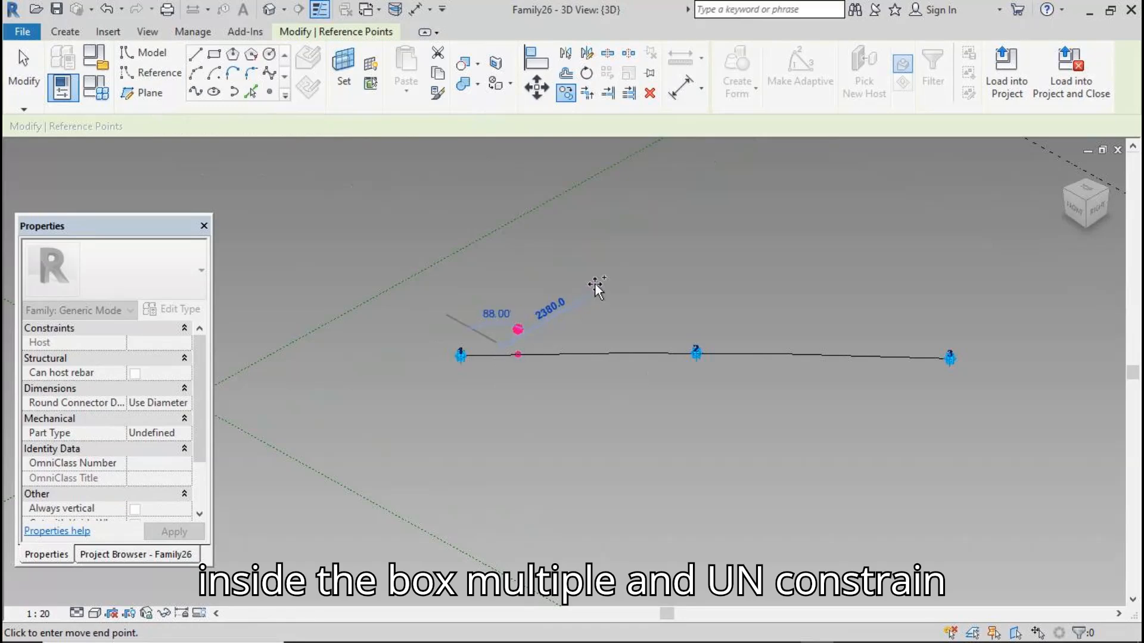
pyautogui.click(666, 265)
pyautogui.click(734, 255)
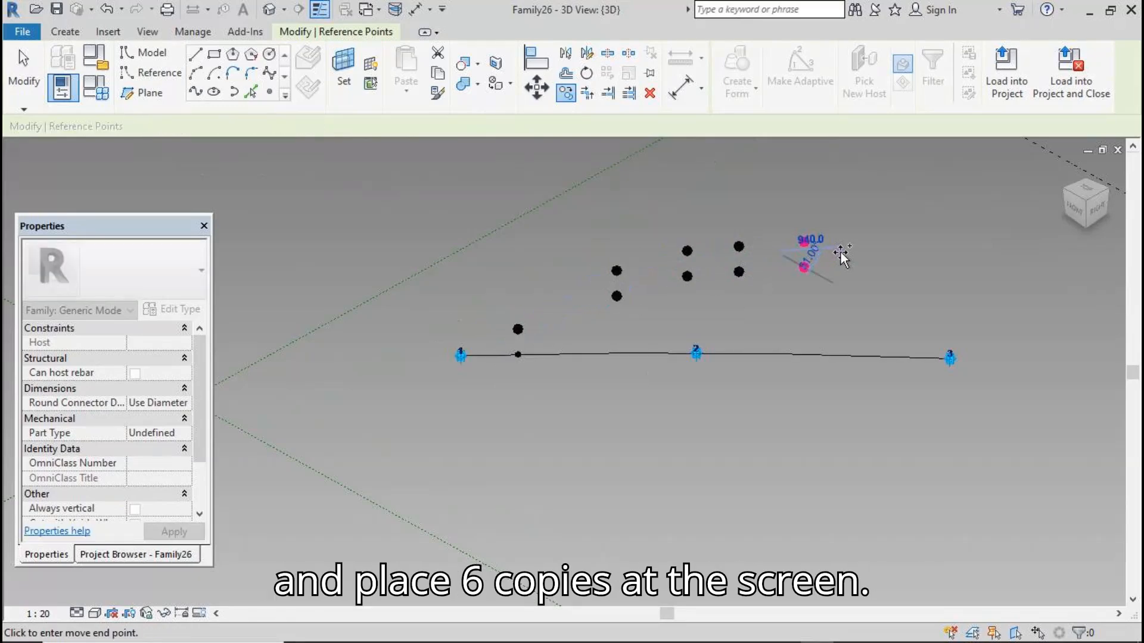
pyautogui.click(842, 256)
pyautogui.click(892, 252)
pyautogui.click(964, 284)
pyautogui.click(23, 83)
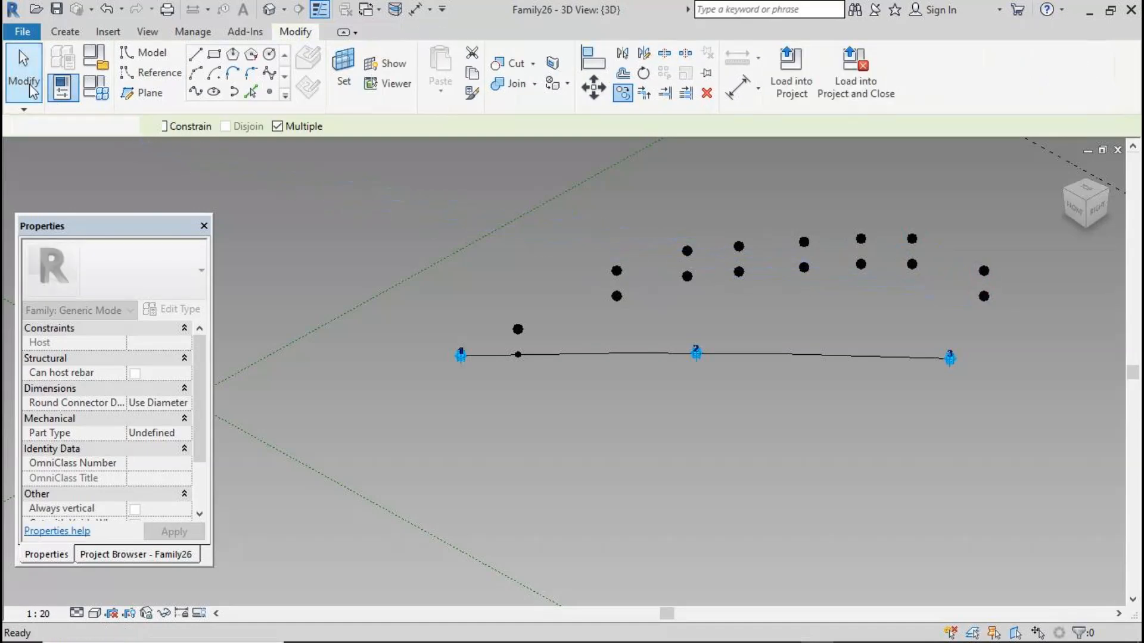
# Rehost each of the six copied offset points onto the spline-hosted point beneath it with Pick New Host
pyautogui.click(635, 302)
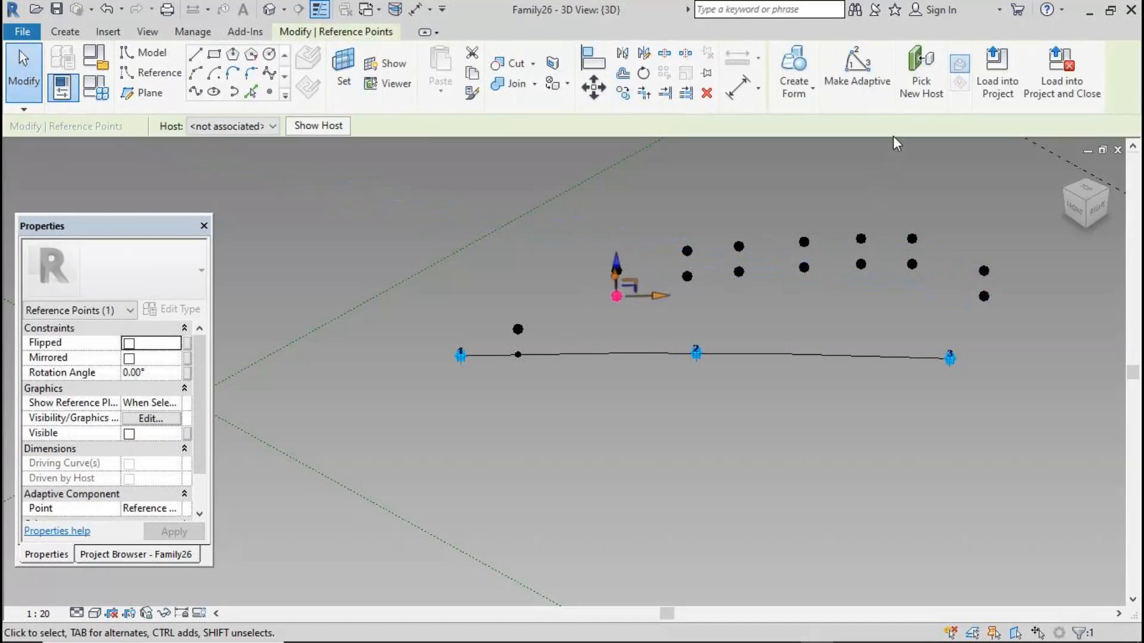
pyautogui.click(921, 80)
pyautogui.click(565, 354)
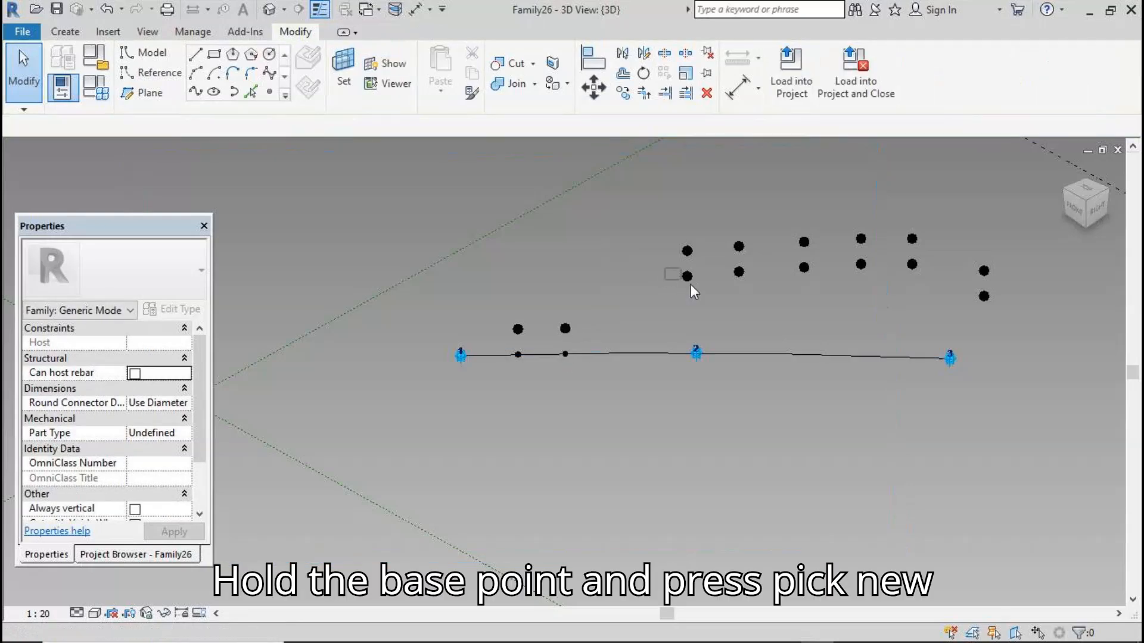
pyautogui.click(688, 277)
pyautogui.click(921, 81)
pyautogui.click(620, 354)
pyautogui.click(739, 272)
pyautogui.click(921, 81)
pyautogui.click(670, 353)
pyautogui.click(803, 268)
pyautogui.click(921, 81)
pyautogui.click(727, 353)
pyautogui.click(861, 264)
pyautogui.click(921, 80)
pyautogui.click(770, 353)
pyautogui.click(913, 264)
pyautogui.click(921, 80)
pyautogui.click(820, 355)
# Delete the leftover pair of copied points beyond the right end of the spline
pyautogui.moveTo(969, 240); pyautogui.dragTo(1001, 308)
pyautogui.press('Delete')
# Associate the Offset of the two middle offset points with a new type family parameter named off2
pyautogui.scroll(3, 910, 284)
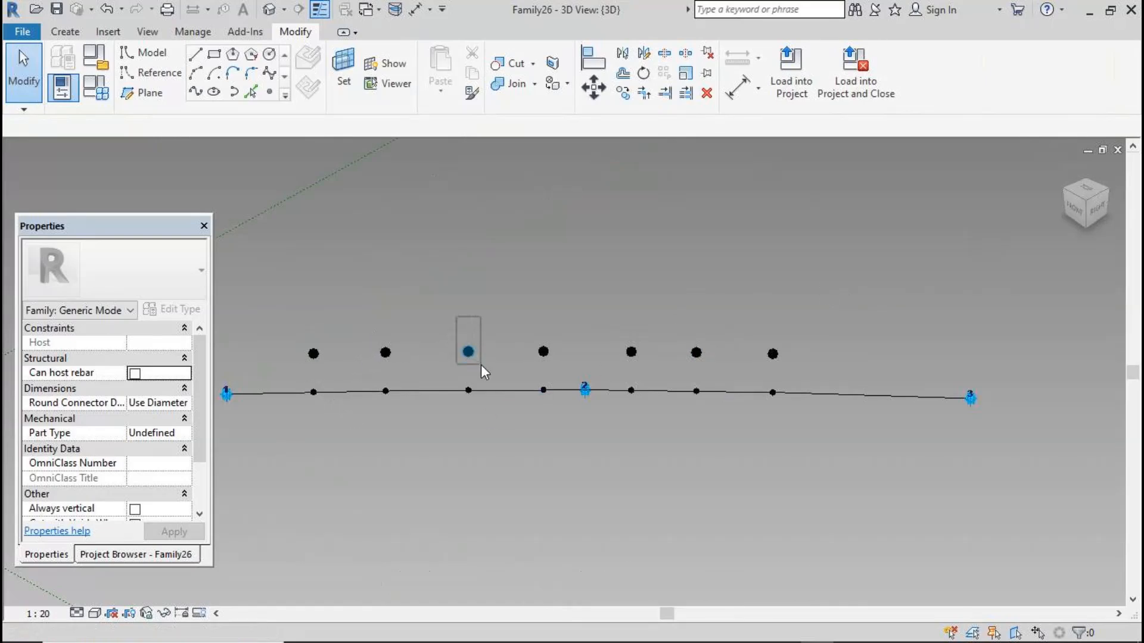
pyautogui.click(470, 353)
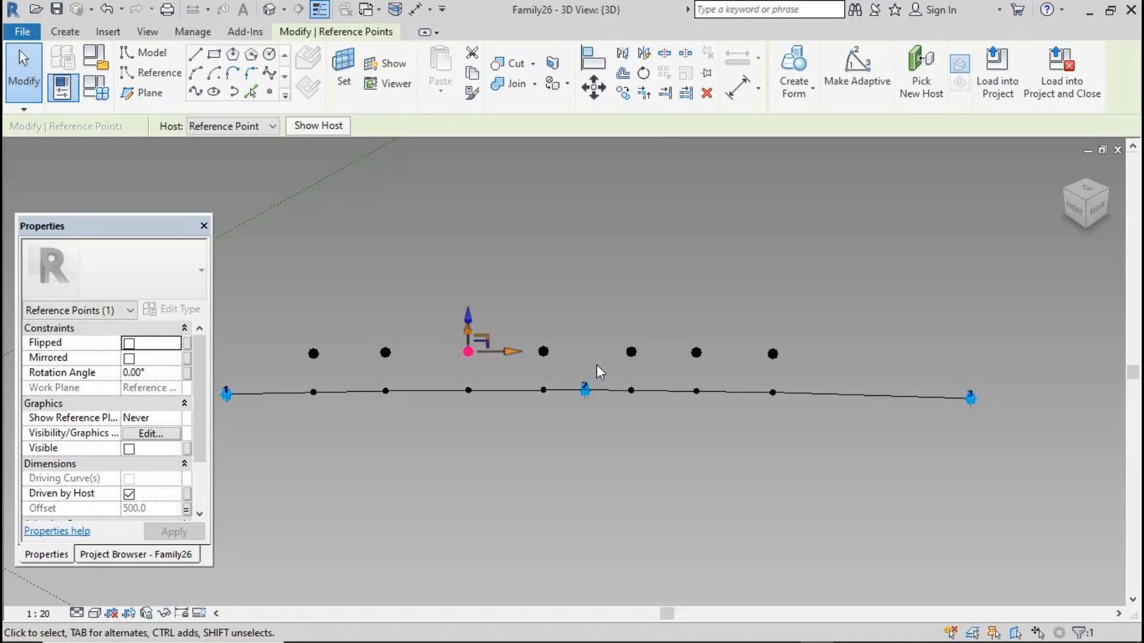
pyautogui.keyDown('ctrl'); pyautogui.click(631, 352); pyautogui.keyUp('ctrl')
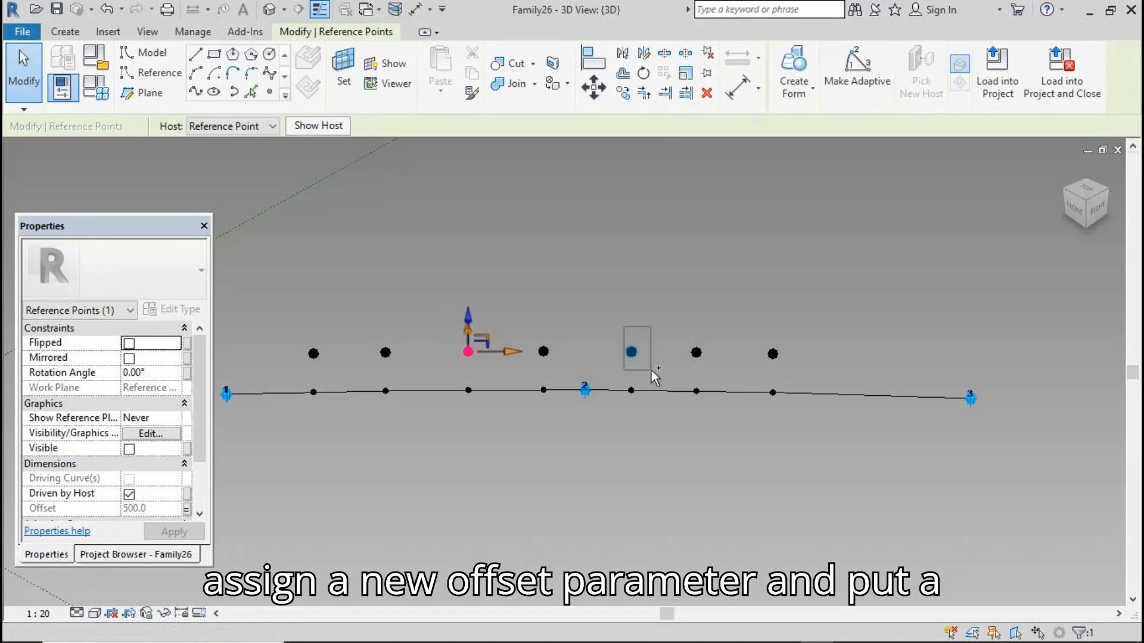
pyautogui.click(187, 509)
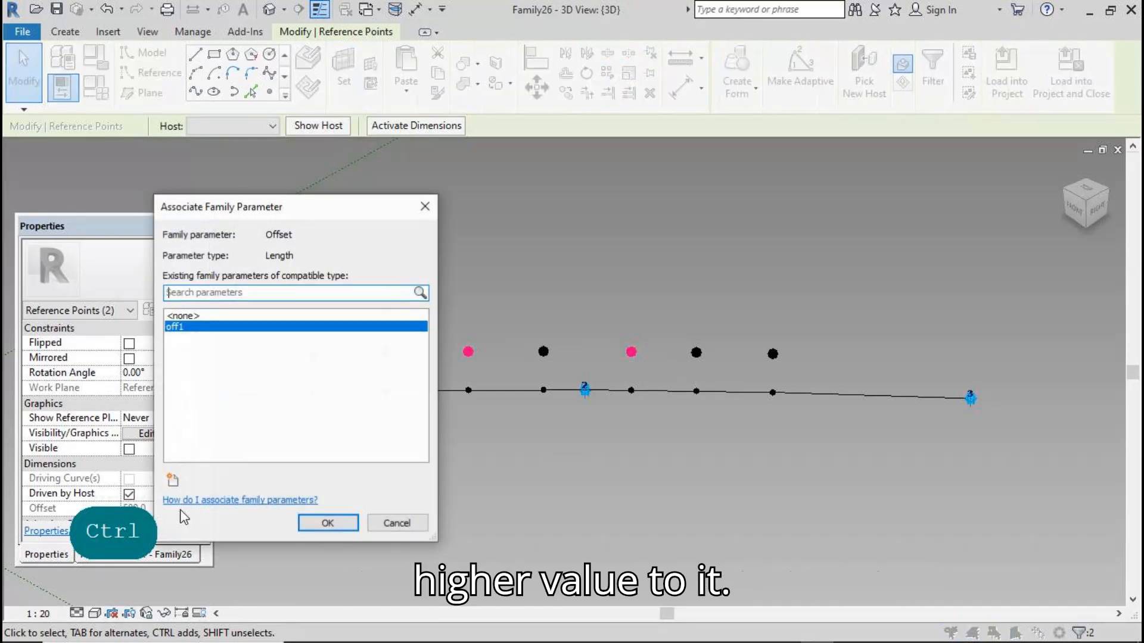
pyautogui.click(172, 480)
pyautogui.write('o')
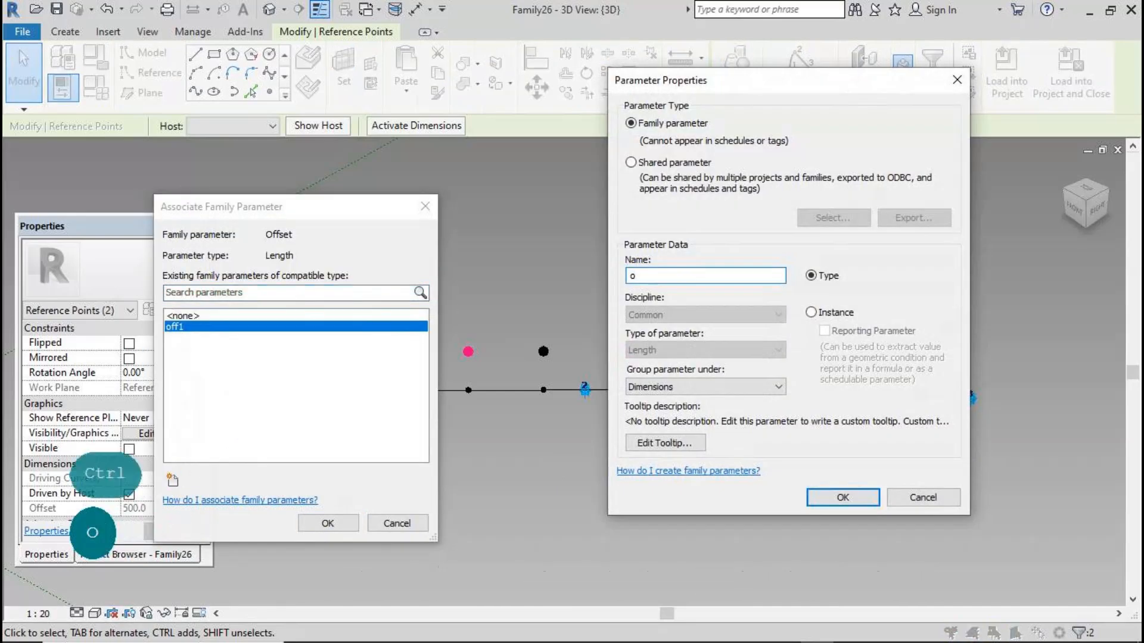
pyautogui.write('ff2')
pyautogui.click(837, 497)
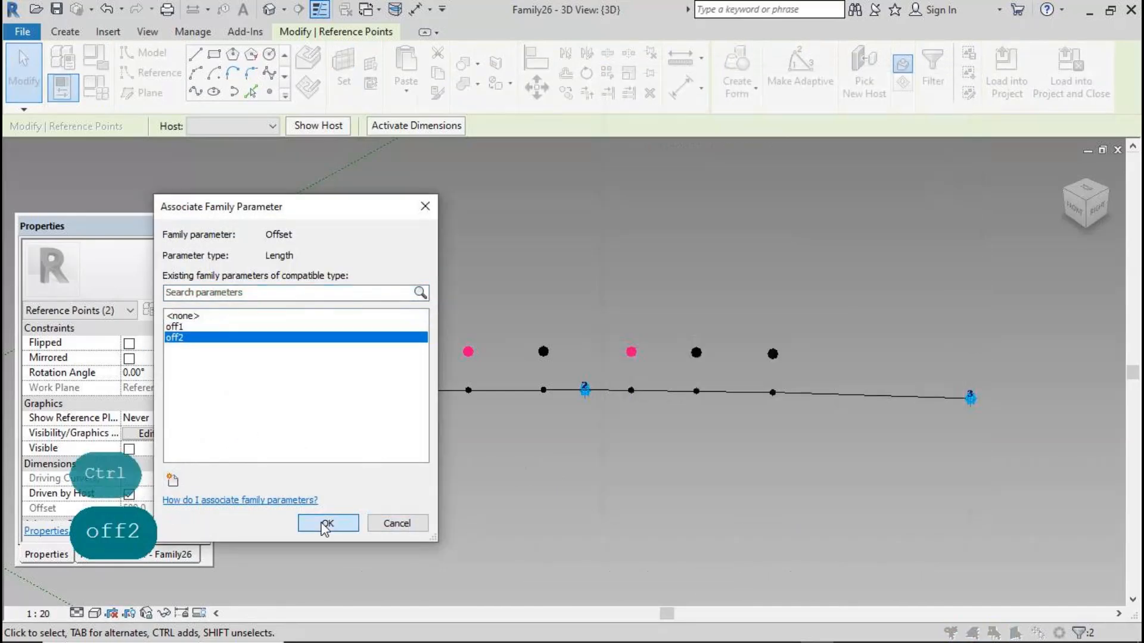
pyautogui.click(327, 523)
# Set the off2 parameter value to 1200 in Family Types and apply it
pyautogui.click(203, 238)
pyautogui.write('12')
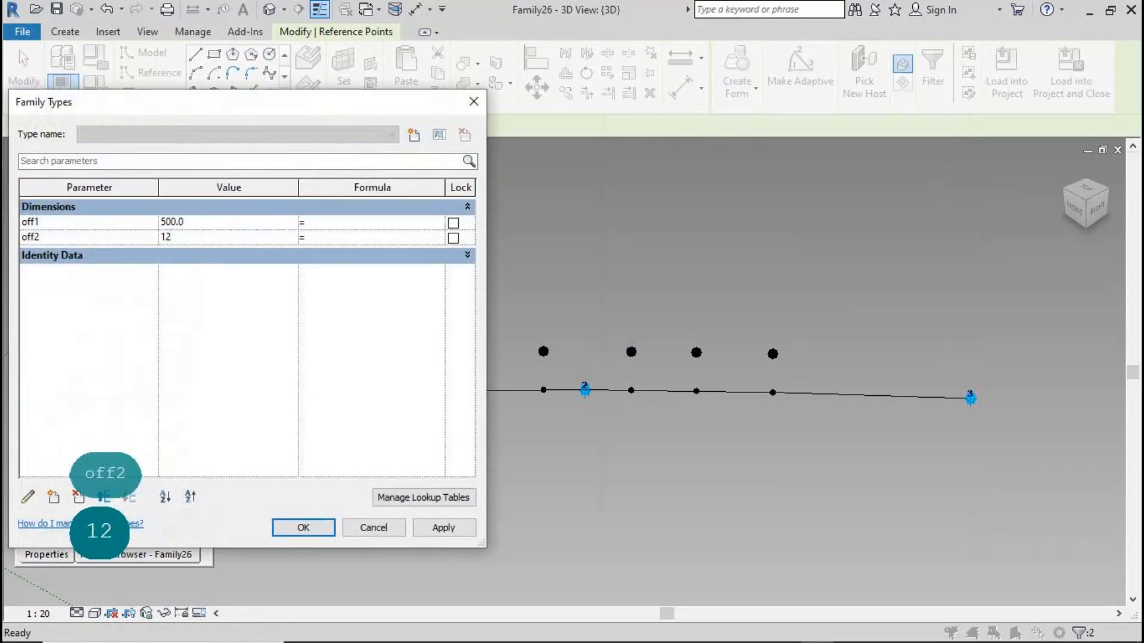
pyautogui.write('00')
pyautogui.click(440, 529)
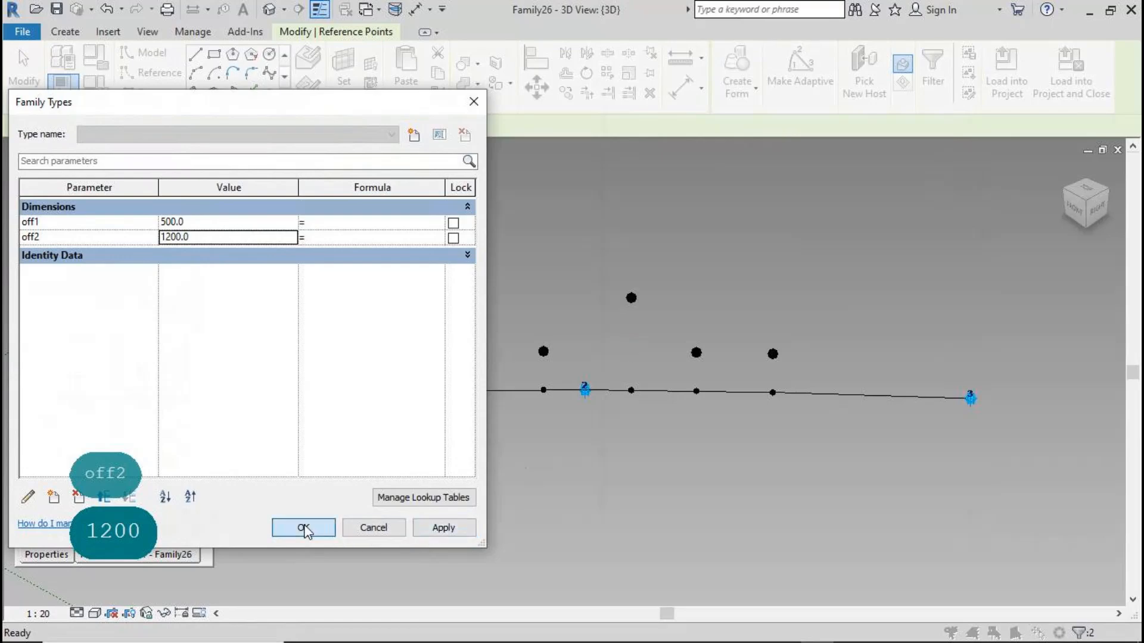
pyautogui.click(303, 528)
pyautogui.click(446, 534)
# Join each end hosted point to its offset point with a line through points
pyautogui.scroll(-1, 855, 274)
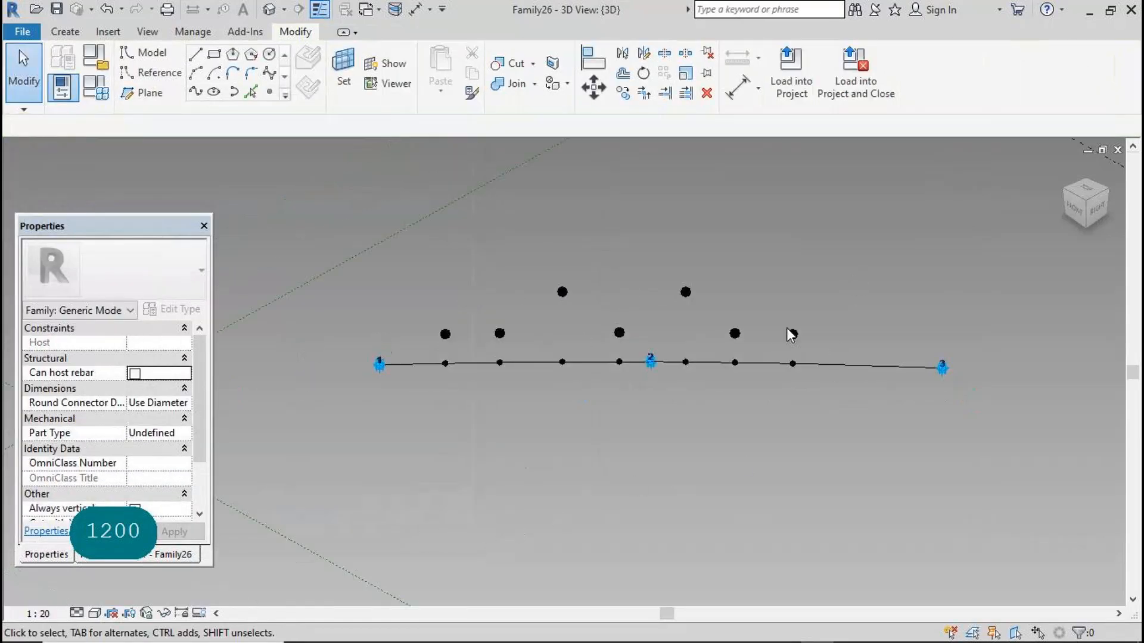
pyautogui.moveTo(430, 310); pyautogui.dragTo(461, 409)
pyautogui.moveTo(780, 307); pyautogui.dragTo(805, 396)
pyautogui.click(195, 92)
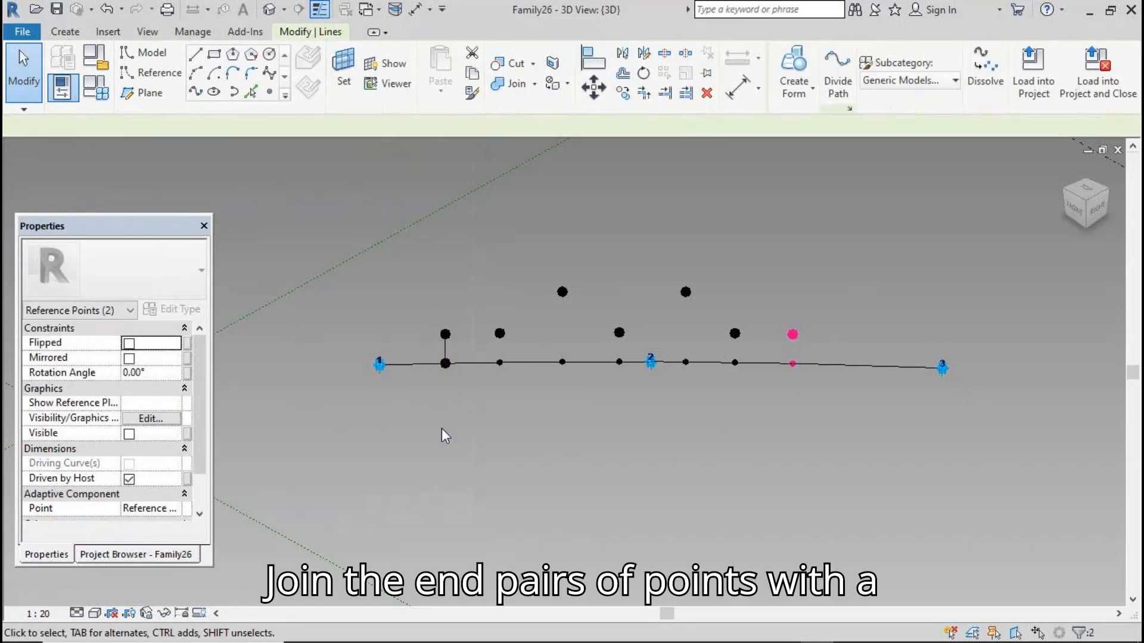
# Select all seven offset points and create a spline through them
pyautogui.click(447, 332)
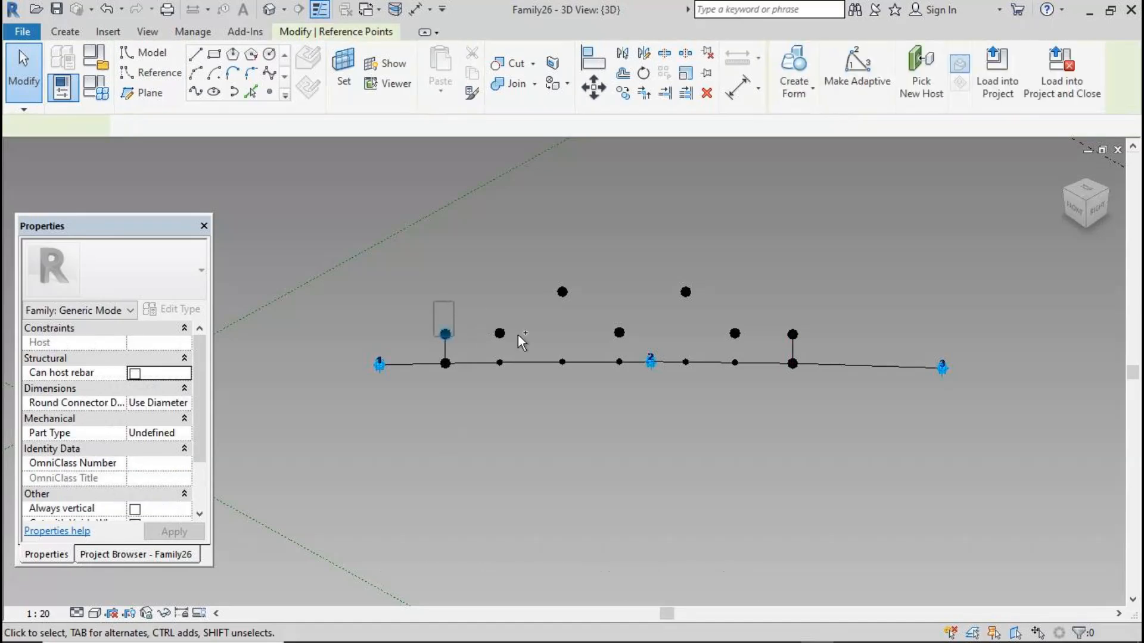
pyautogui.keyDown('ctrl'); pyautogui.click(562, 292); pyautogui.keyUp('ctrl')
pyautogui.keyDown('ctrl'); pyautogui.click(619, 332); pyautogui.keyUp('ctrl')
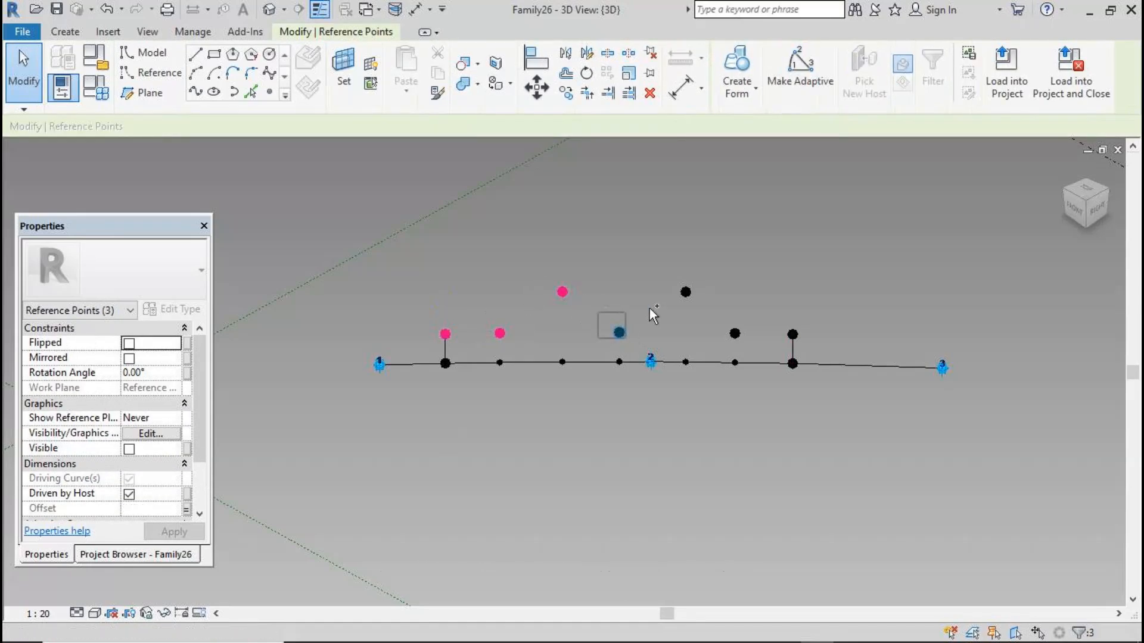
pyautogui.keyDown('ctrl'); pyautogui.click(686, 292); pyautogui.keyUp('ctrl')
pyautogui.keyDown('ctrl'); pyautogui.click(735, 334); pyautogui.keyUp('ctrl')
pyautogui.keyDown('ctrl'); pyautogui.click(793, 334); pyautogui.keyUp('ctrl')
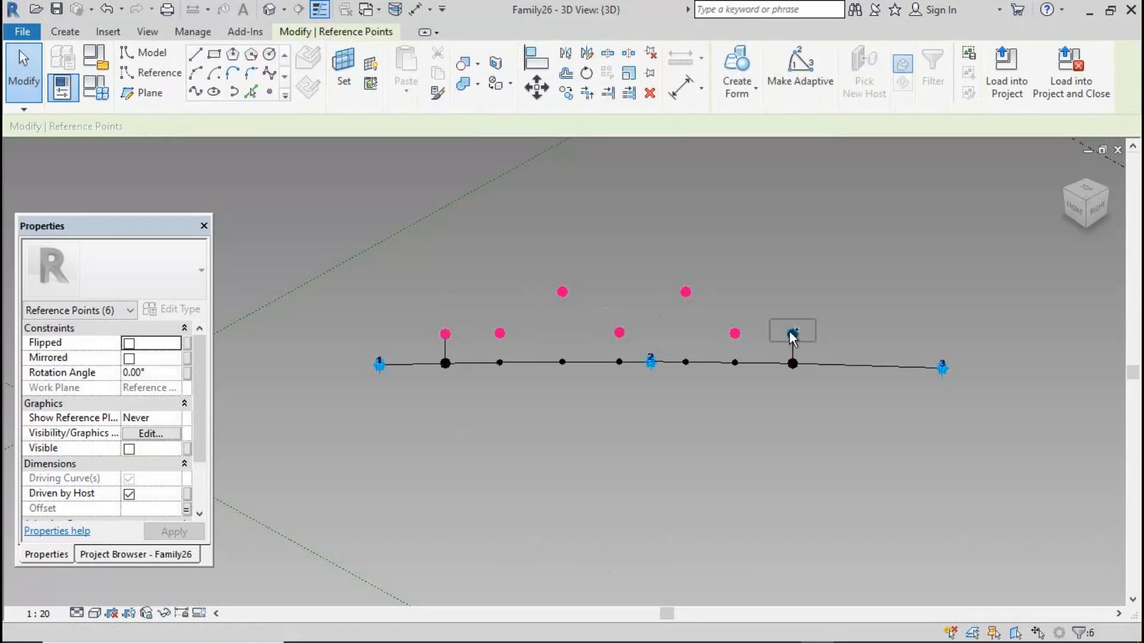
pyautogui.click(196, 91)
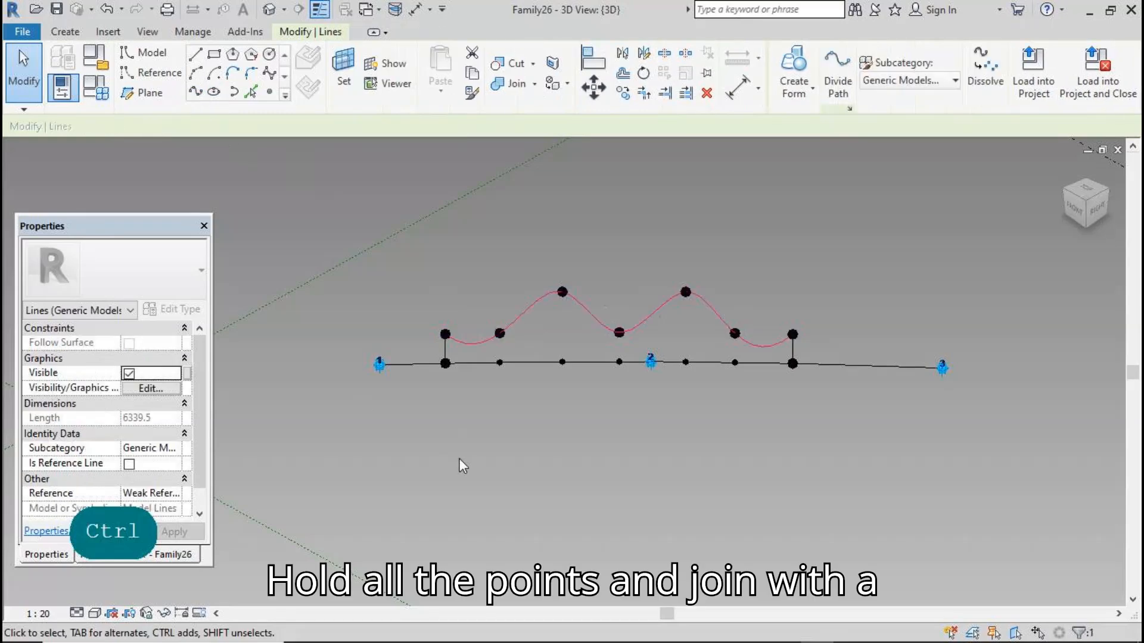
# Set the left-end hosted point's Normalized Curve Parameter to 0
pyautogui.click(448, 398)
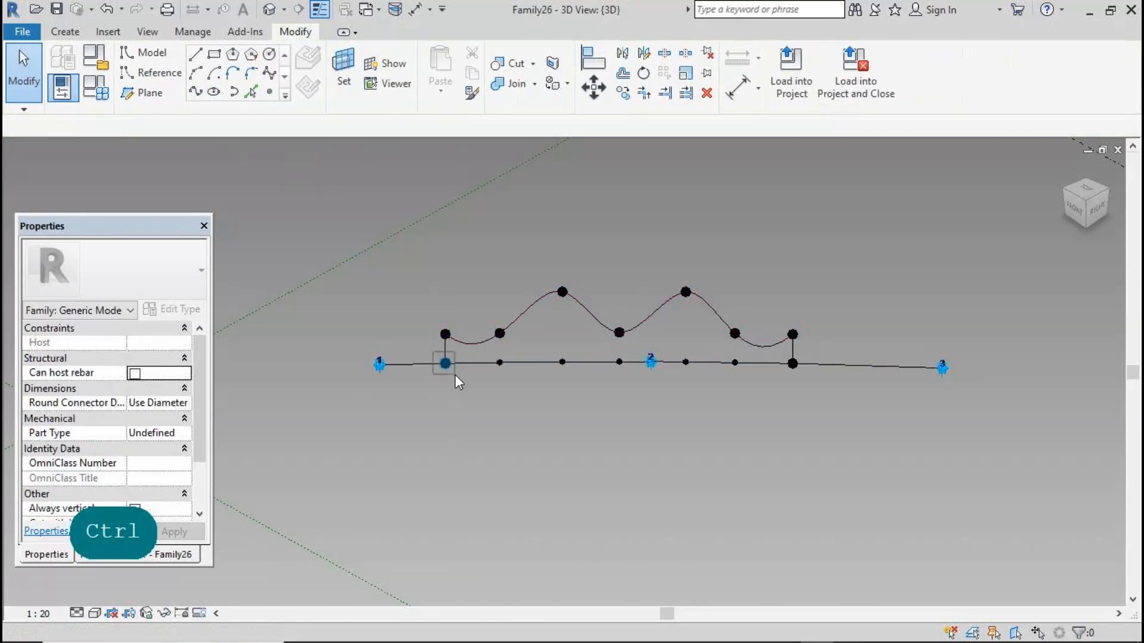
pyautogui.click(445, 363)
pyautogui.moveTo(199, 401); pyautogui.dragTo(191, 453)
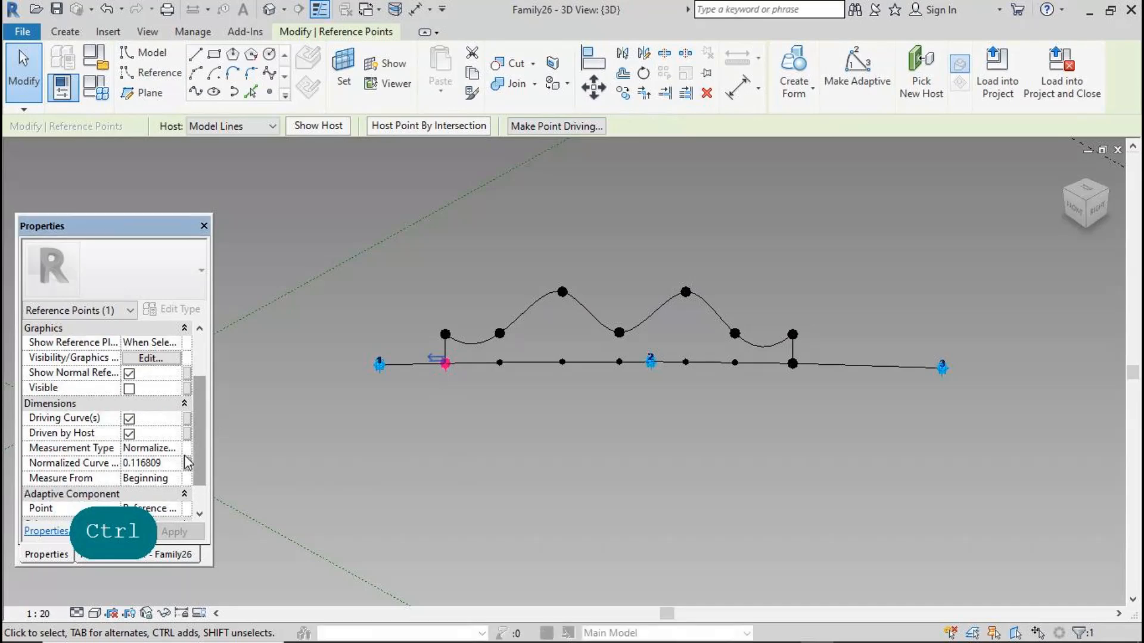
pyautogui.write('0')
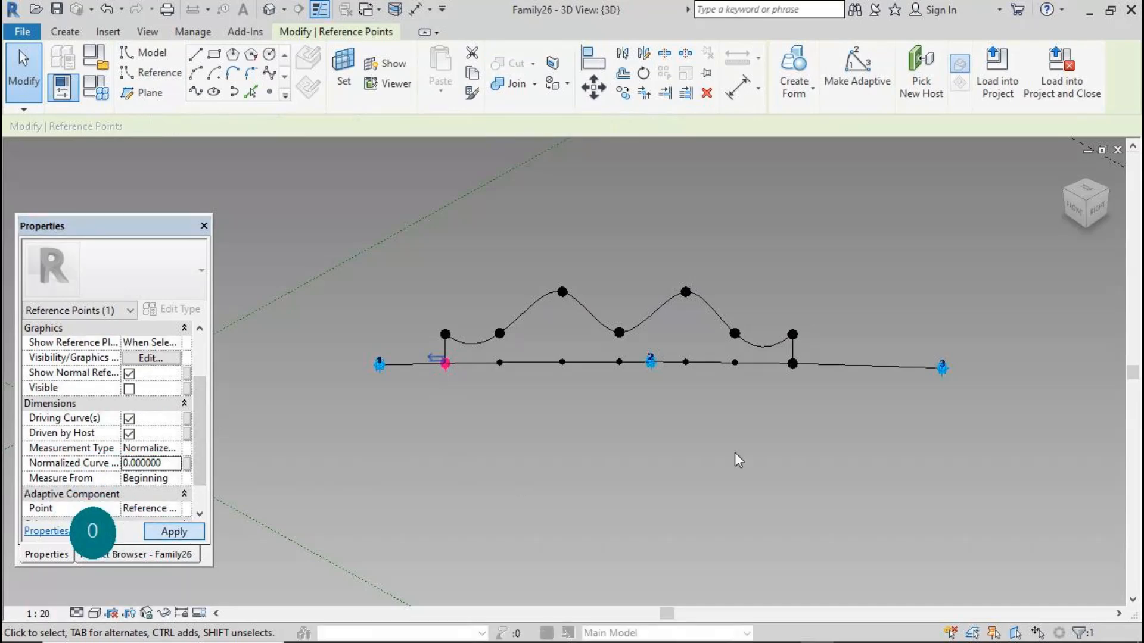
# Set the right-end hosted point's Normalized Curve Parameter to 1
pyautogui.moveTo(780, 353); pyautogui.dragTo(803, 382)
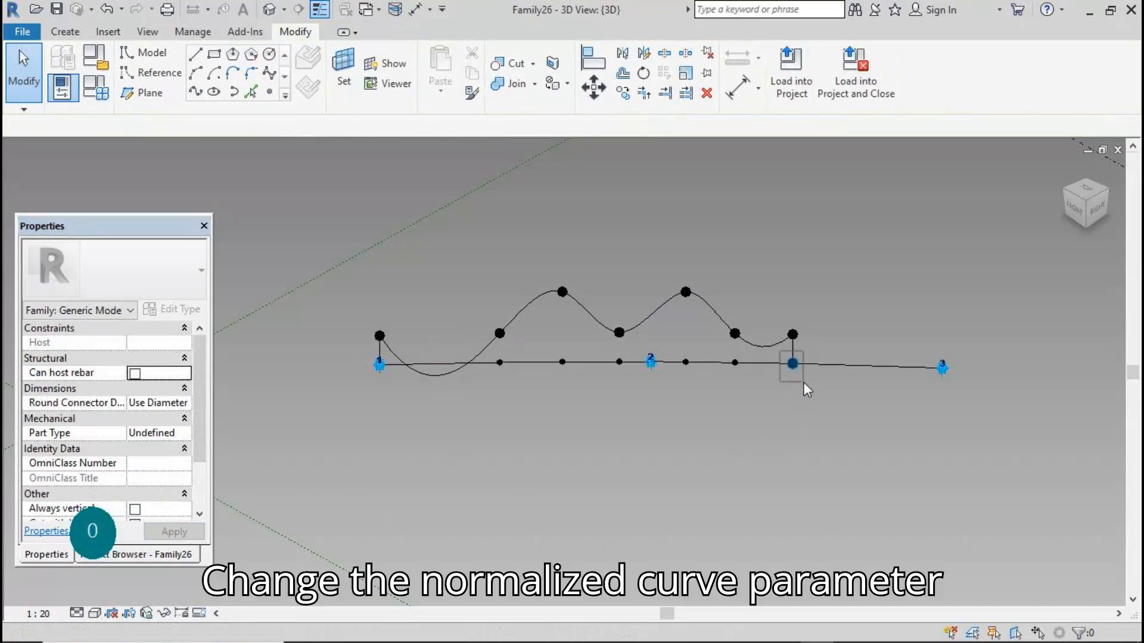
pyautogui.moveTo(198, 417); pyautogui.dragTo(204, 472)
pyautogui.click(141, 448)
pyautogui.write('1')
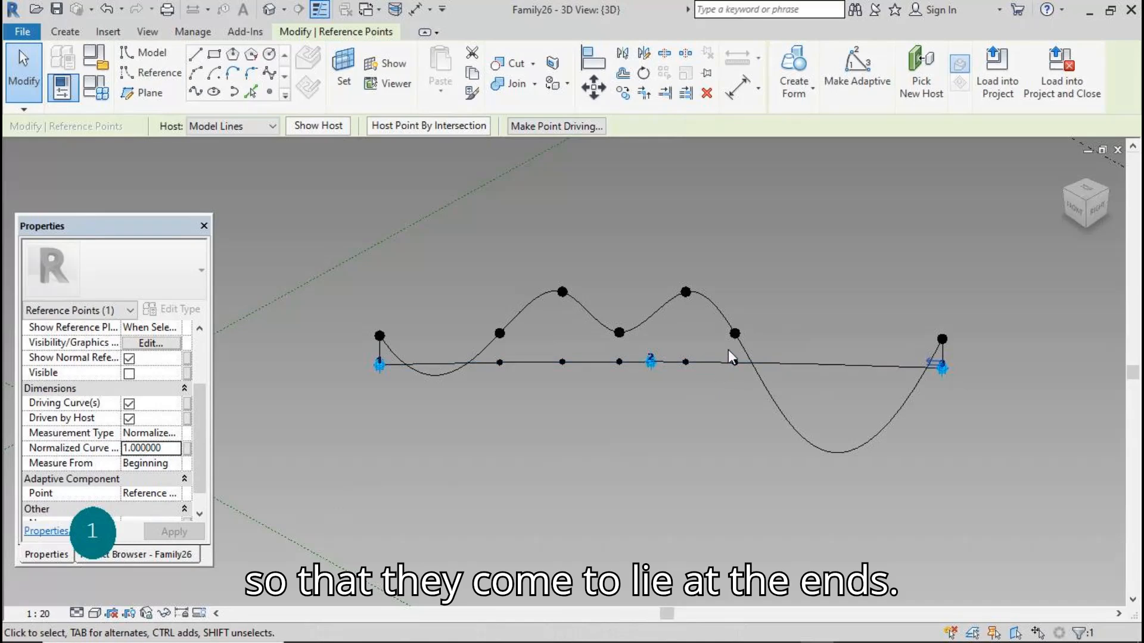
# Set the second hosted point from the right to a Normalized Curve Parameter of 0.9
pyautogui.moveTo(728, 350); pyautogui.dragTo(742, 376)
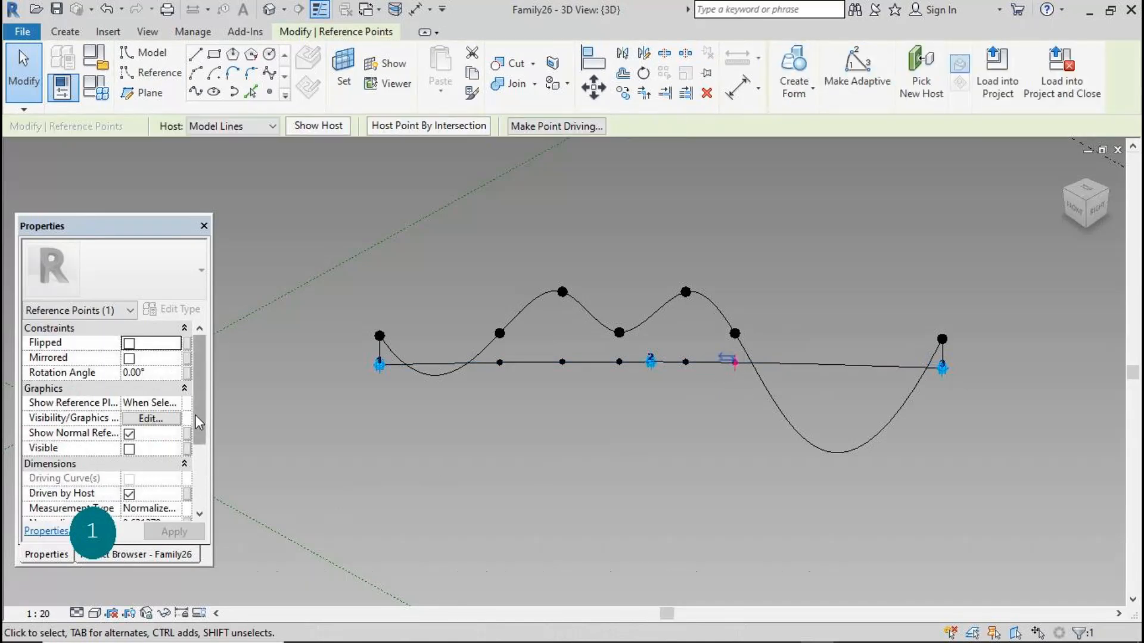
pyautogui.scroll(-2, 197, 425)
pyautogui.write('0.9')
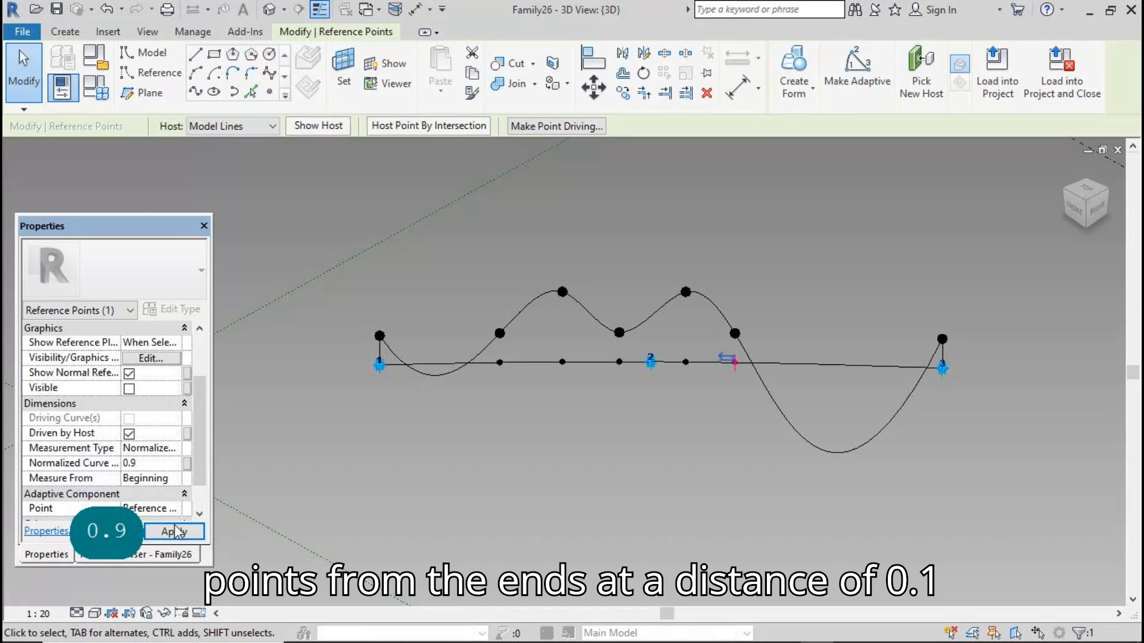
pyautogui.click(174, 527)
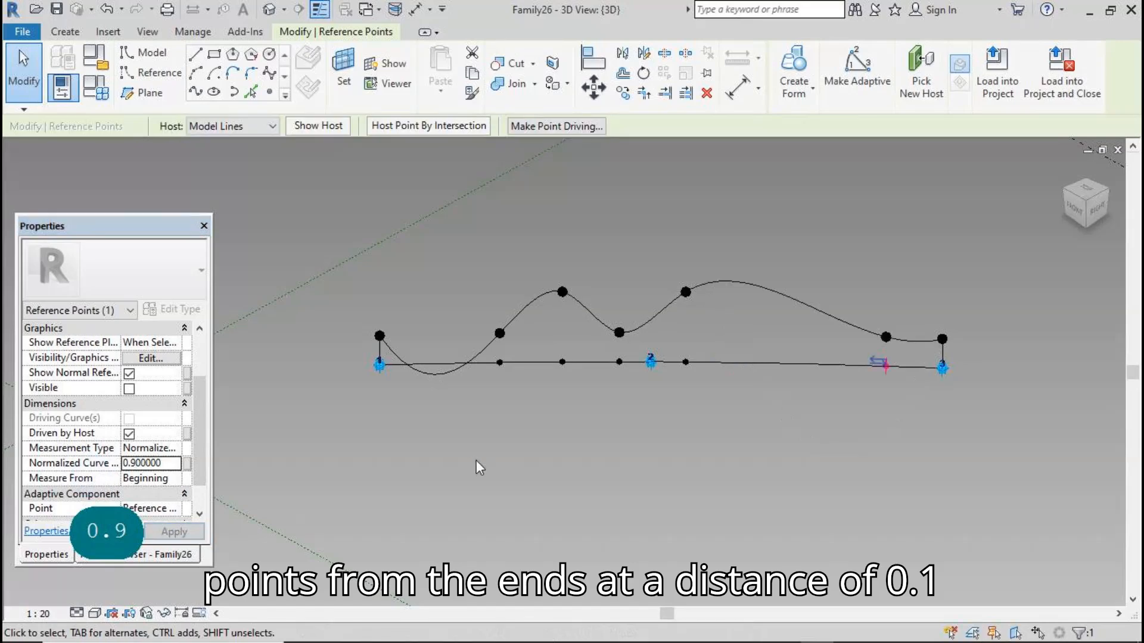
# Set the second hosted point from the left to a Normalized Curve Parameter of 0.1
pyautogui.click(500, 361)
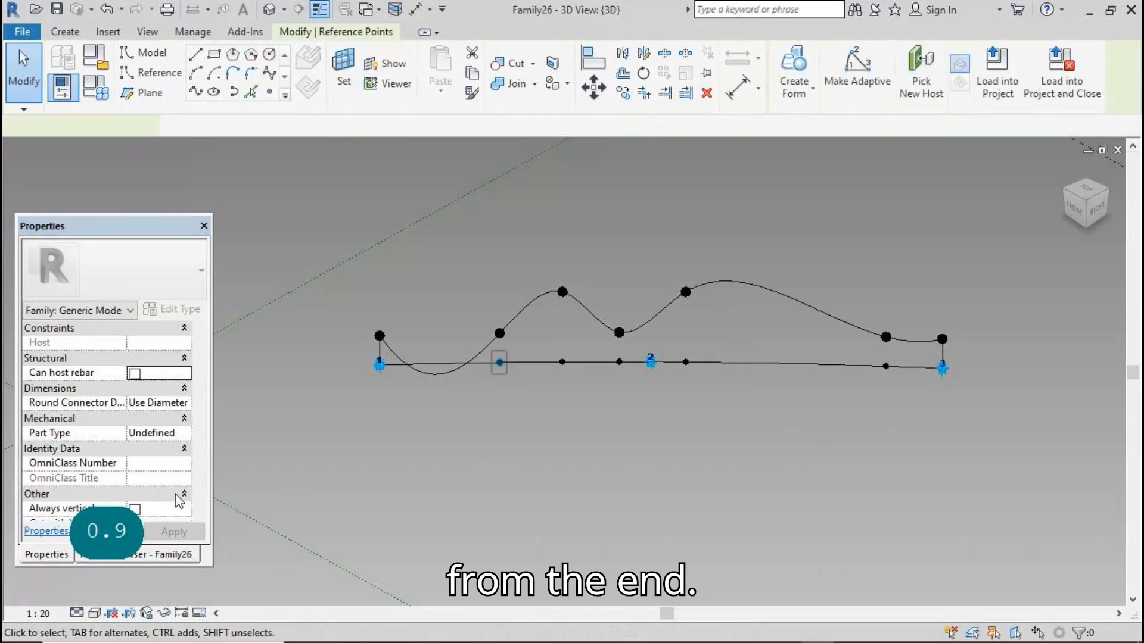
pyautogui.scroll(-2, 198, 413)
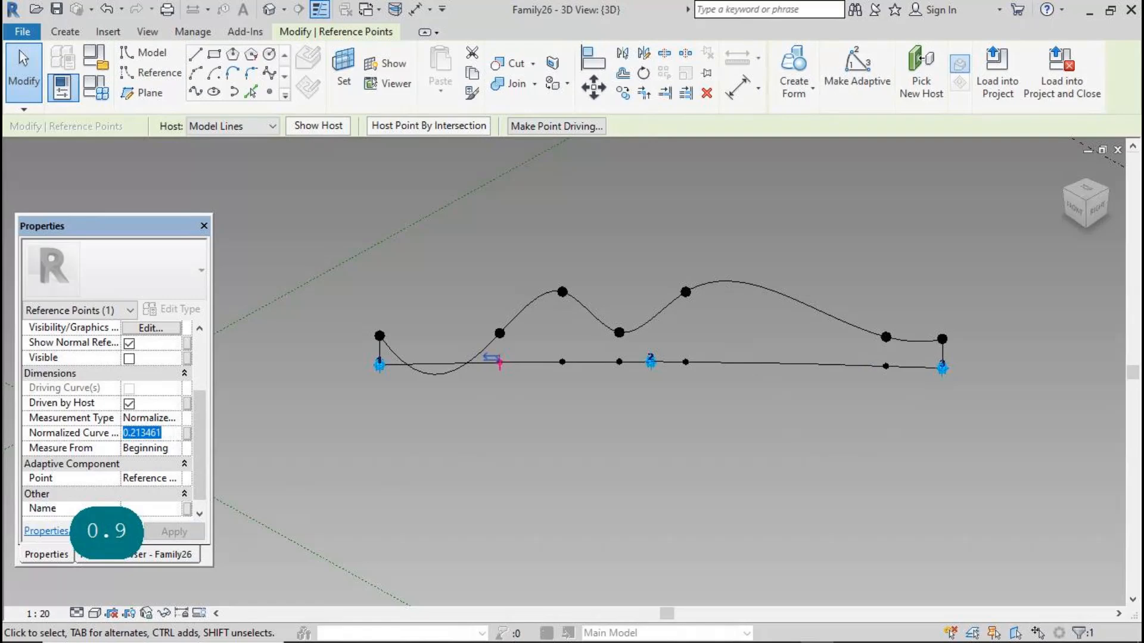
pyautogui.write('0.1')
pyautogui.click(176, 531)
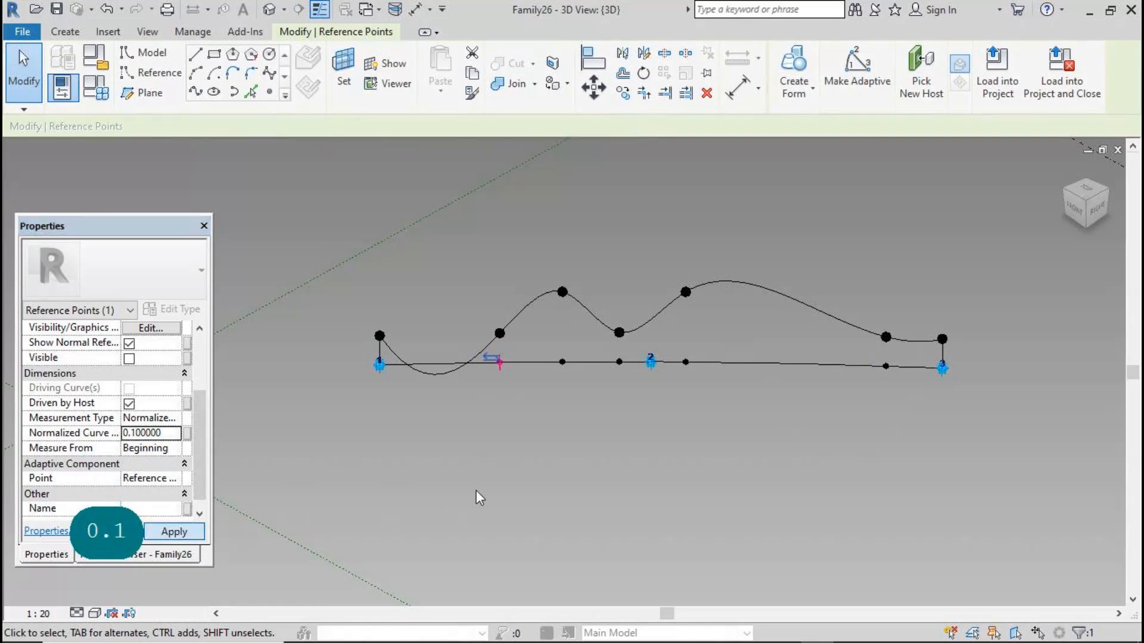
# Set the third hosted point's Normalized Curve Parameter to 0.25
pyautogui.moveTo(553, 340); pyautogui.dragTo(570, 377)
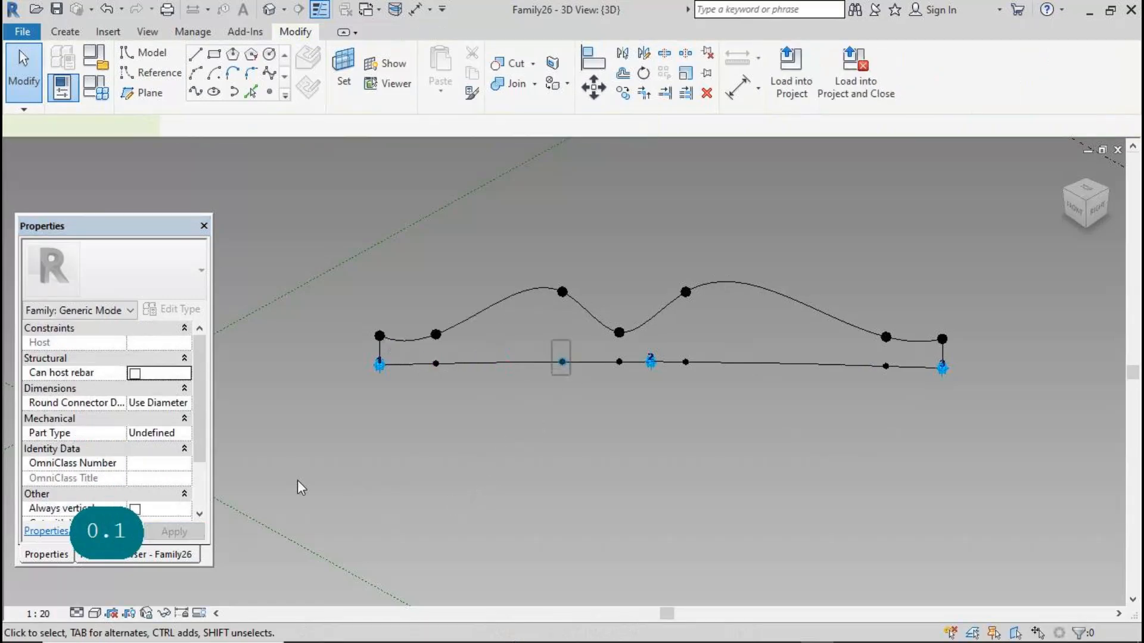
pyautogui.moveTo(200, 426); pyautogui.dragTo(201, 451)
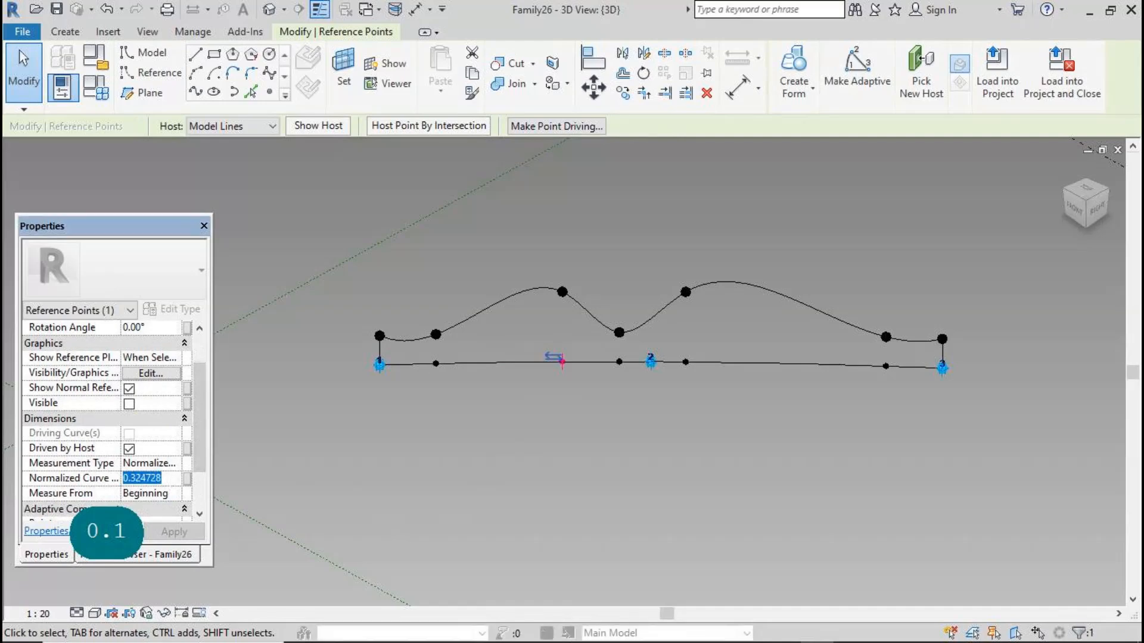
pyautogui.write('0.2')
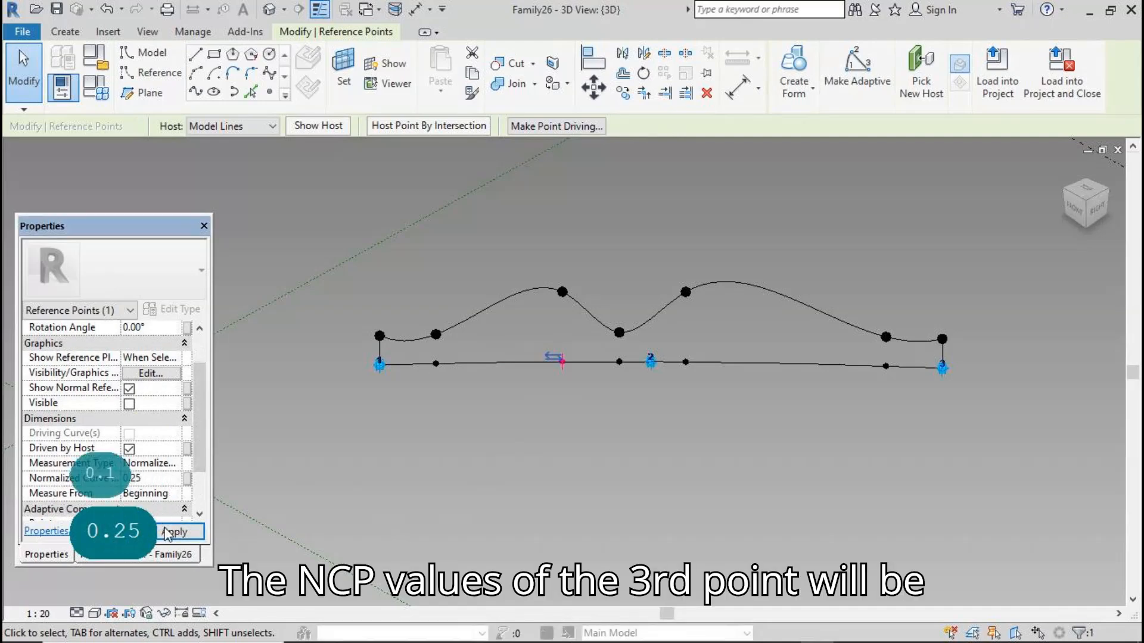
pyautogui.write('5')
pyautogui.click(170, 531)
# Set the fourth hosted point's Normalized Curve Parameter to 0.5
pyautogui.click(618, 360)
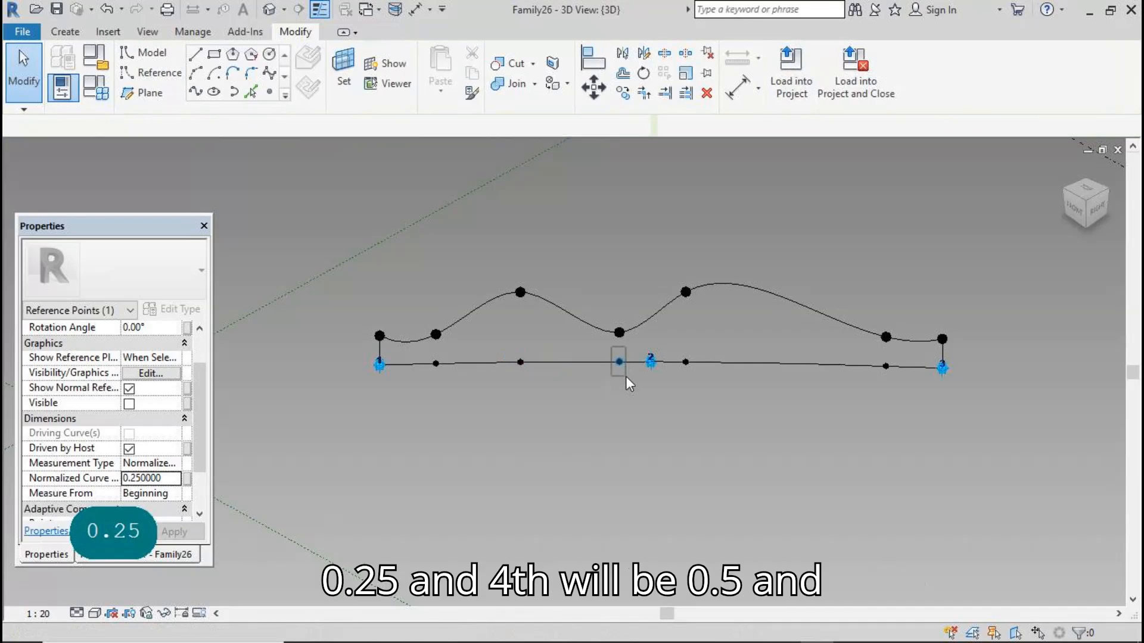
pyautogui.scroll(-2, 198, 467)
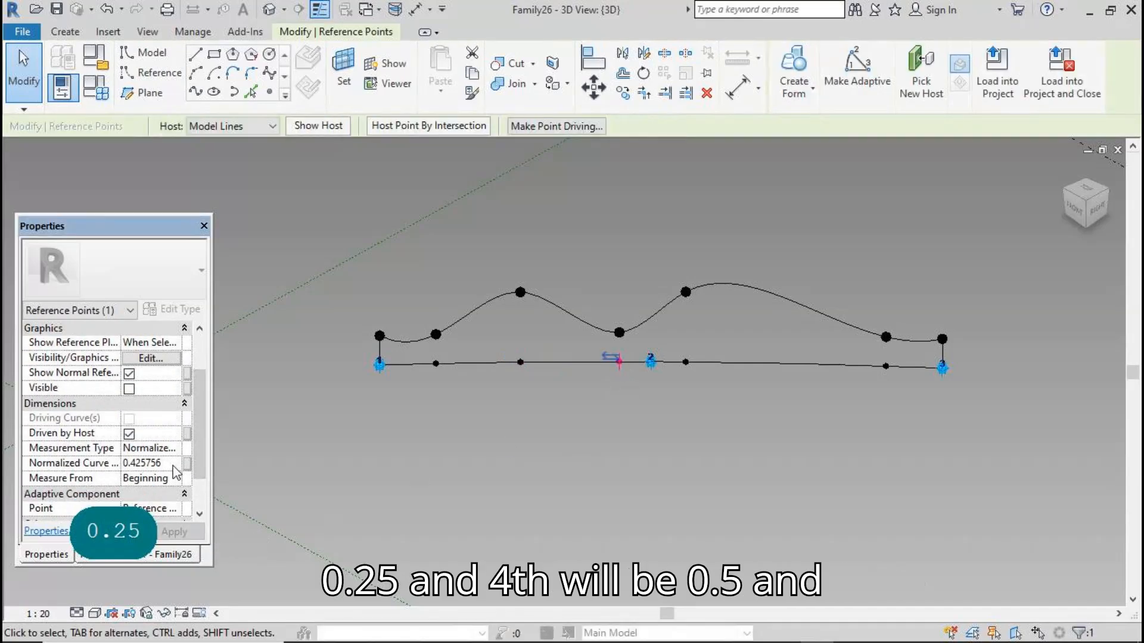
pyautogui.write('0.500000')
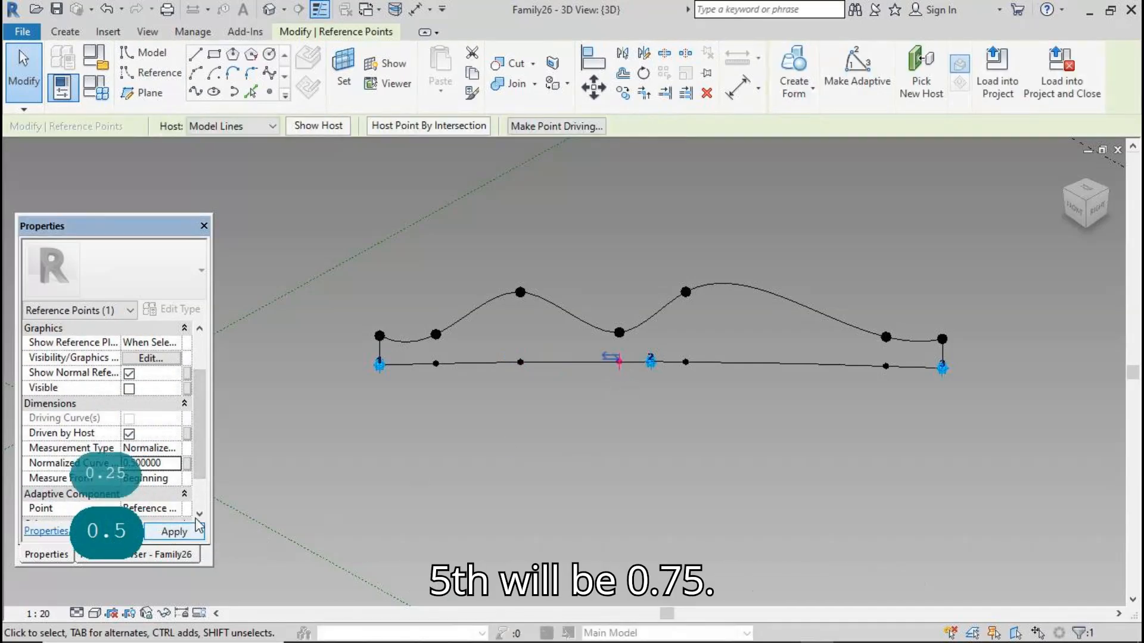
pyautogui.click(196, 527)
# Set the fifth hosted point's Normalized Curve Parameter to 0.75
pyautogui.click(683, 355)
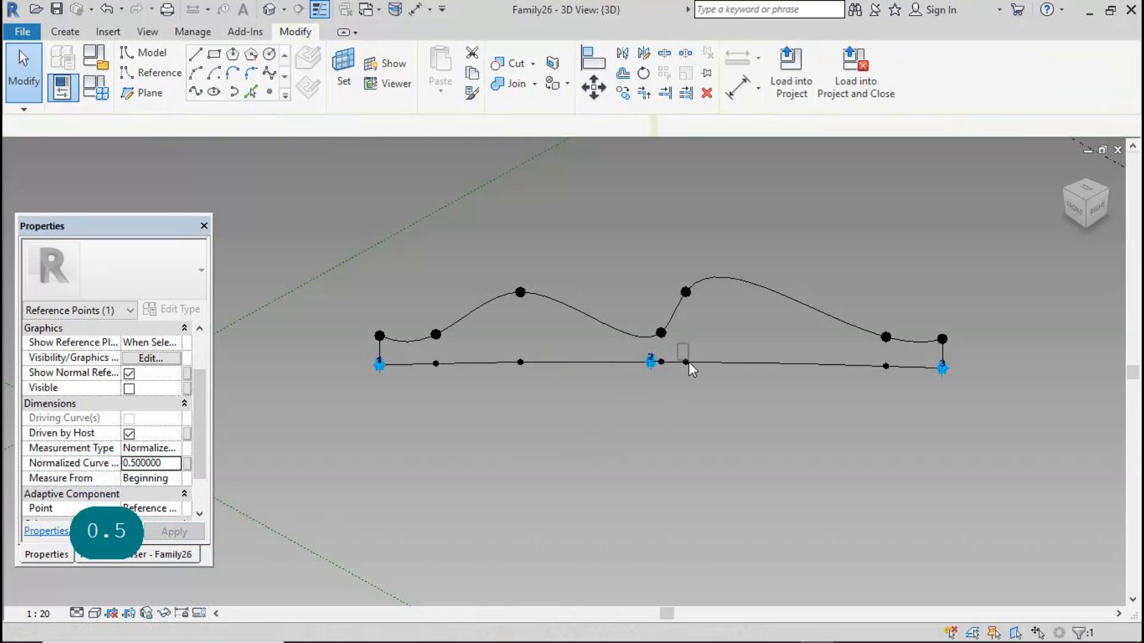
pyautogui.click(685, 361)
pyautogui.scroll(-2, 113, 417)
pyautogui.click(142, 463)
pyautogui.write('0.7')
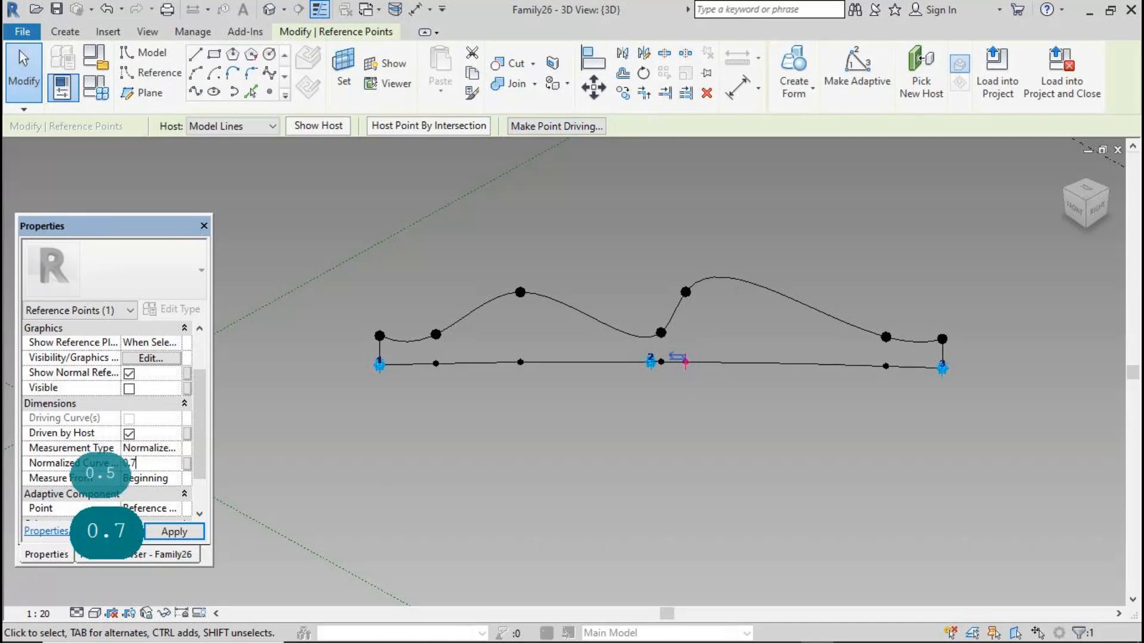
pyautogui.write('5')
pyautogui.click(174, 531)
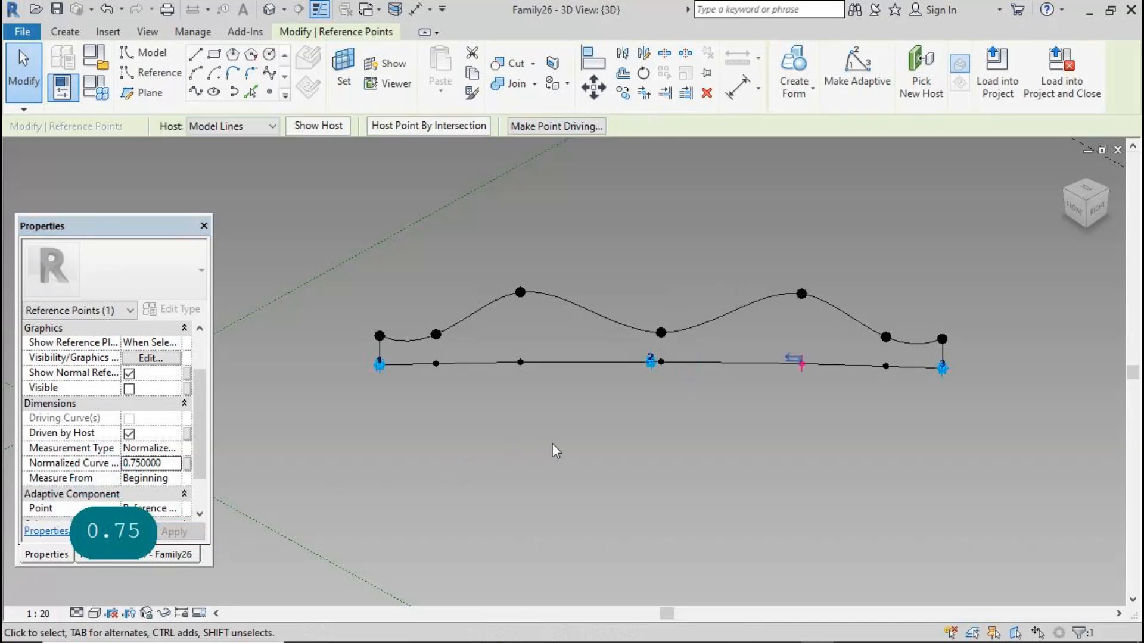
# Create two new family types in the Family Types dialog
pyautogui.click(544, 452)
pyautogui.scroll(-3, 701, 280)
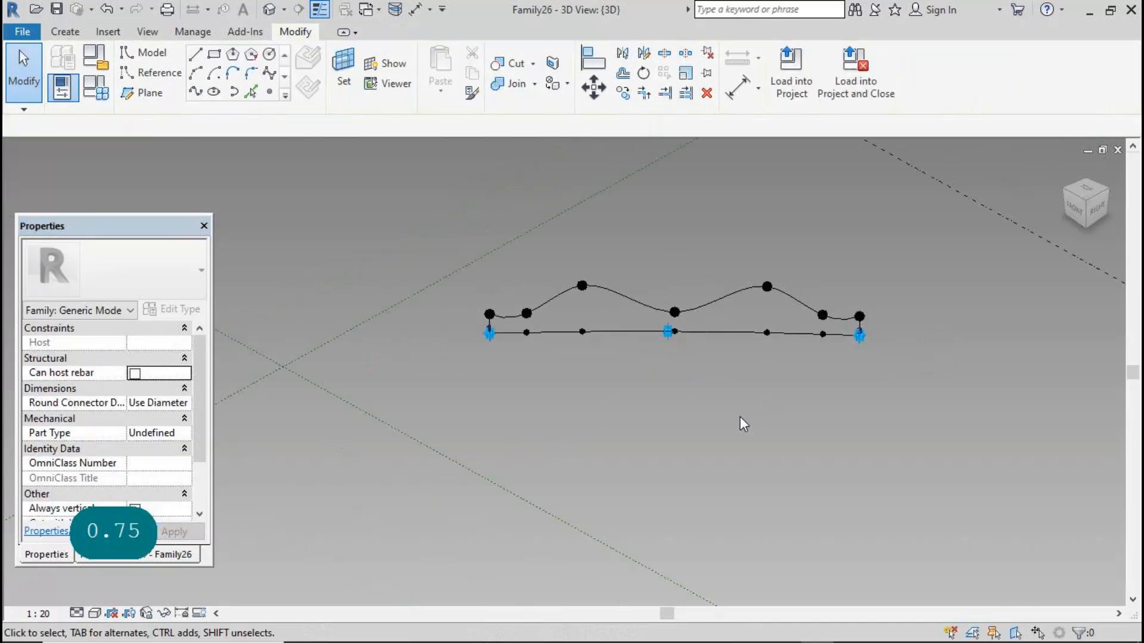
pyautogui.click(94, 88)
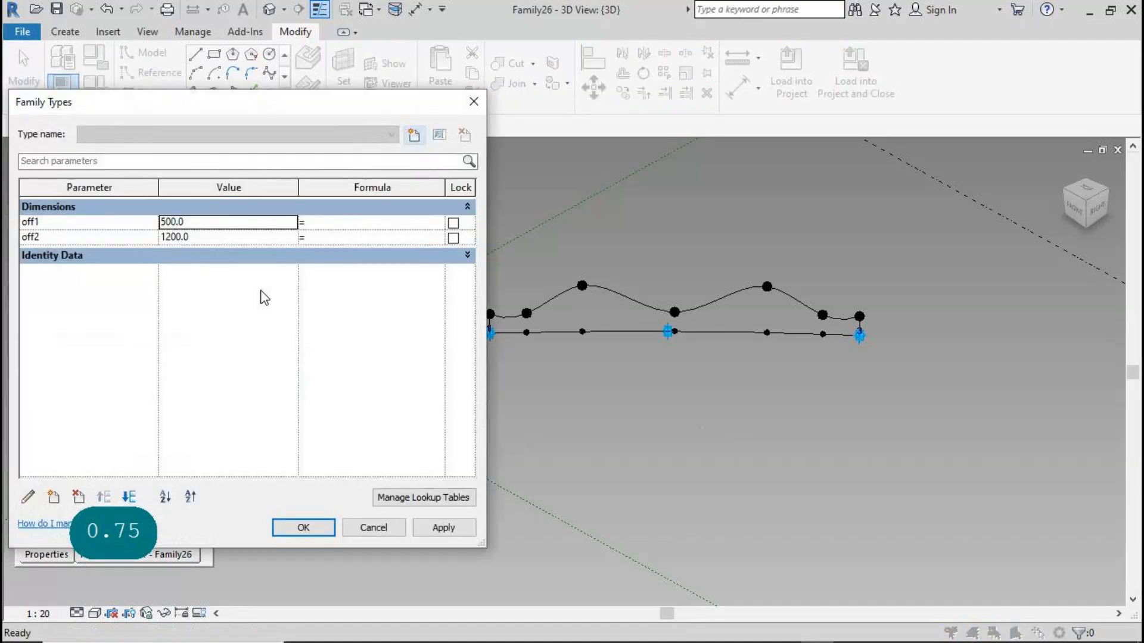
pyautogui.click(414, 134)
pyautogui.click(811, 334)
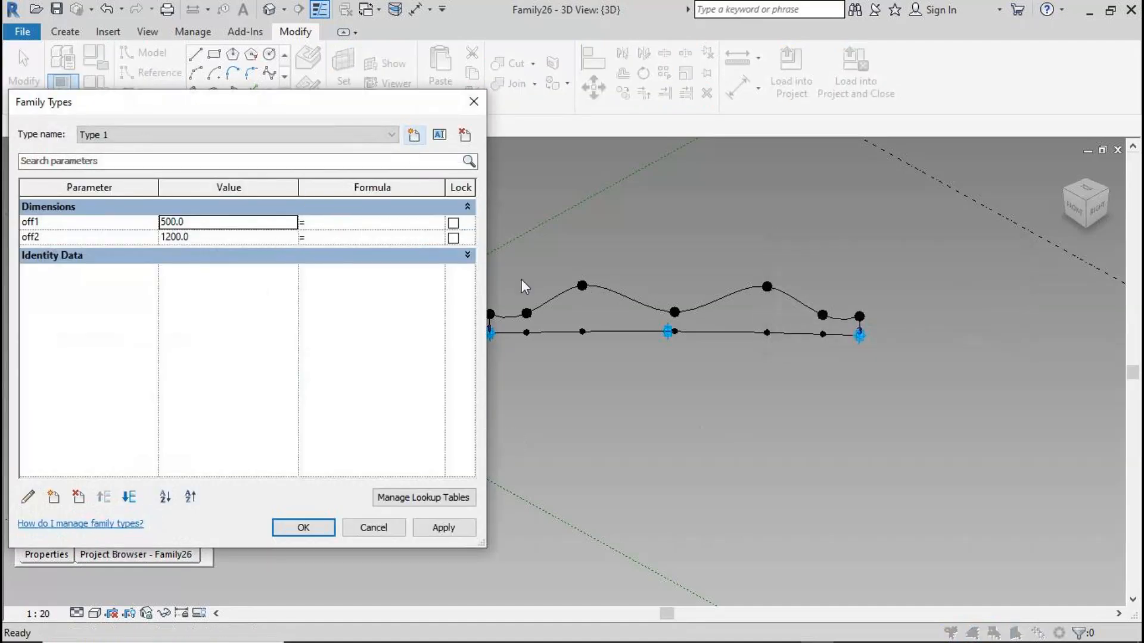
pyautogui.click(413, 135)
pyautogui.click(873, 333)
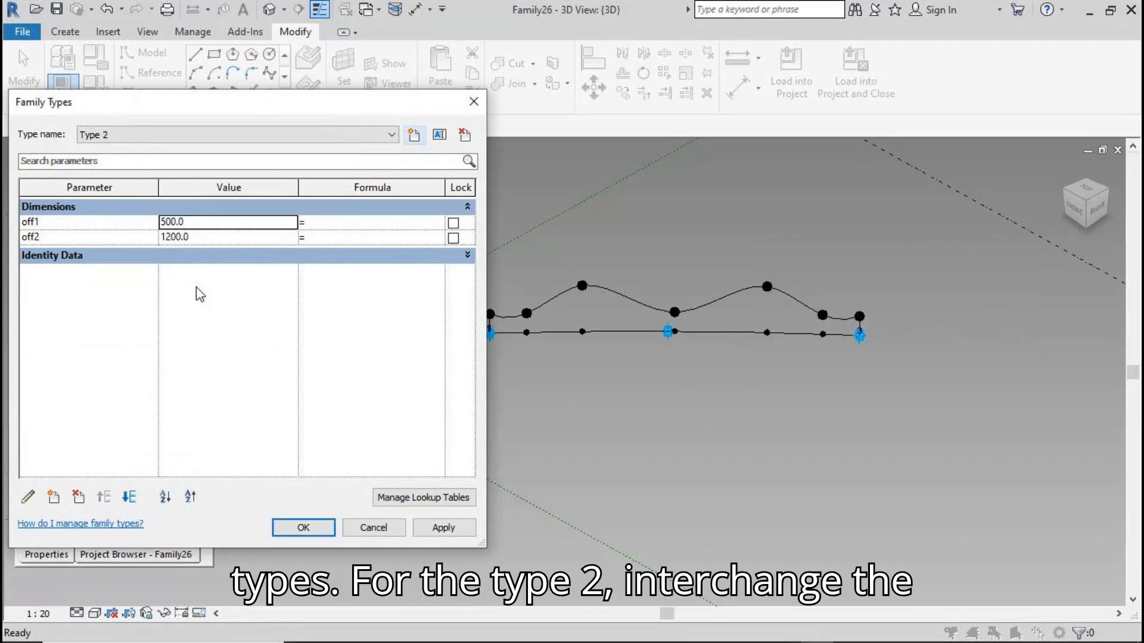
# For Type 2, set off1 to 1200 and off2 to 500, then apply and close the dialog
pyautogui.click(219, 224)
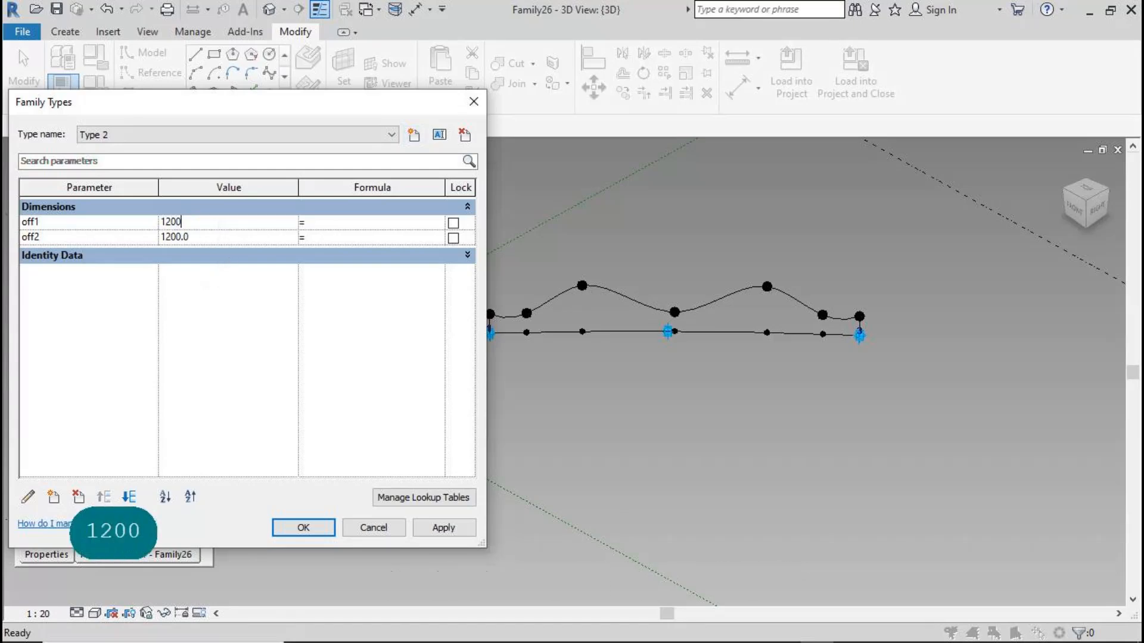
pyautogui.write('500')
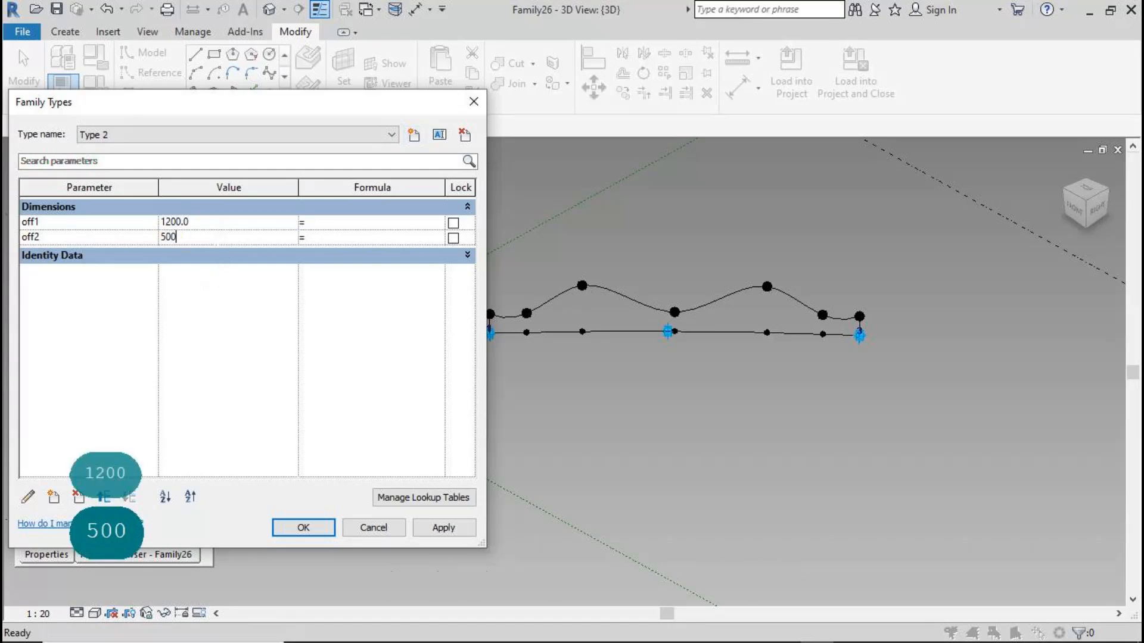
pyautogui.click(442, 528)
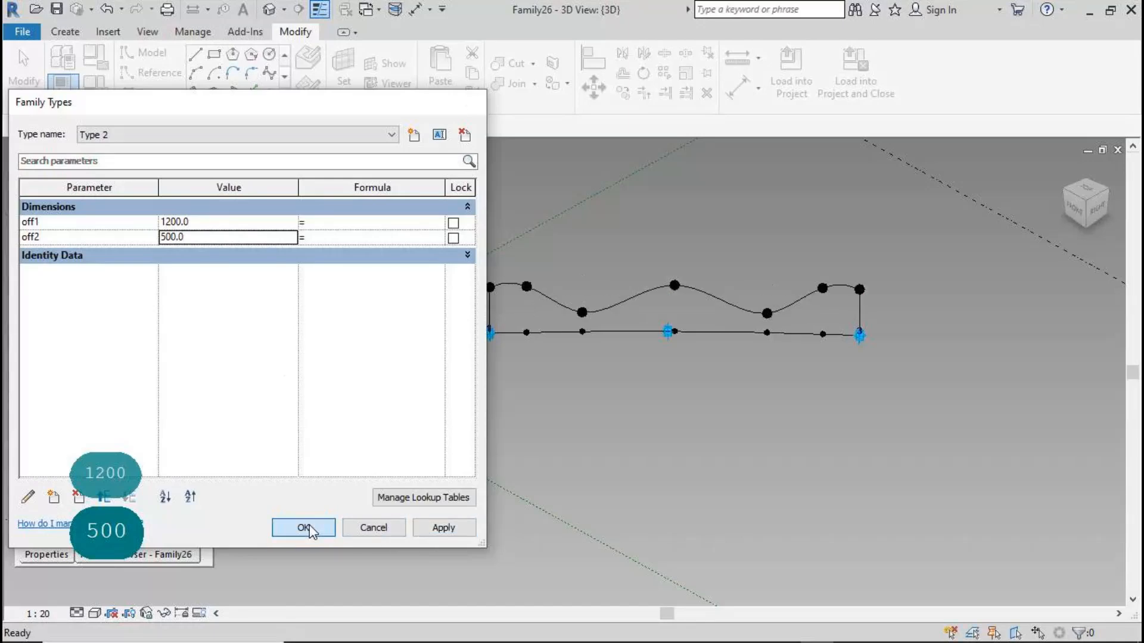
pyautogui.click(305, 528)
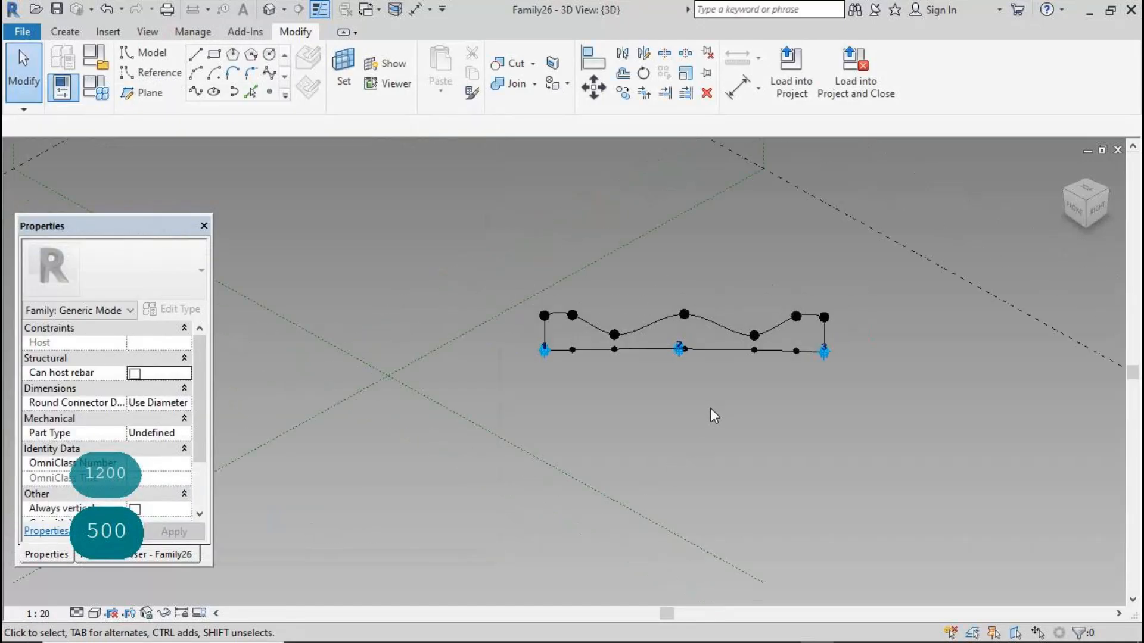
# Start a new family from the Conceptual Mass template
pyautogui.click(22, 31)
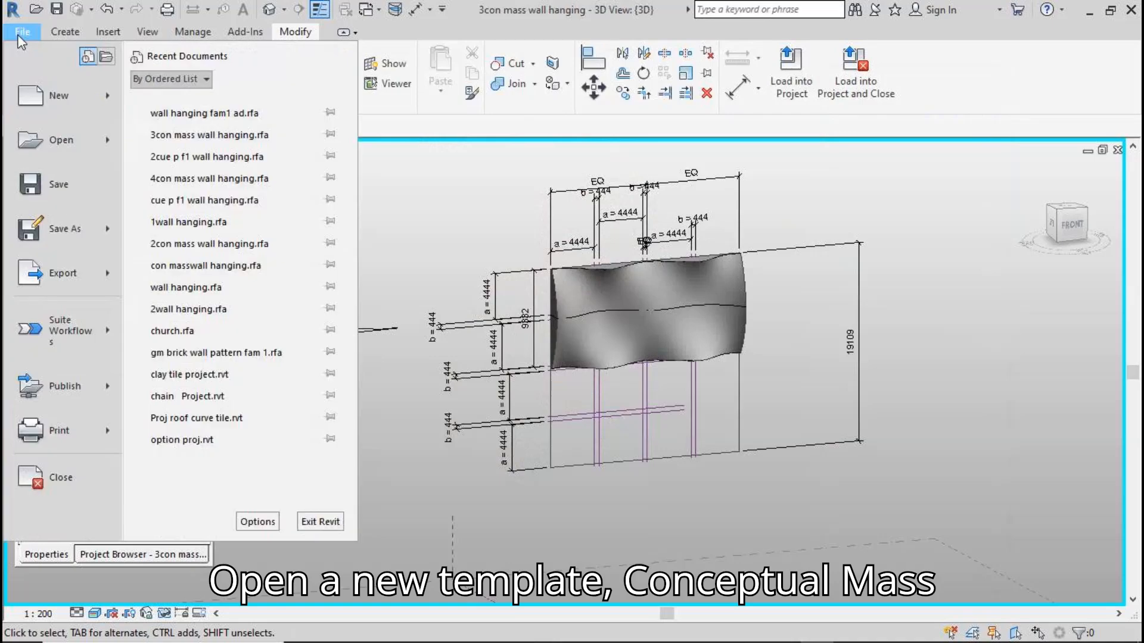
pyautogui.moveTo(36, 95)
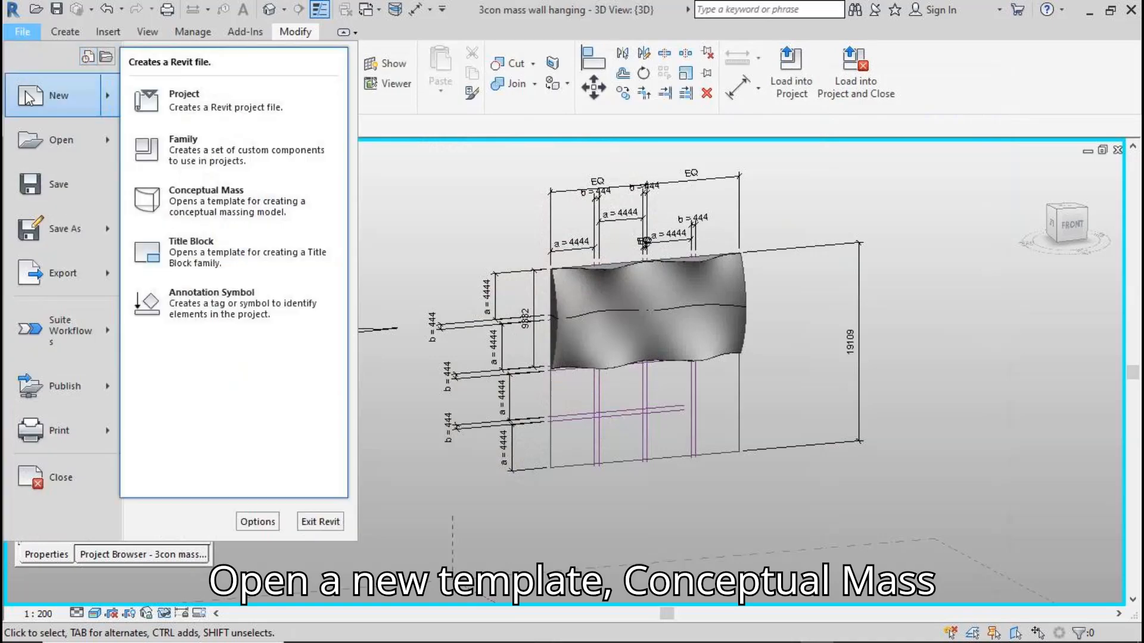
pyautogui.click(208, 195)
pyautogui.doubleClick(472, 162)
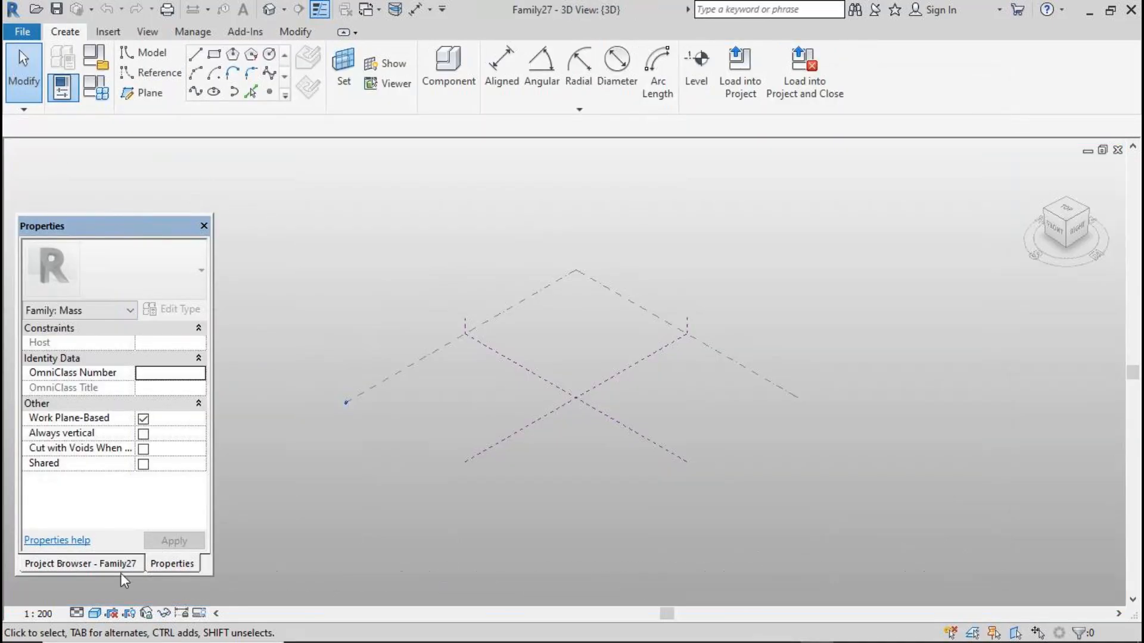
# In the Level 1 floor plan, draw four vertical reference planes, two on each side of the central plane
pyautogui.click(117, 564)
pyautogui.doubleClick(91, 277)
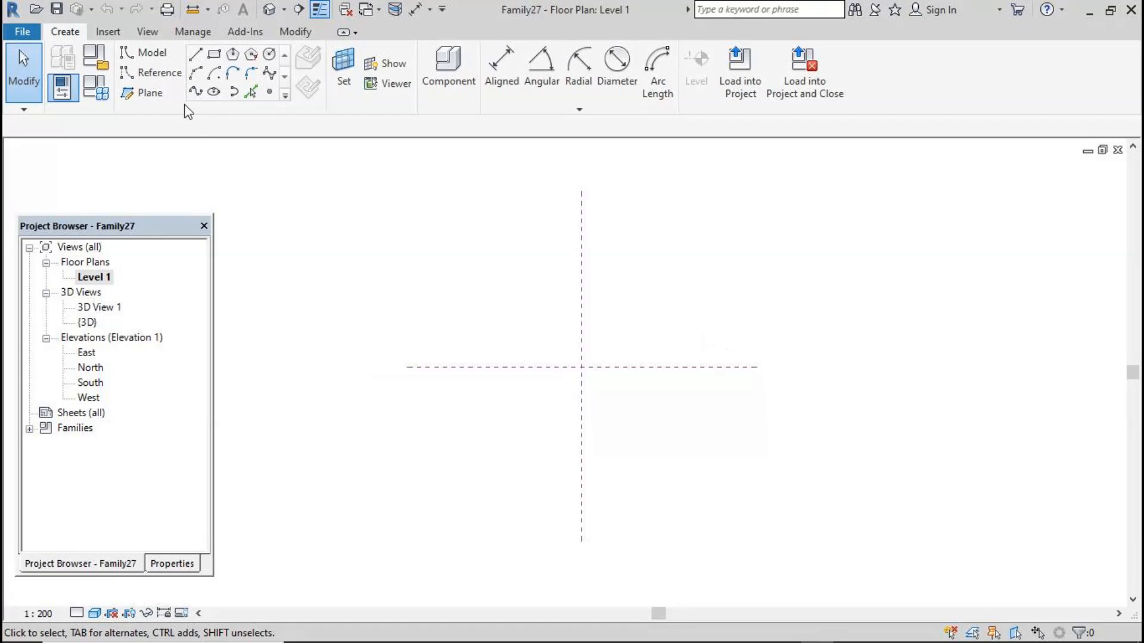
pyautogui.click(143, 93)
pyautogui.click(485, 256)
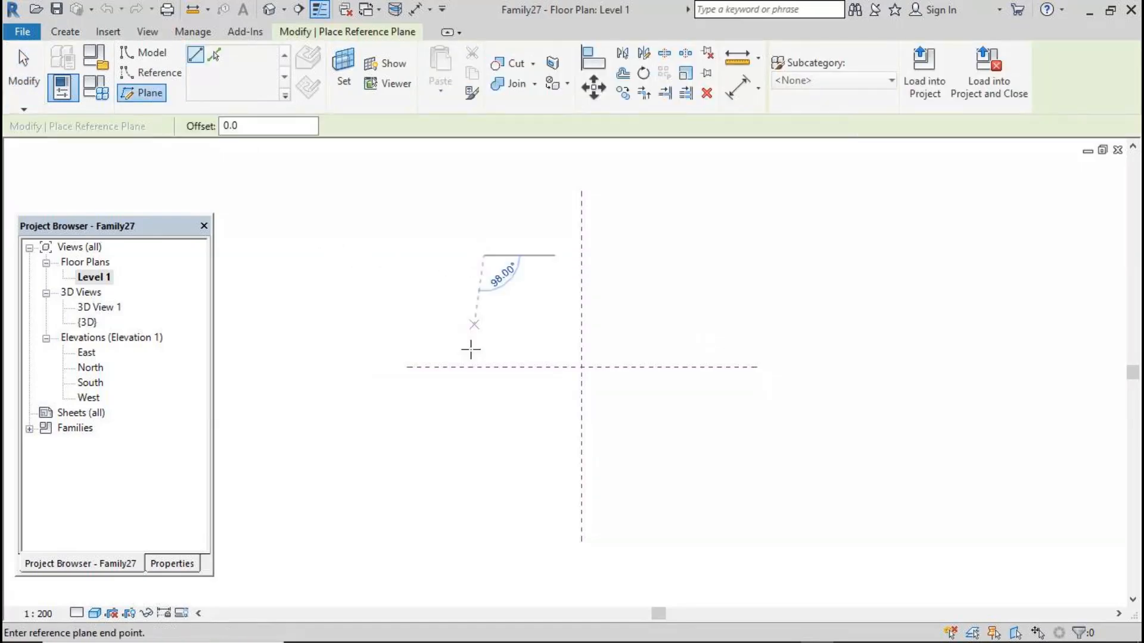
pyautogui.click(484, 468)
pyautogui.click(537, 257)
pyautogui.click(537, 469)
pyautogui.click(625, 256)
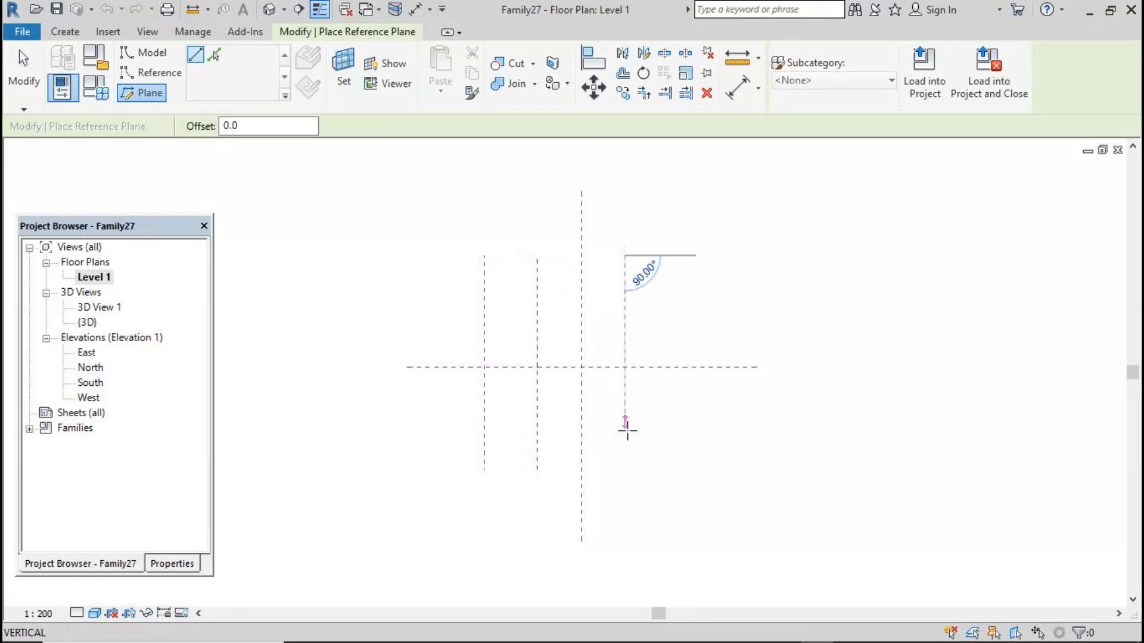
pyautogui.click(624, 470)
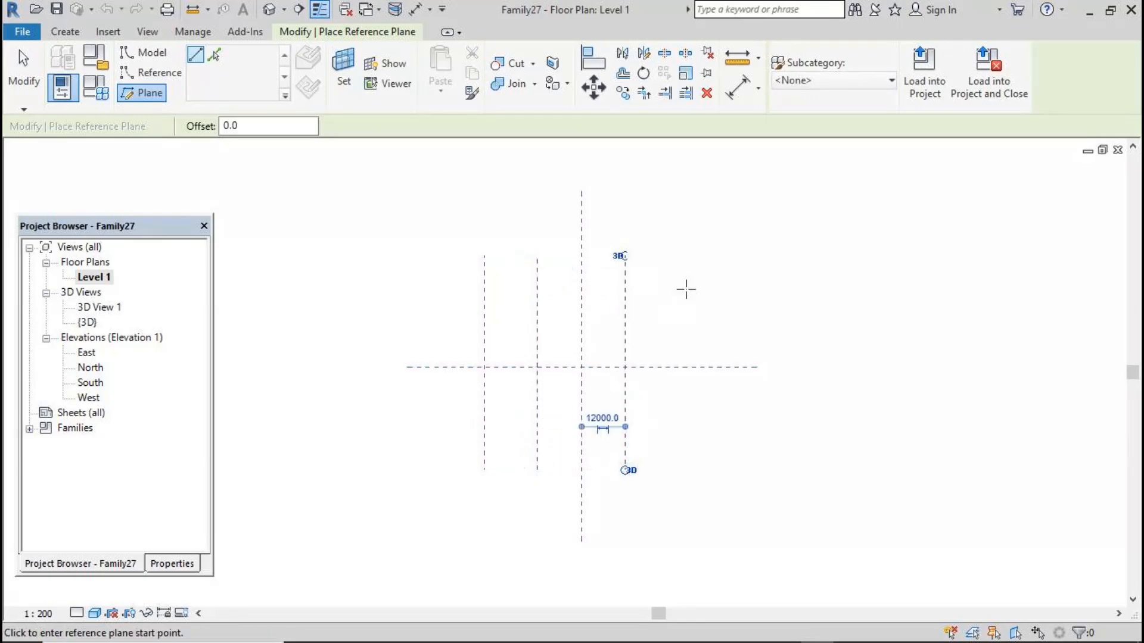
pyautogui.click(691, 255)
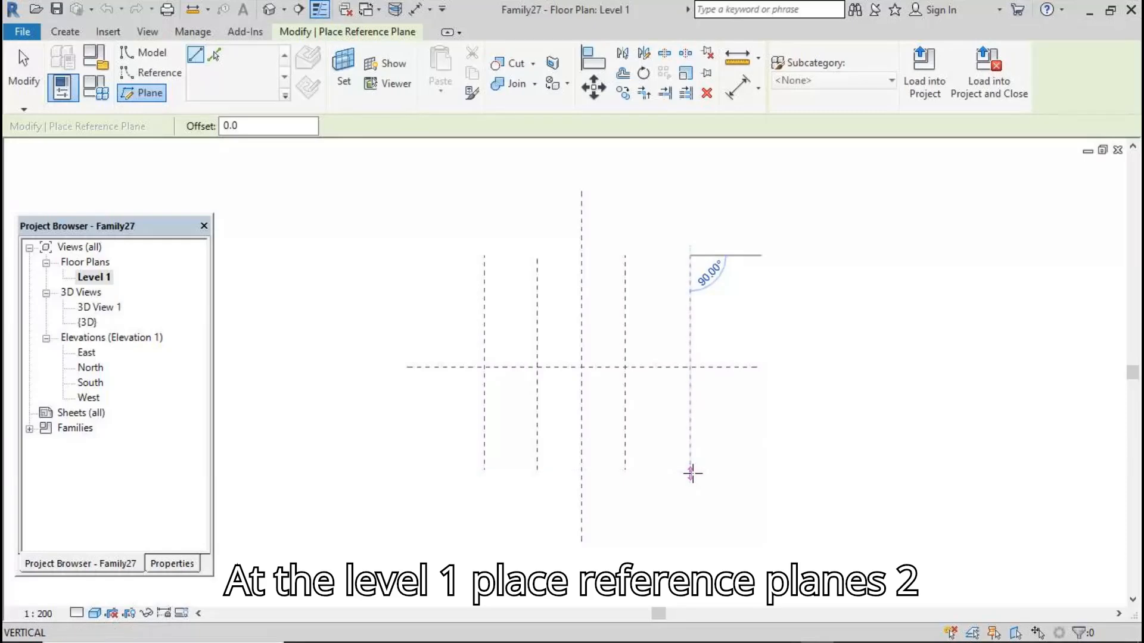
pyautogui.click(691, 474)
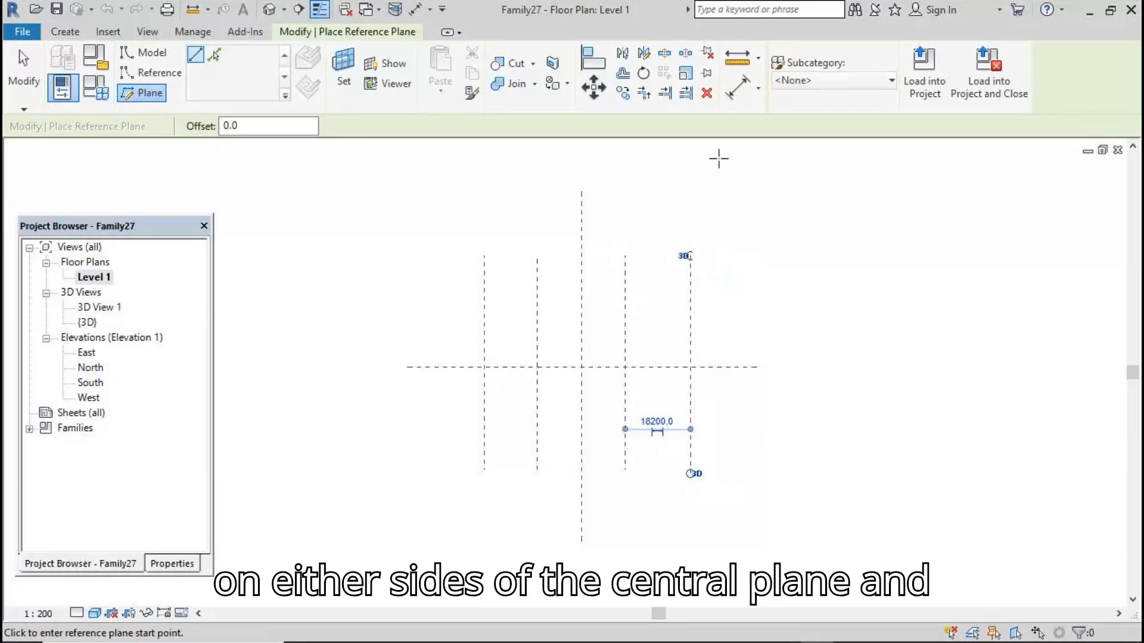
# Dimension all five vertical reference planes with one aligned dimension and set it to equal
pyautogui.click(739, 89)
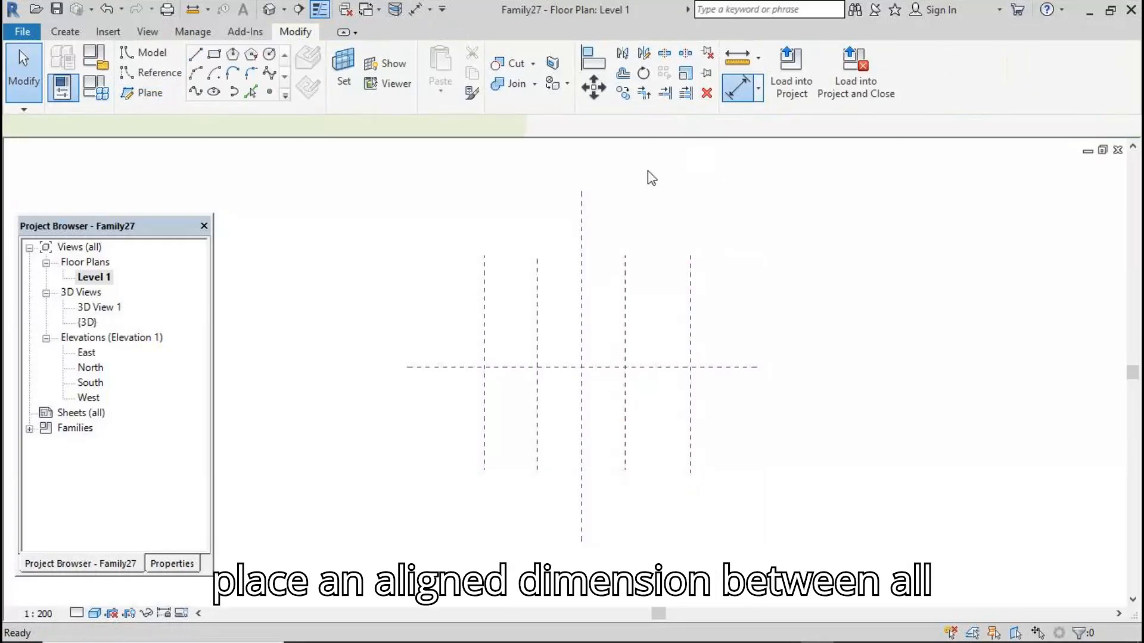
pyautogui.click(483, 286)
pyautogui.click(538, 279)
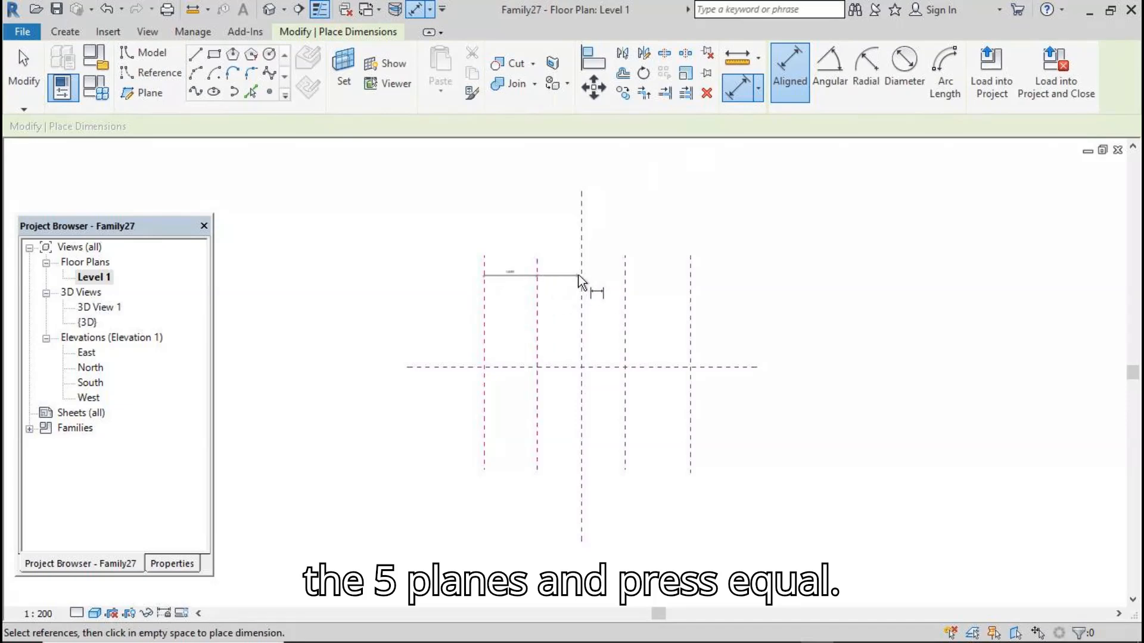
pyautogui.click(582, 274)
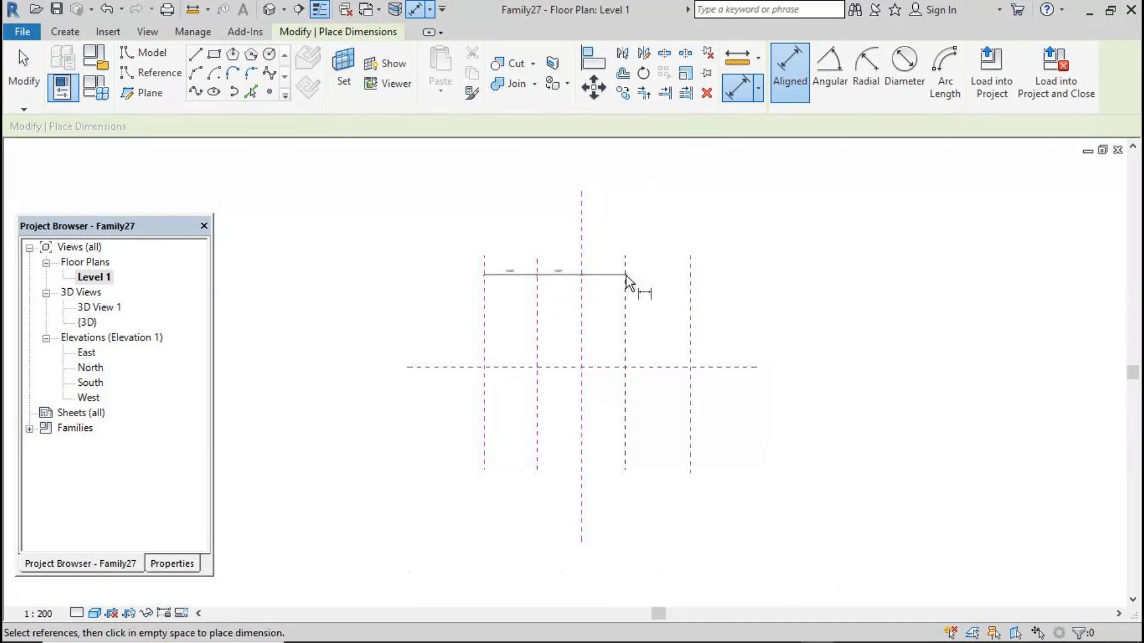
pyautogui.click(625, 276)
pyautogui.click(690, 271)
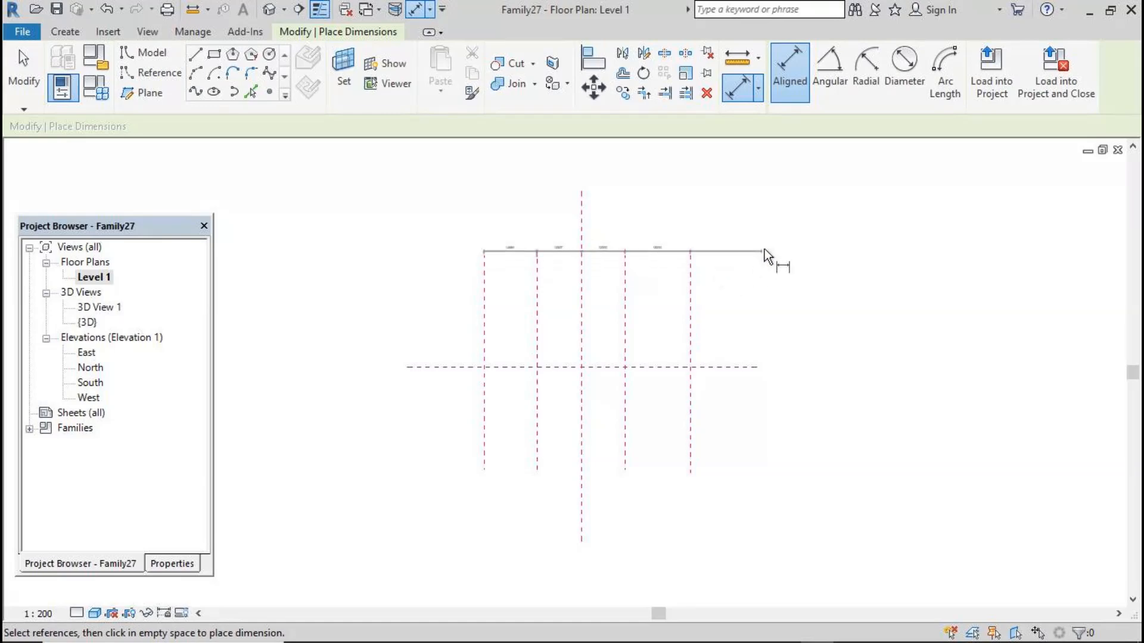
pyautogui.click(778, 230)
pyautogui.click(582, 220)
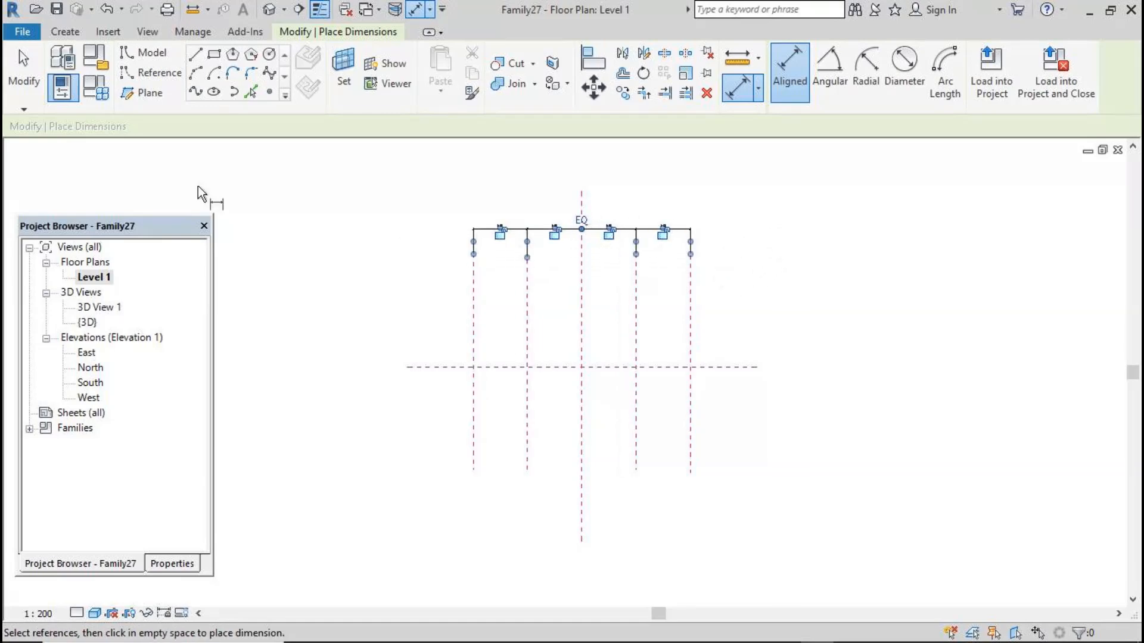
pyautogui.click(24, 69)
pyautogui.scroll(1, 403, 234)
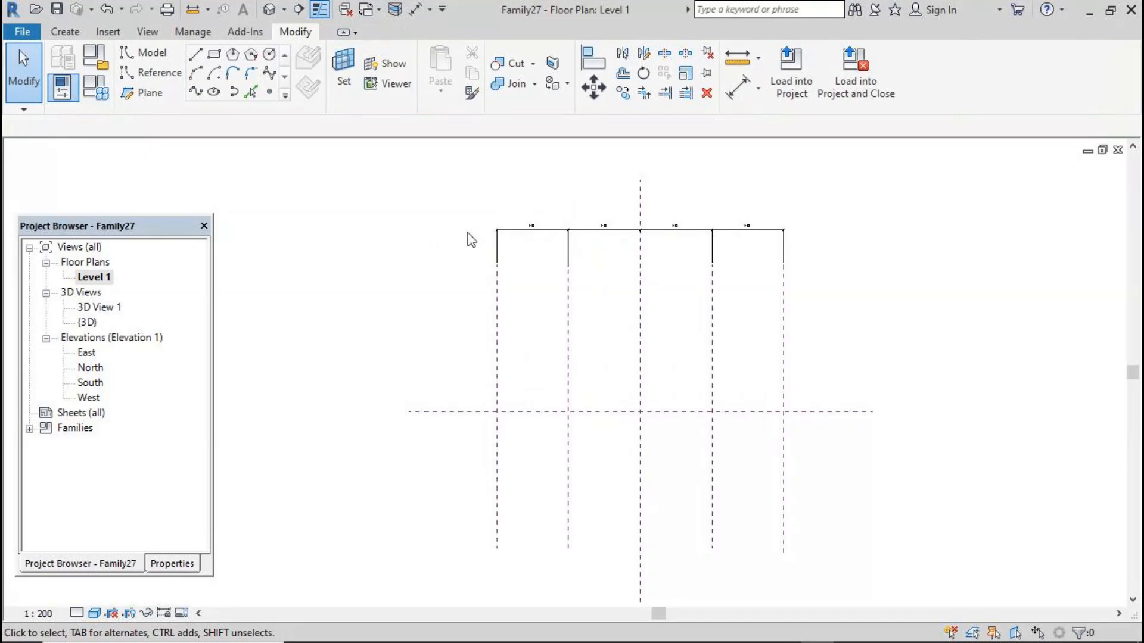
# Draw four horizontal reference planes, two above and two below the central horizontal plane
pyautogui.press('r')
pyautogui.press('p')
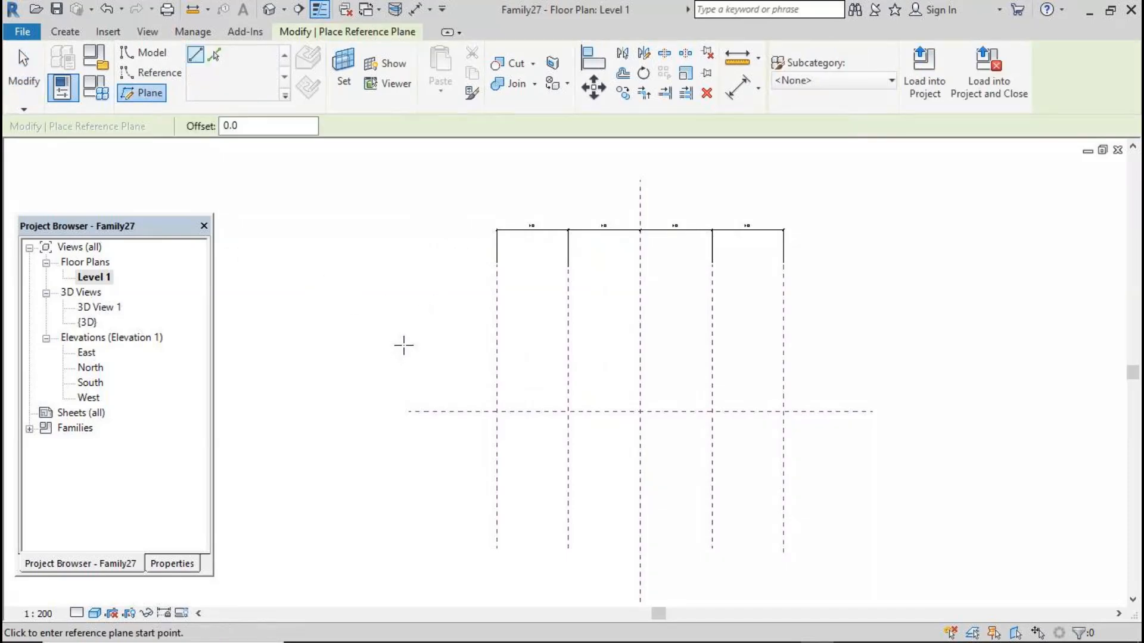
pyautogui.click(403, 345)
pyautogui.click(875, 346)
pyautogui.click(407, 286)
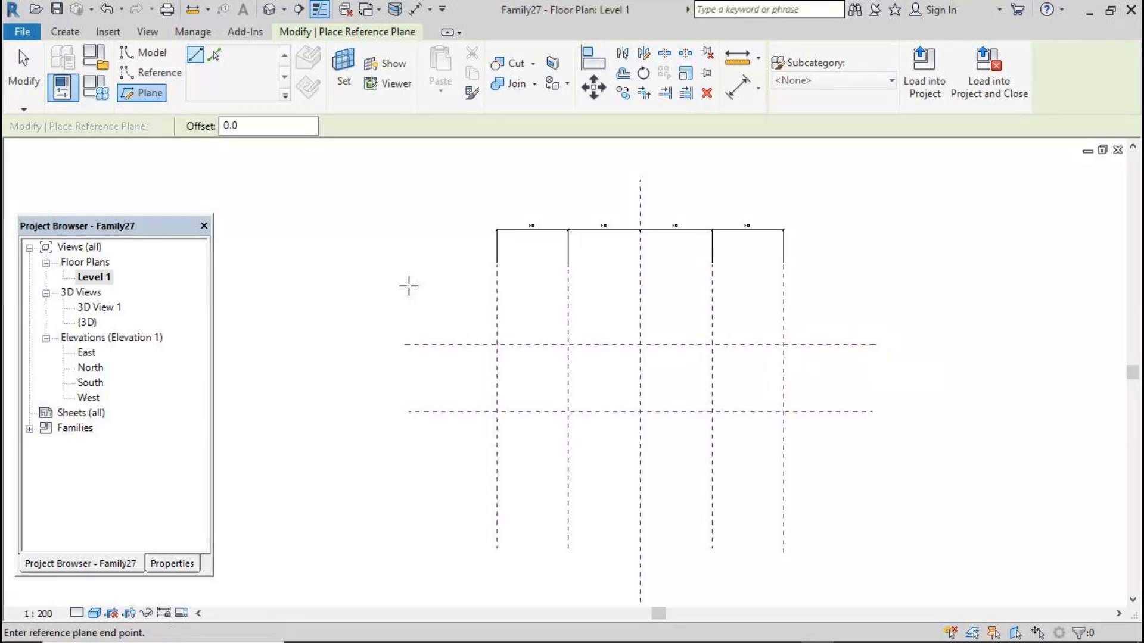
pyautogui.click(872, 286)
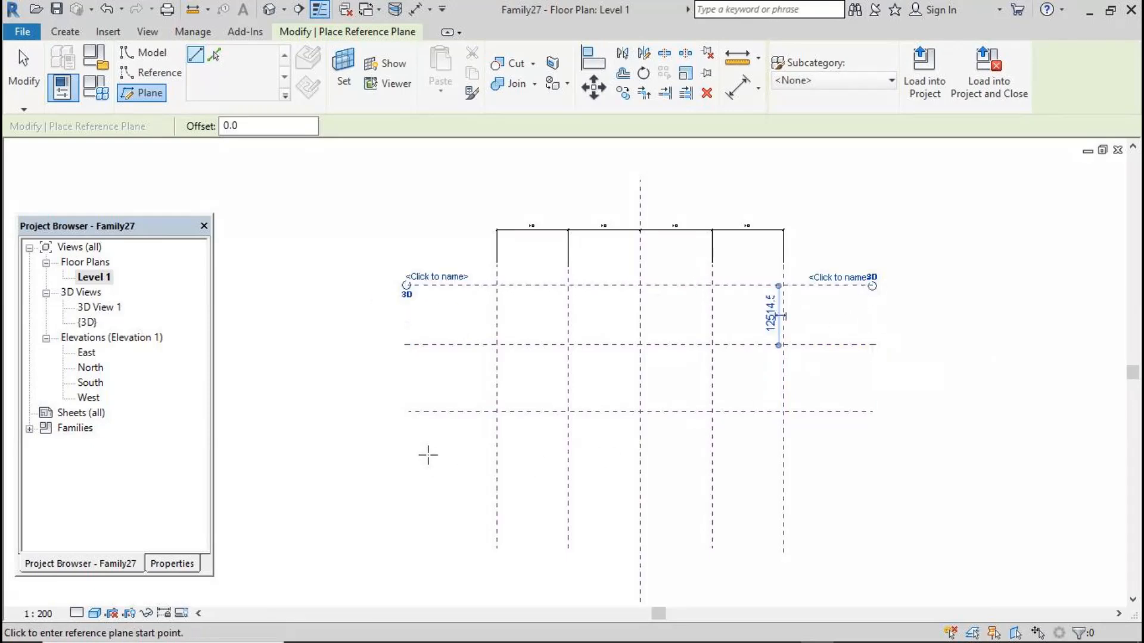
pyautogui.click(410, 459)
pyautogui.click(872, 460)
pyautogui.click(419, 522)
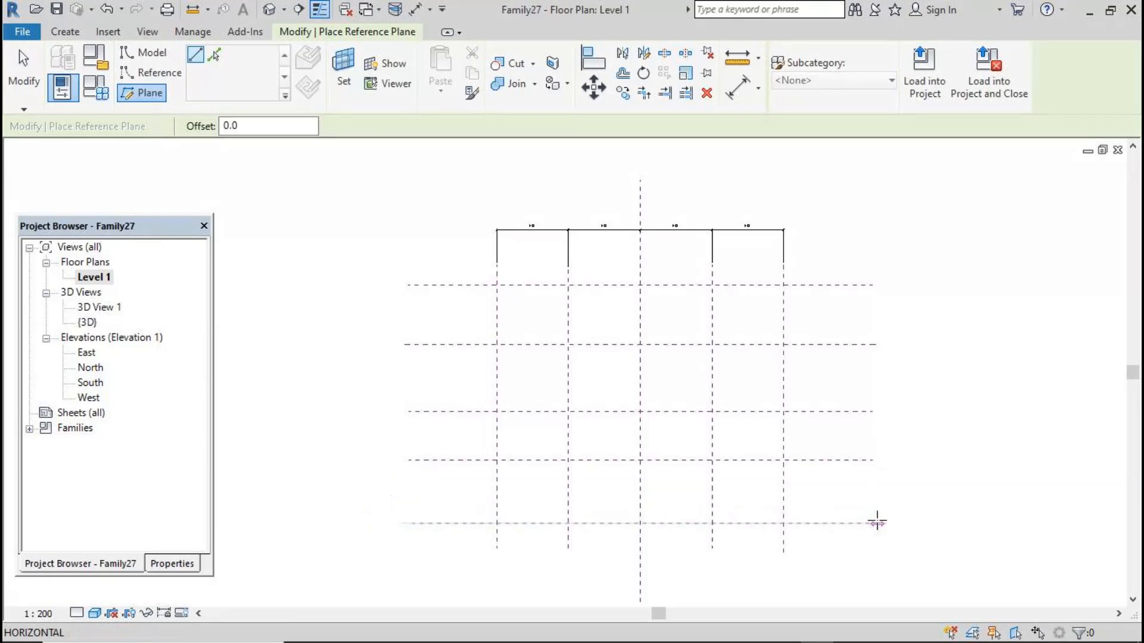
pyautogui.click(875, 523)
# Dimension all five horizontal reference planes with one aligned dimension and set it to equal
pyautogui.click(739, 91)
pyautogui.click(447, 285)
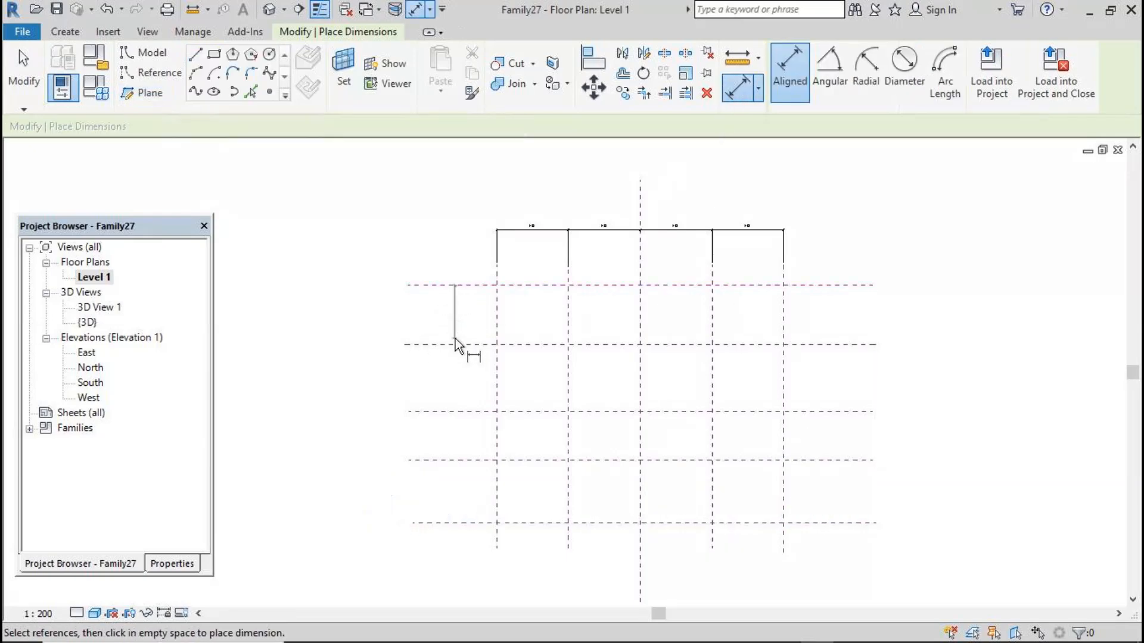
pyautogui.click(454, 344)
pyautogui.click(449, 411)
pyautogui.click(460, 460)
pyautogui.click(463, 523)
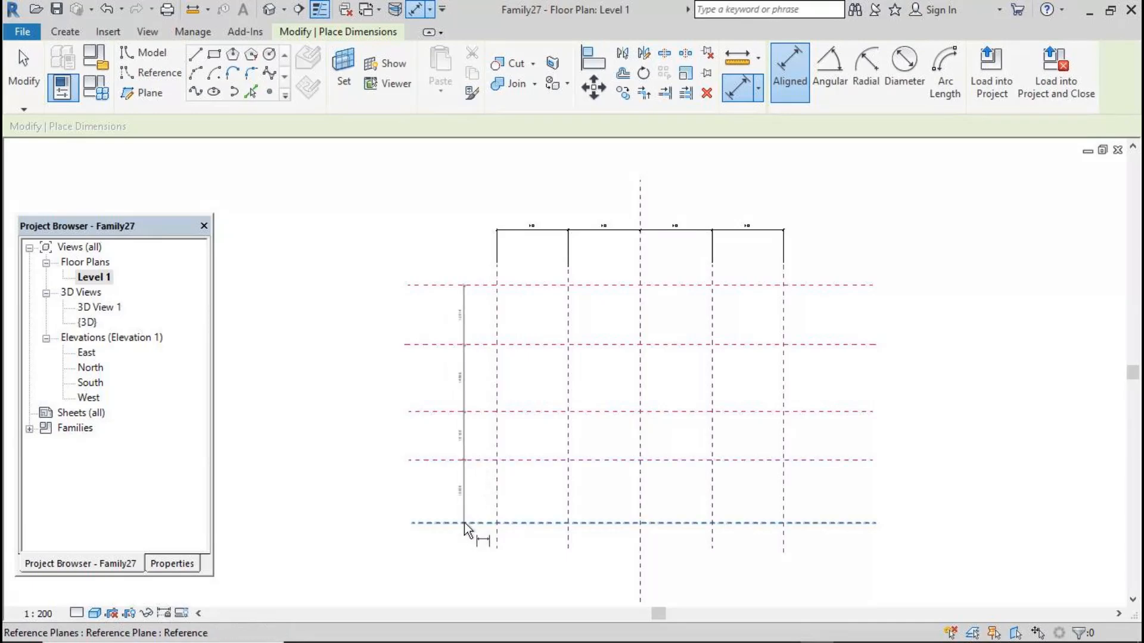
pyautogui.click(412, 549)
pyautogui.click(397, 404)
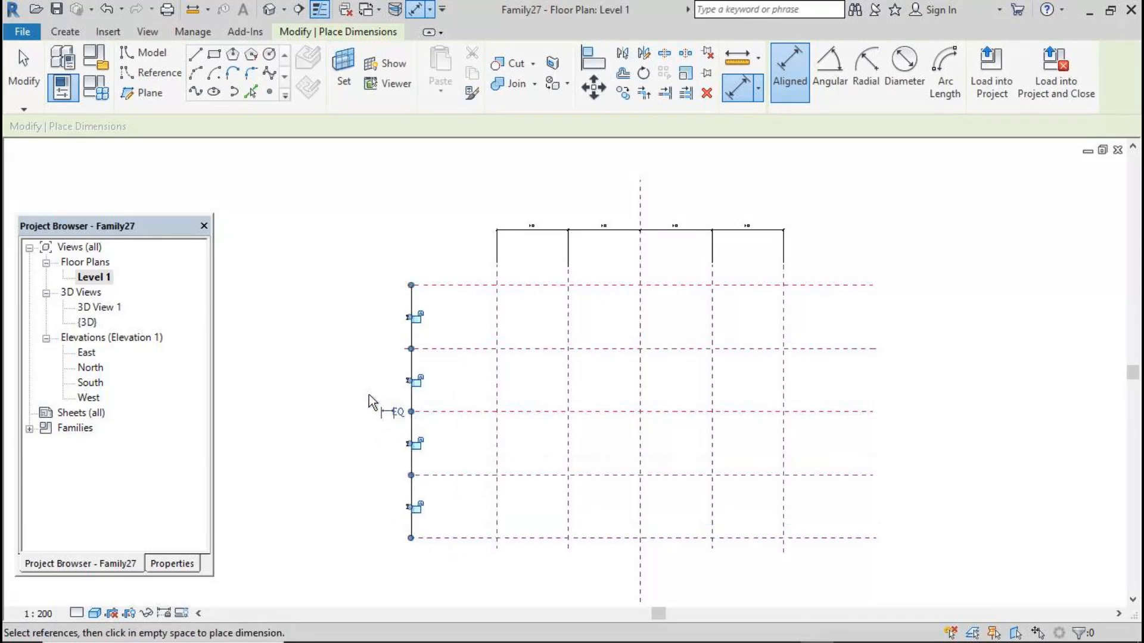
pyautogui.click(27, 81)
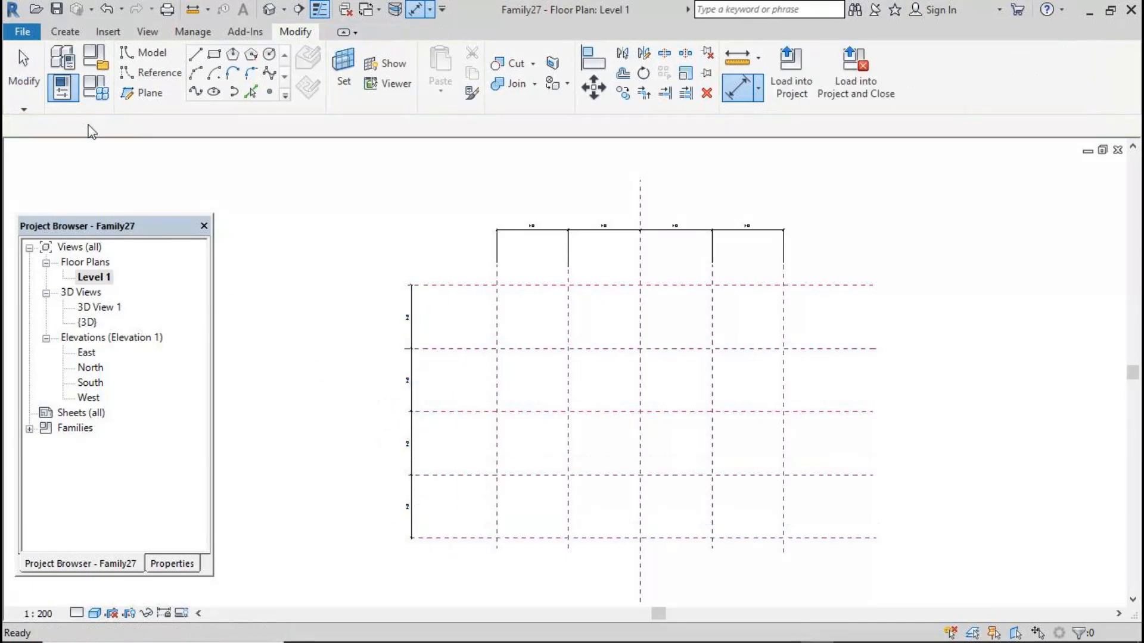
# Add aligned dimensions between the two leftmost vertical planes and between the two top horizontal planes
pyautogui.click(739, 89)
pyautogui.click(496, 313)
pyautogui.click(568, 306)
pyautogui.click(595, 186)
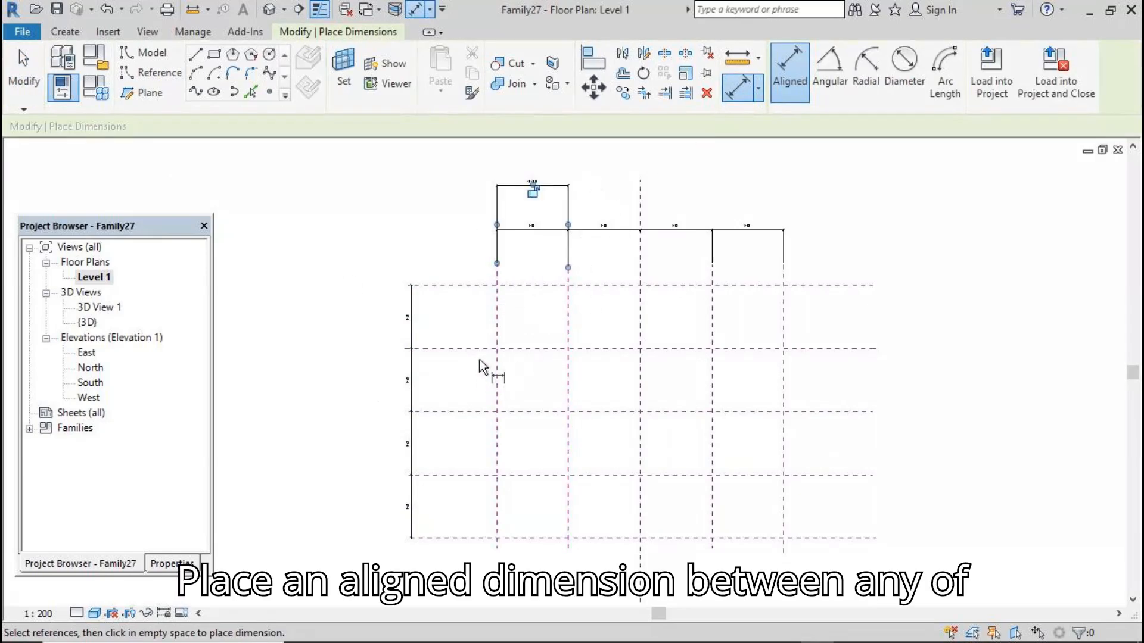
pyautogui.click(473, 286)
pyautogui.click(431, 349)
pyautogui.click(340, 356)
pyautogui.press('Escape')
pyautogui.press('Escape')
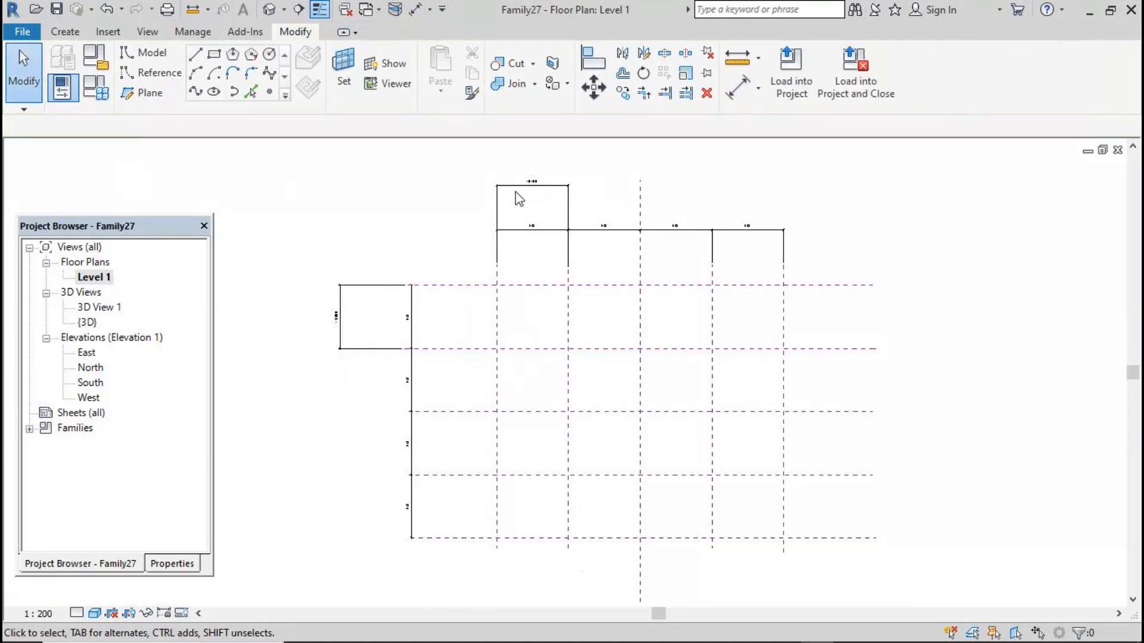
# Label the dimension between the two leftmost vertical planes with a new type parameter named width
pyautogui.click(532, 184)
pyautogui.click(925, 66)
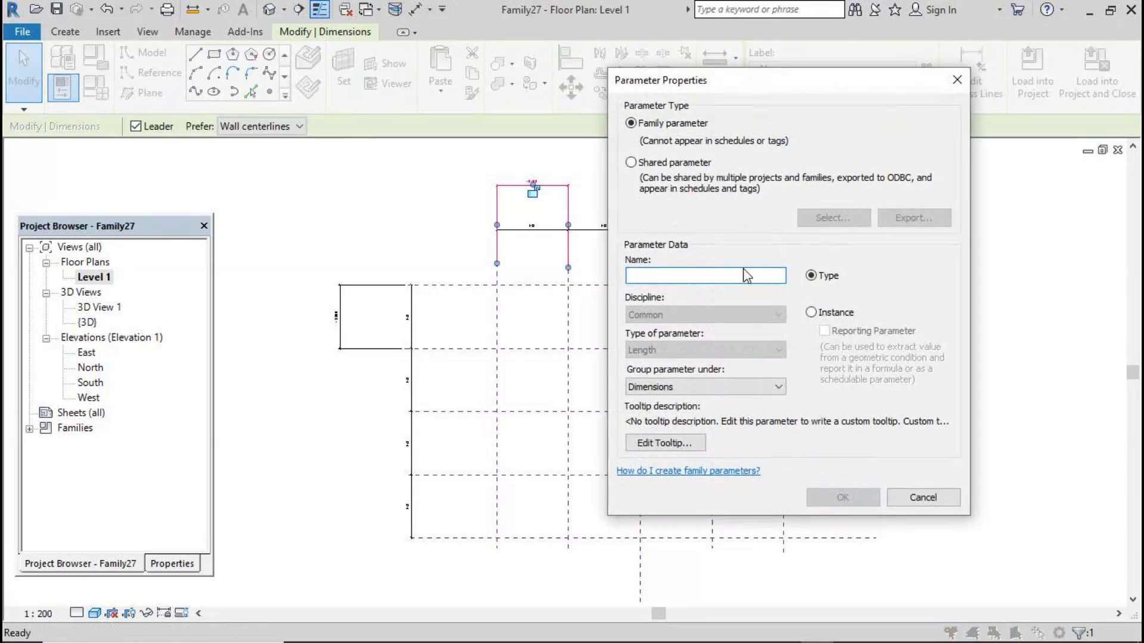
pyautogui.write('wi')
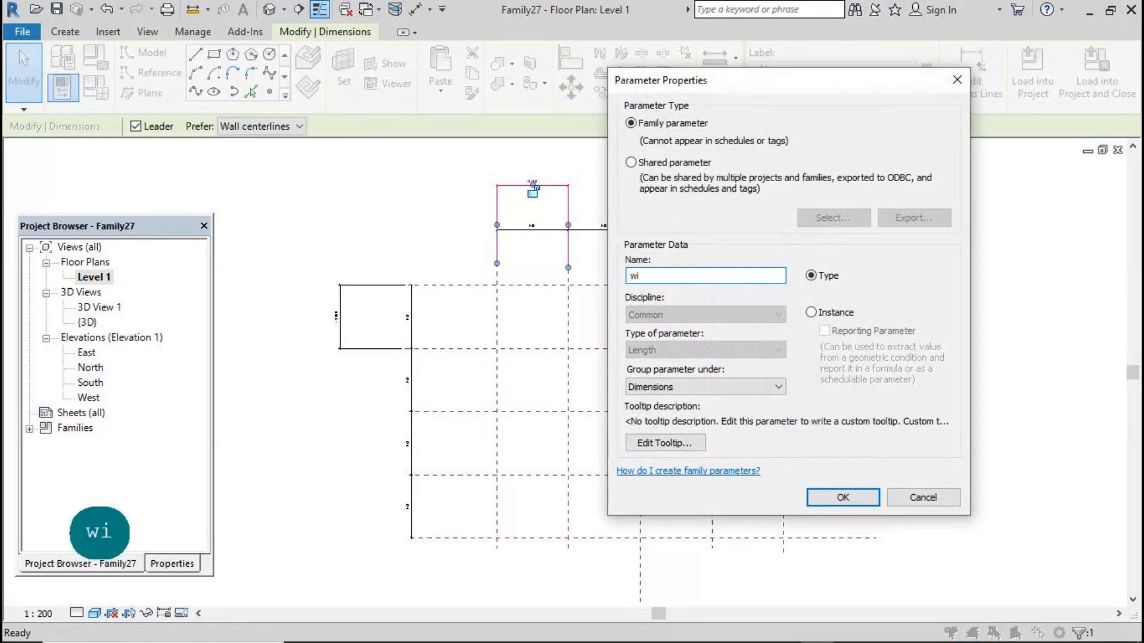
pyautogui.write('dth')
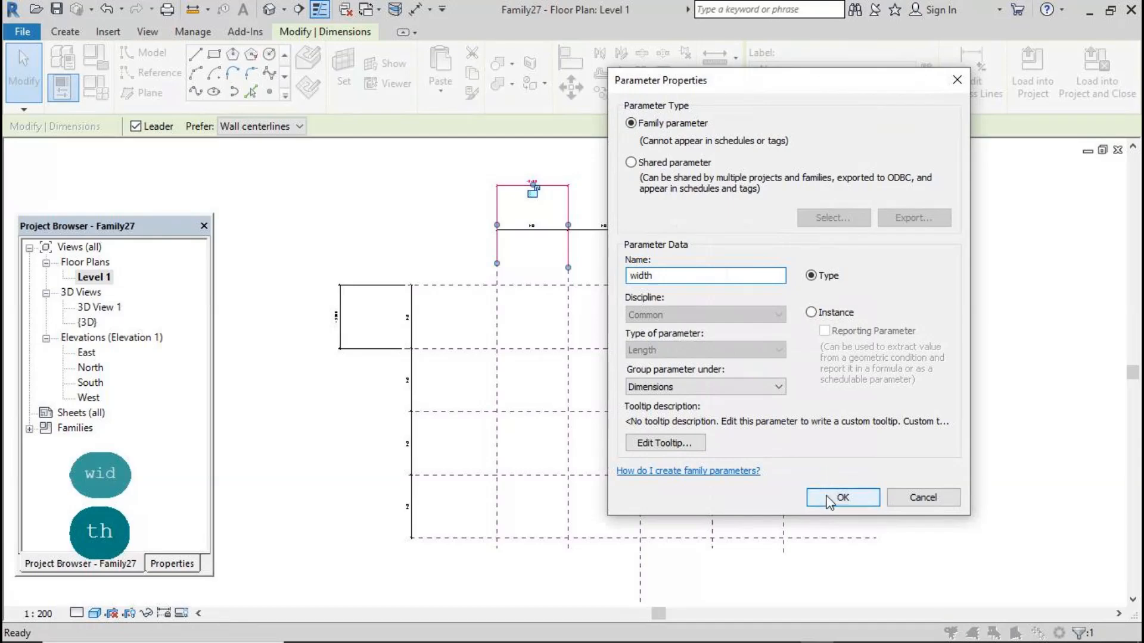
pyautogui.click(828, 499)
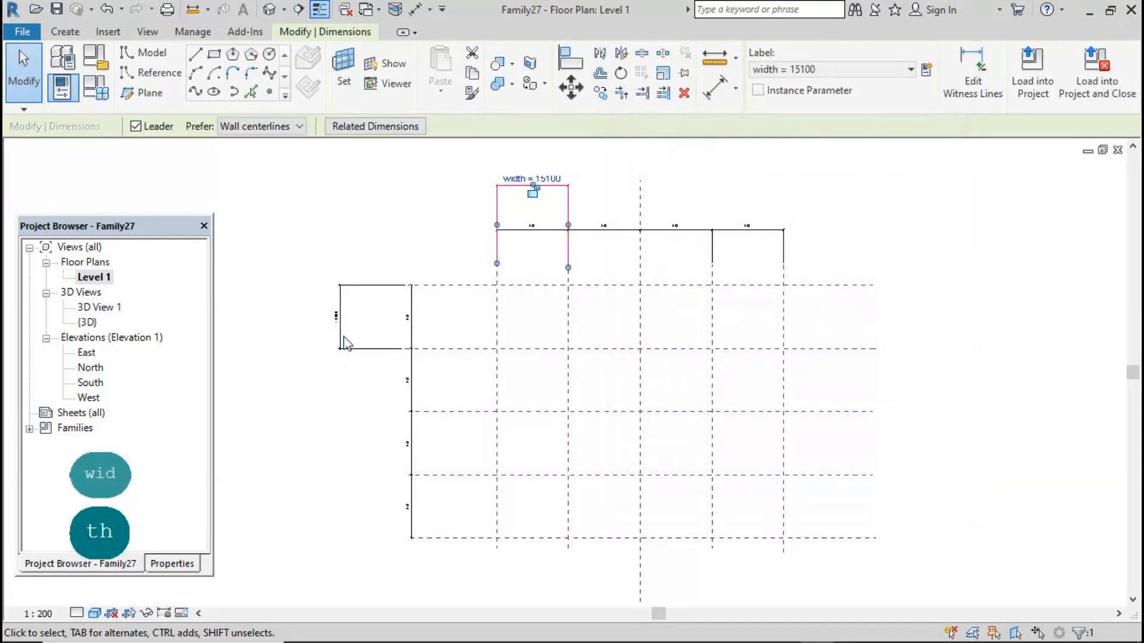
# Assign the width label to the dimension between the two top horizontal planes
pyautogui.click(341, 318)
pyautogui.click(901, 69)
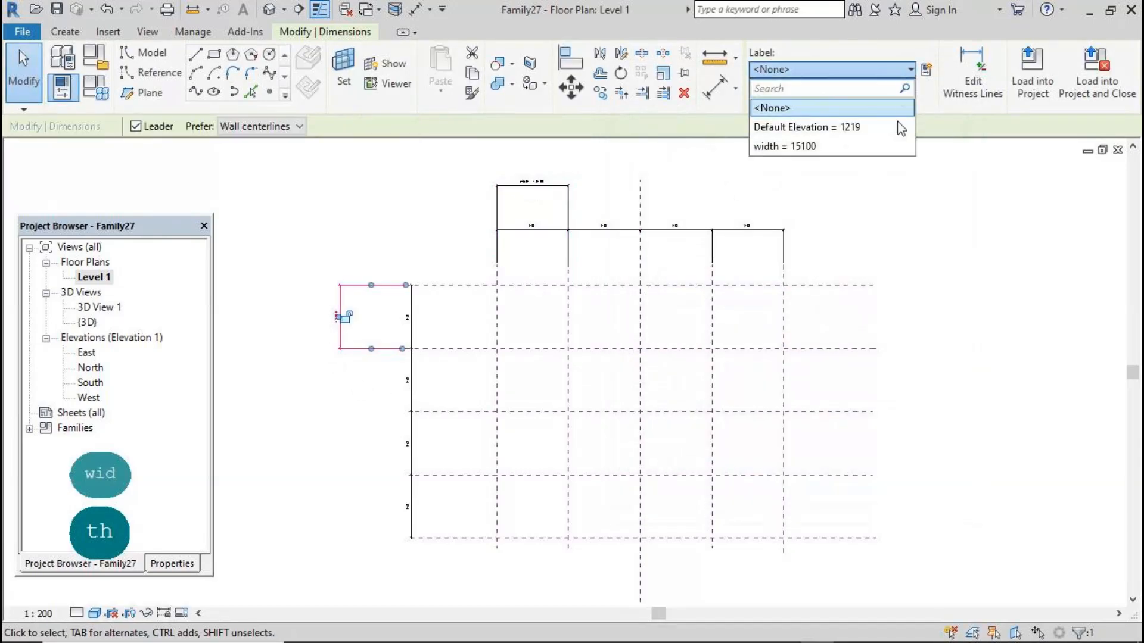
pyautogui.click(892, 146)
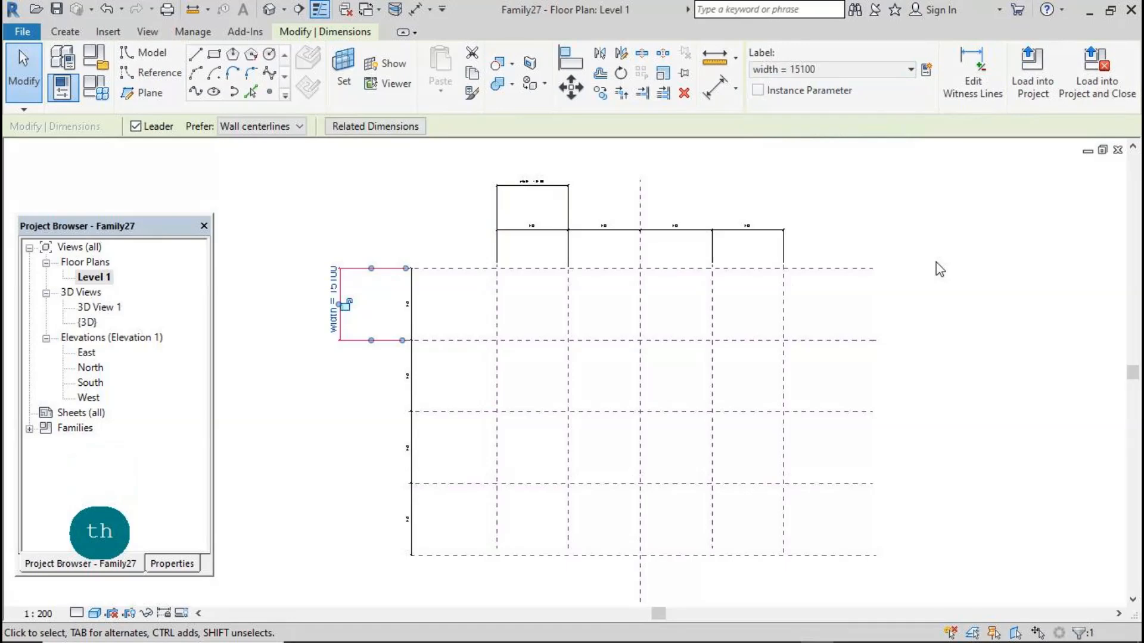
pyautogui.click(932, 268)
# Load the adaptive wall hanging family into the mass family
pyautogui.scroll(-2, 639, 206)
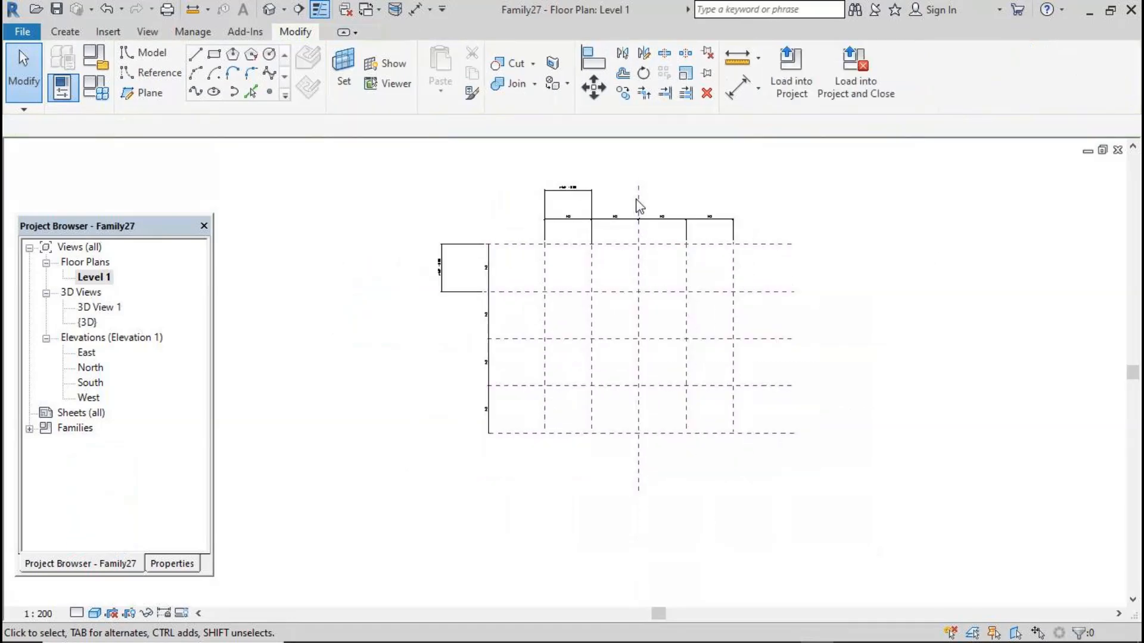
pyautogui.scroll(1, 421, 344)
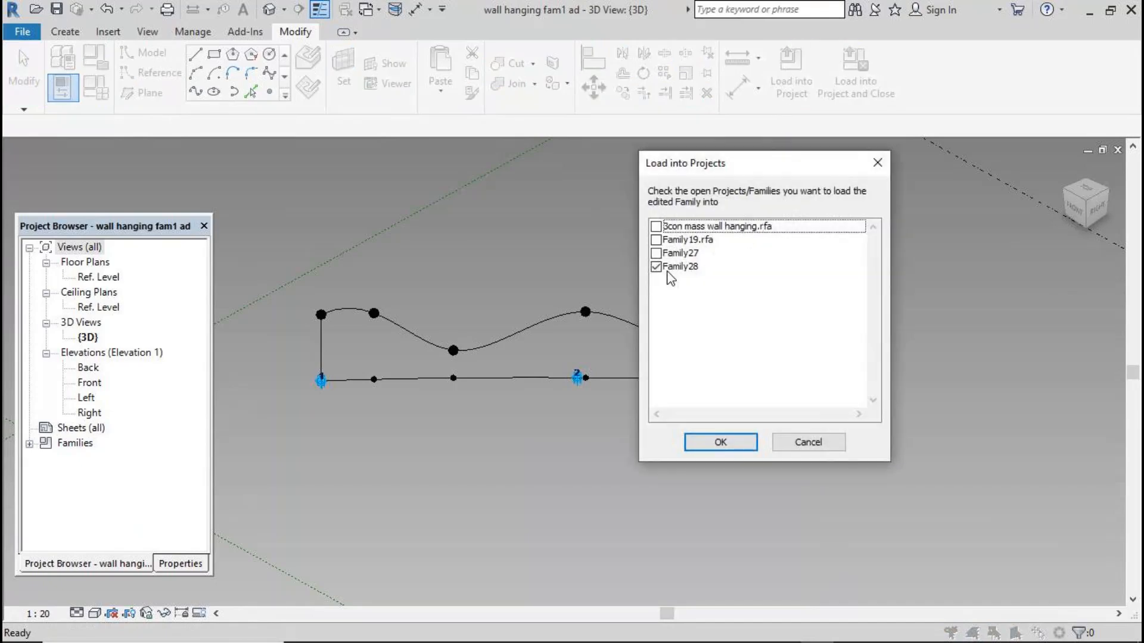
pyautogui.click(656, 267)
pyautogui.click(656, 254)
pyautogui.click(716, 441)
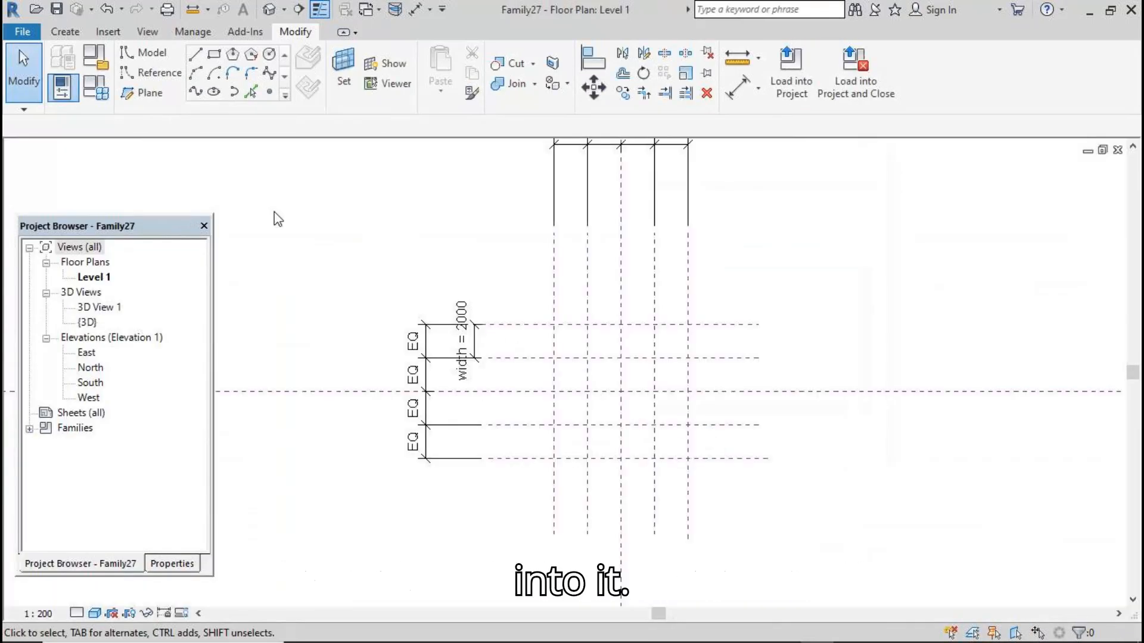
# Place a wall hanging component on three points along the top horizontal reference plane
pyautogui.click(65, 34)
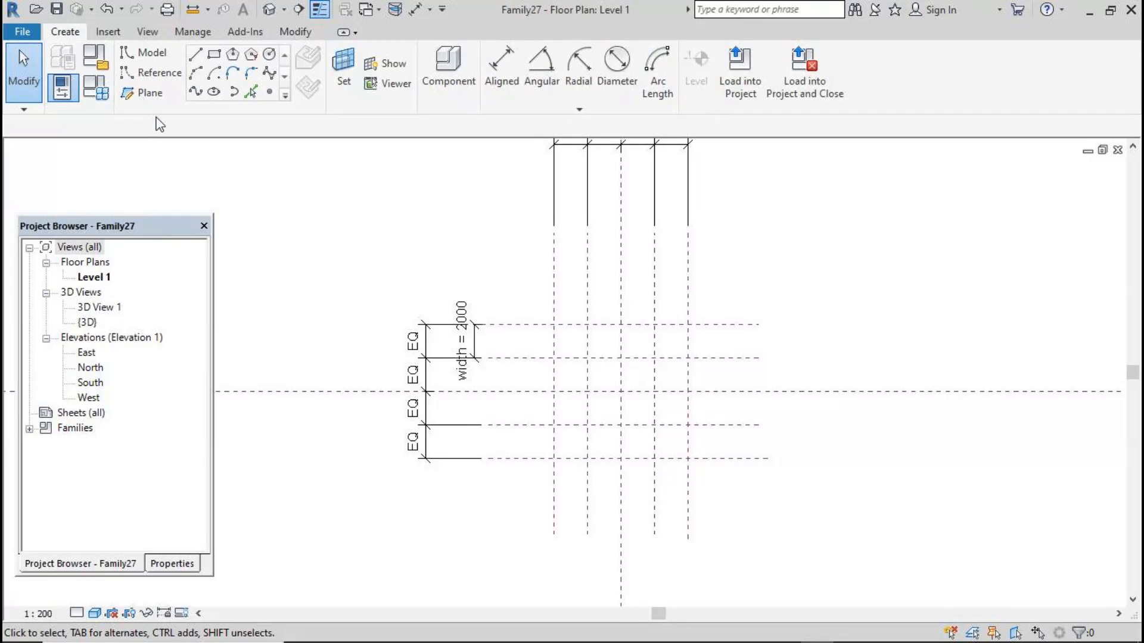
pyautogui.click(438, 77)
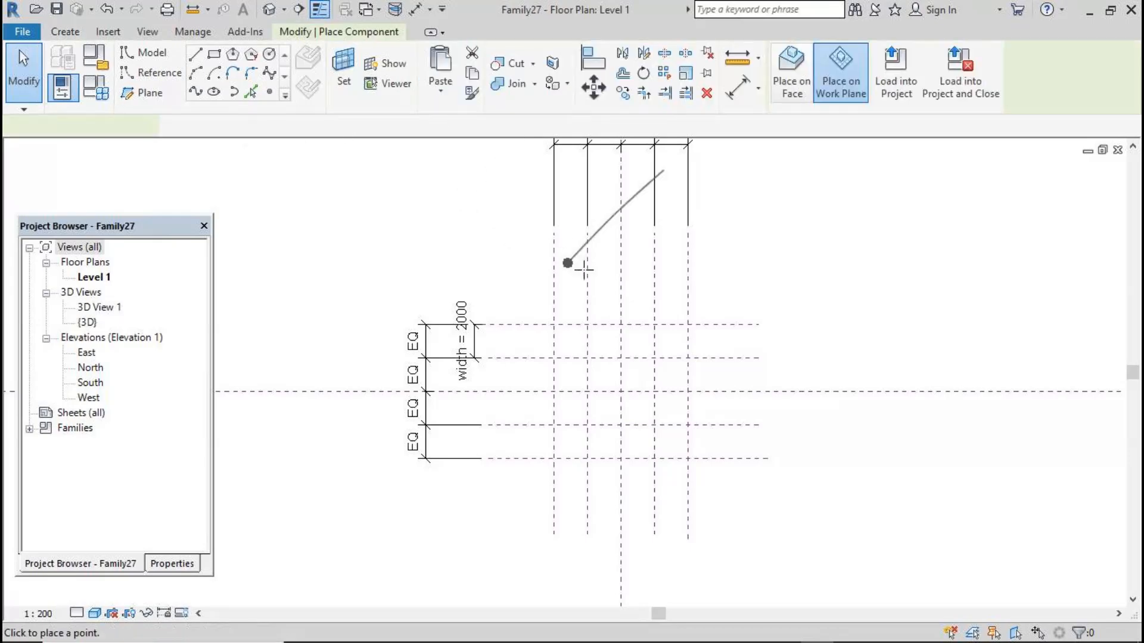
pyautogui.click(621, 324)
pyautogui.click(686, 325)
pyautogui.click(30, 82)
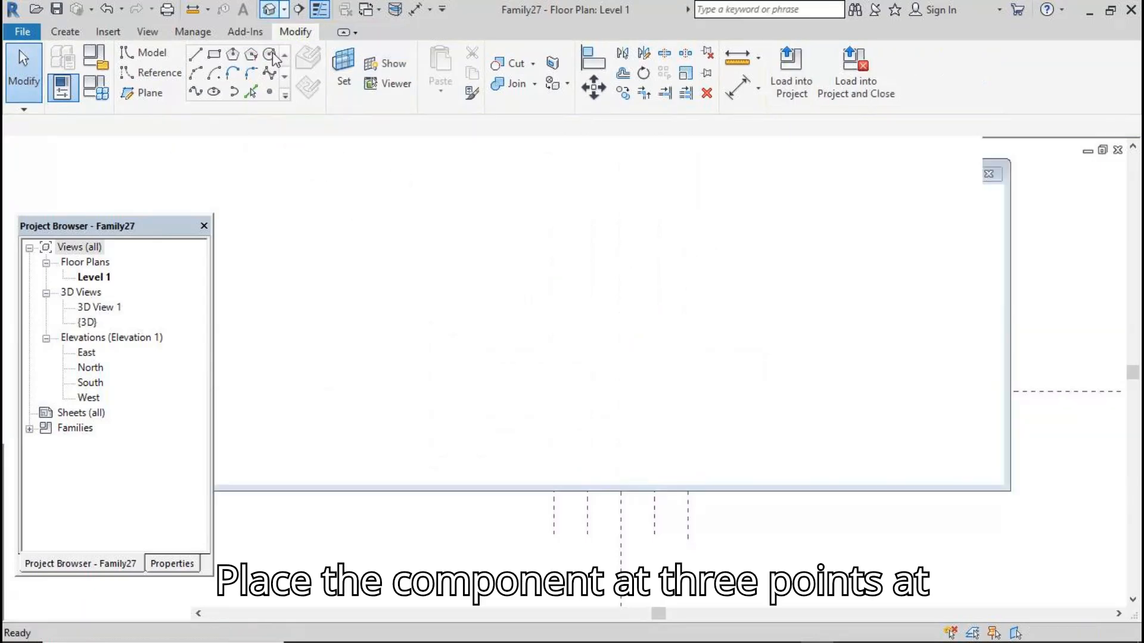
# In the default 3D view, turn on Flip for the placed wall hanging component
pyautogui.click(268, 14)
pyautogui.scroll(6, 555, 376)
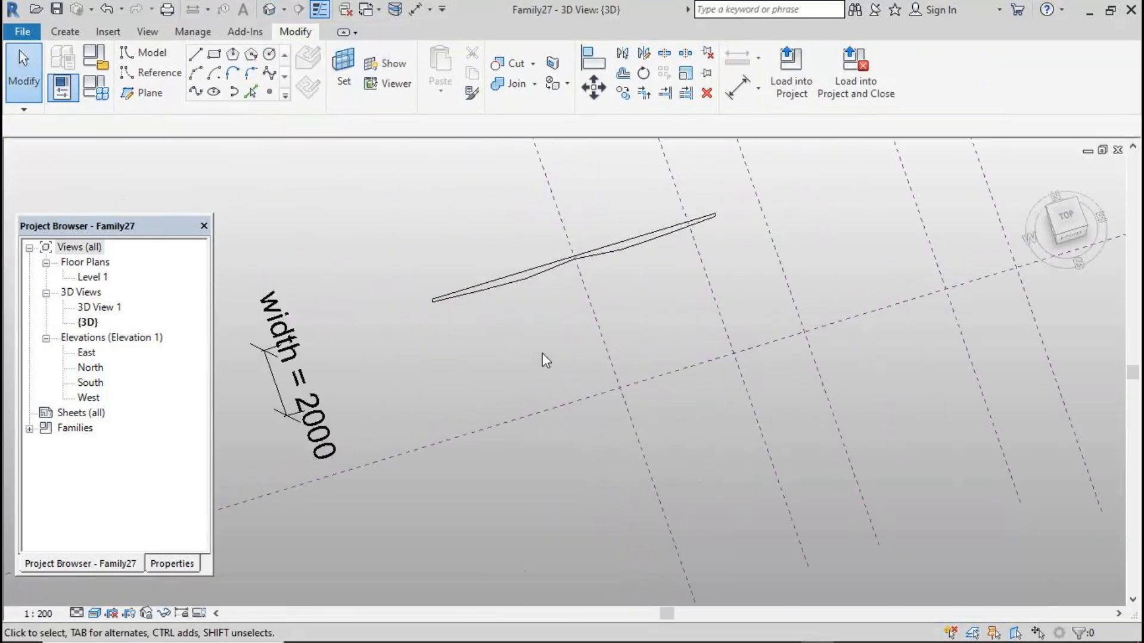
pyautogui.click(513, 288)
pyautogui.click(178, 563)
pyautogui.click(129, 479)
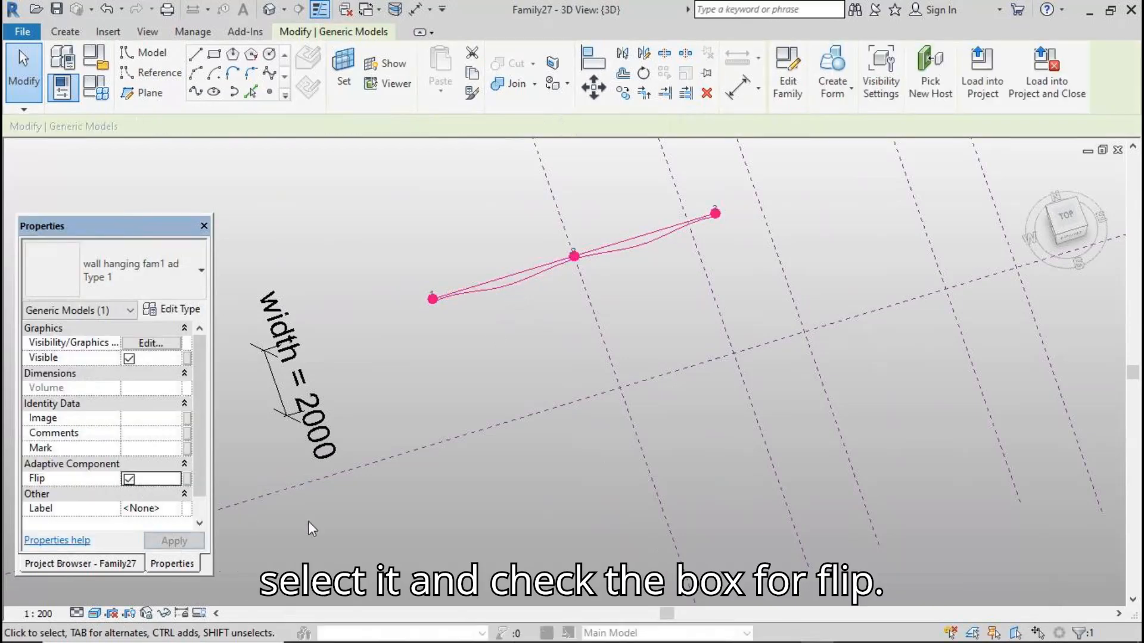
pyautogui.click(463, 445)
# Set the component's Type 1 offsets to off1 333 and off2 888 and apply
pyautogui.scroll(-3, 566, 355)
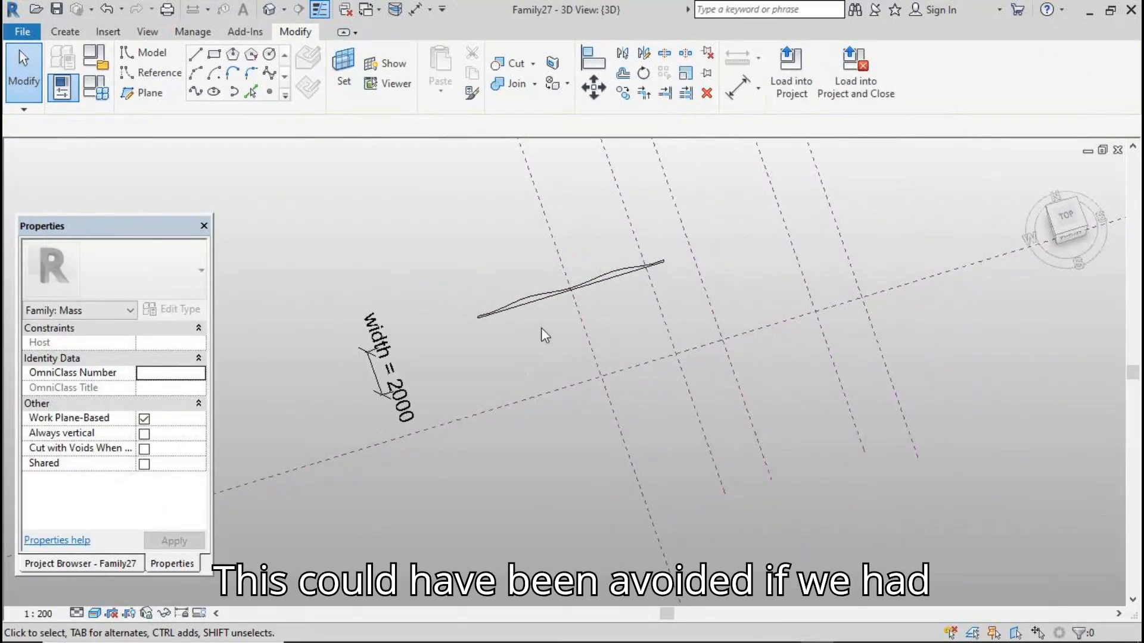
pyautogui.click(536, 304)
pyautogui.click(536, 302)
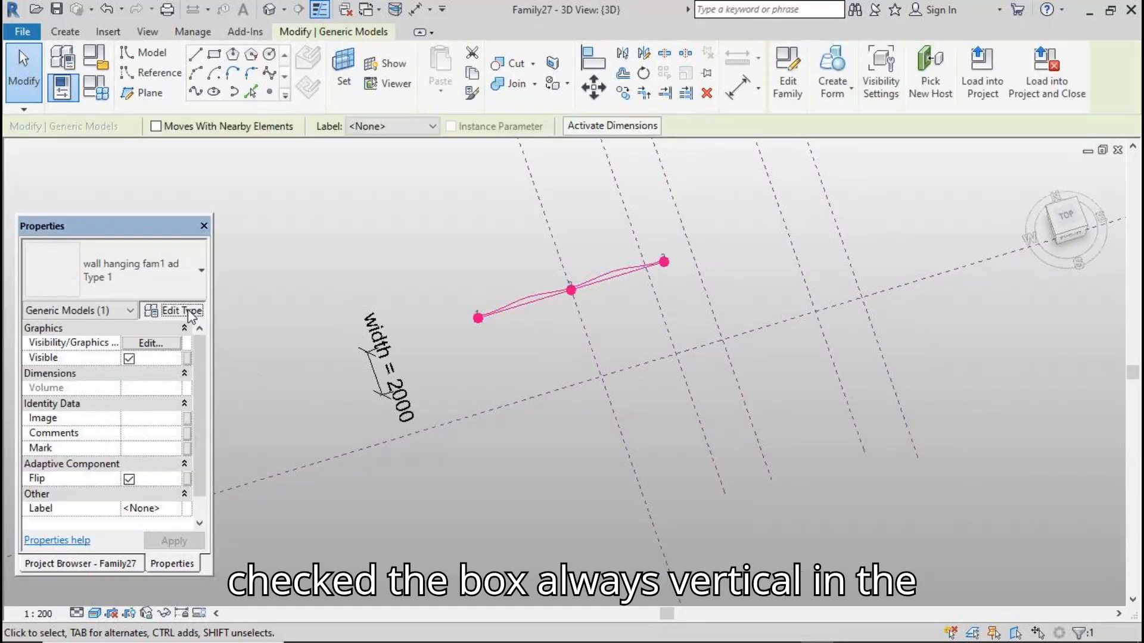
pyautogui.click(189, 311)
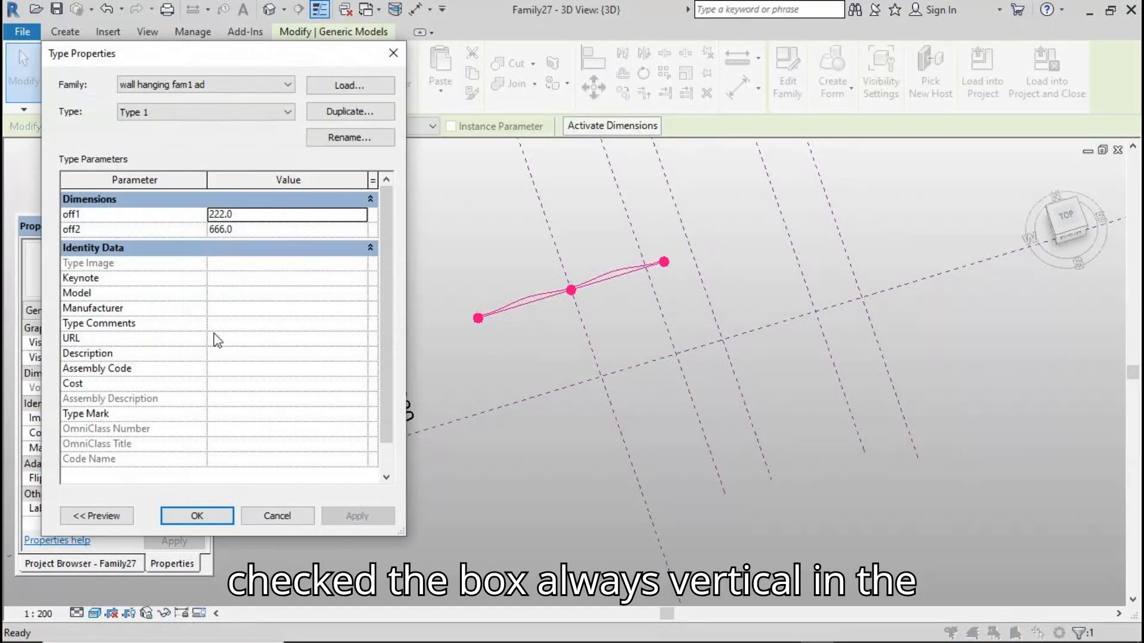
pyautogui.click(251, 215)
pyautogui.write('333')
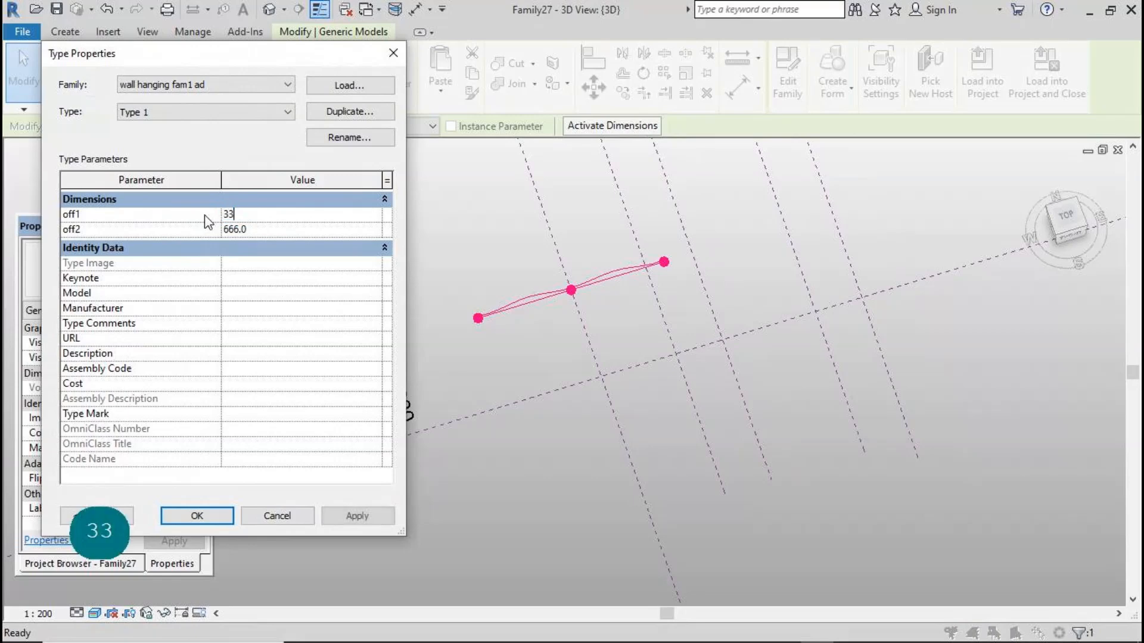
pyautogui.write('888')
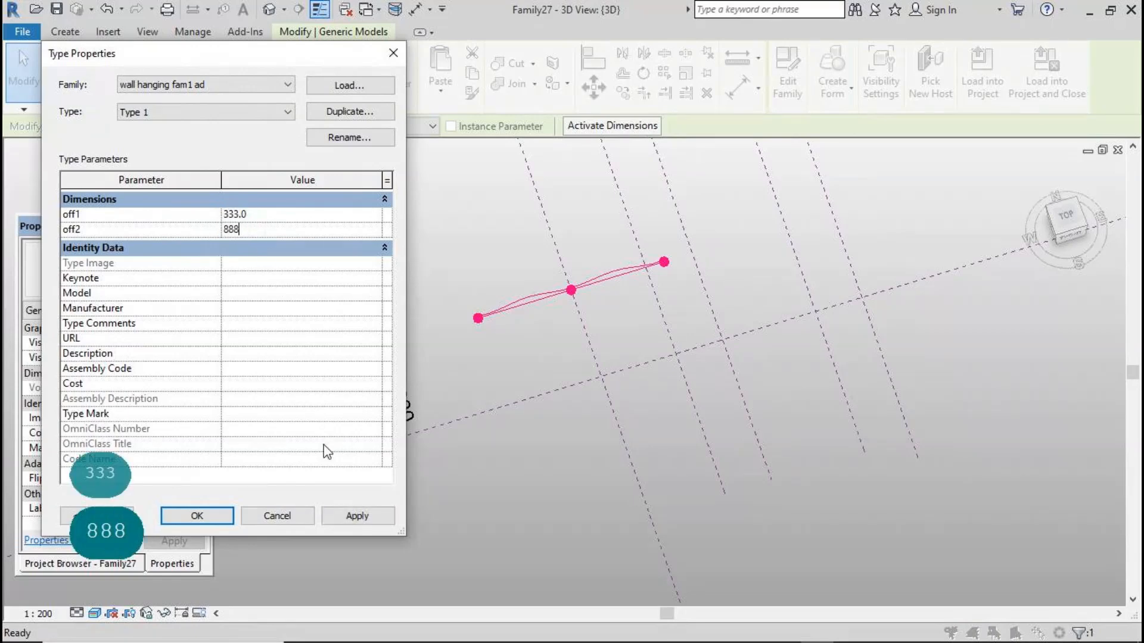
pyautogui.click(357, 517)
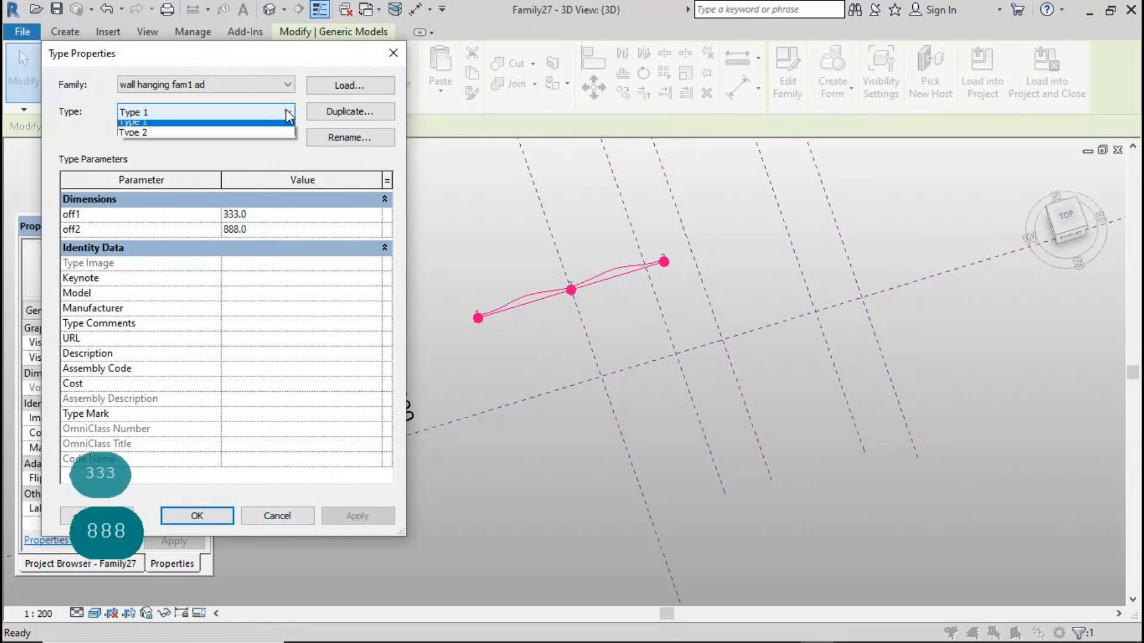
# Switch to Type 2 and set its offsets to off2 333 and off1 888
pyautogui.click(284, 140)
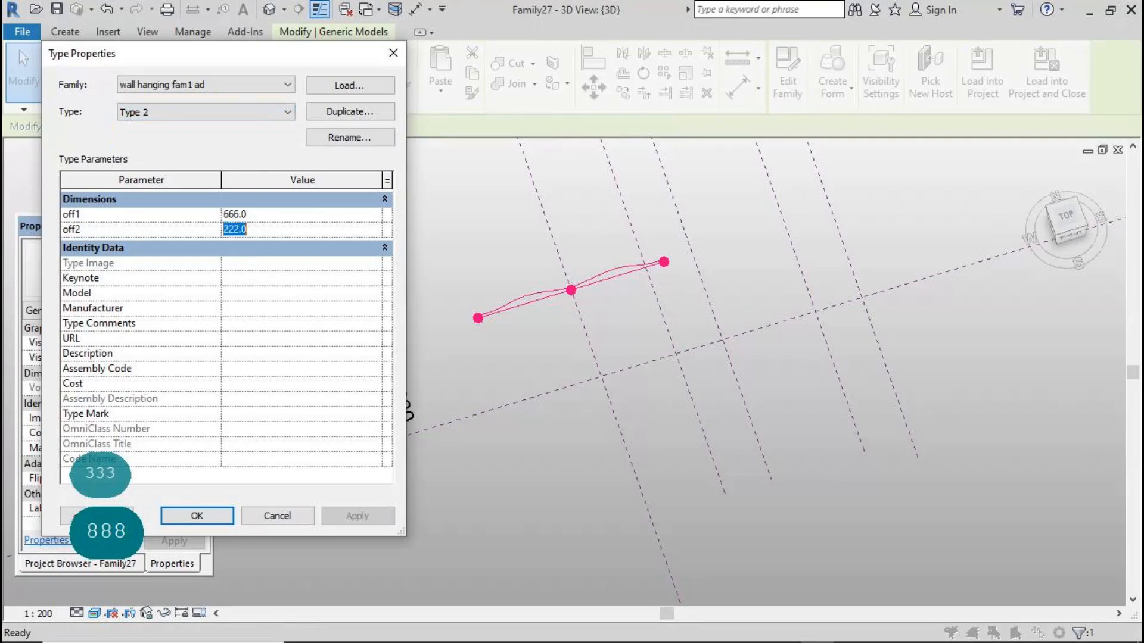
pyautogui.write('333')
pyautogui.click(263, 214)
pyautogui.write('888')
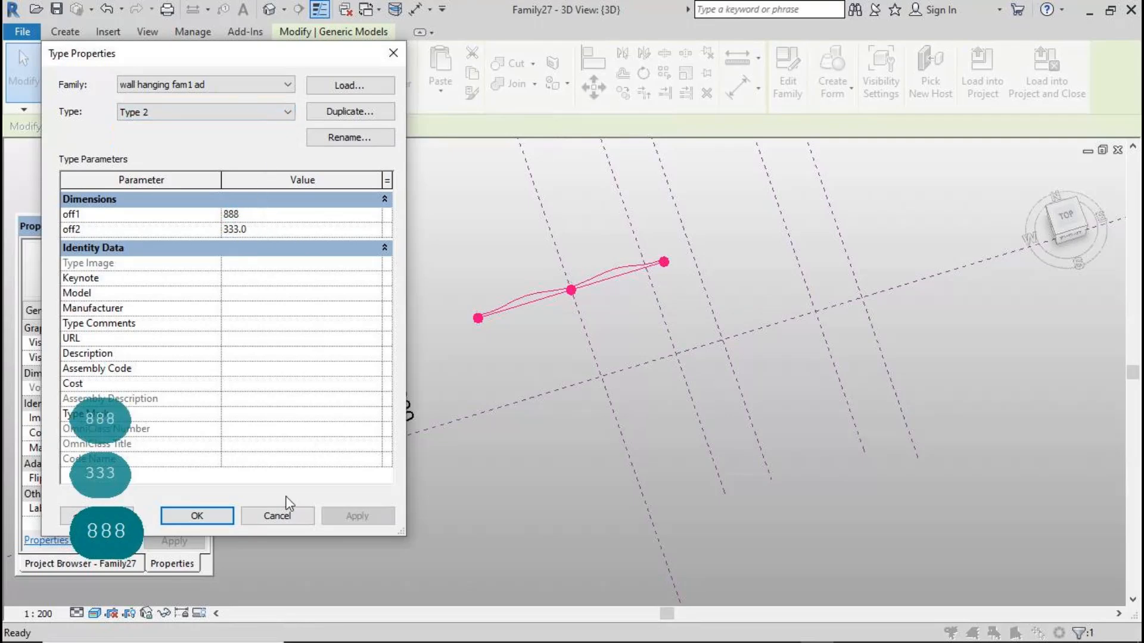
pyautogui.click(224, 513)
pyautogui.click(384, 486)
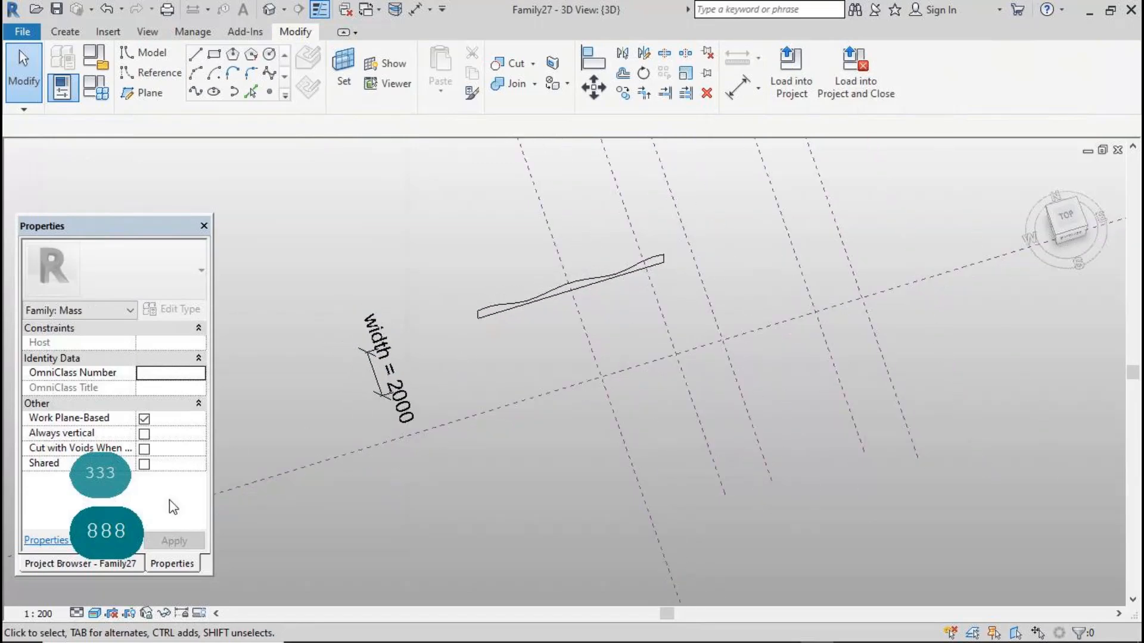
# Open the Level 1 floor plan and place a wall hanging component on three points along the second horizontal plane
pyautogui.click(99, 560)
pyautogui.doubleClick(94, 277)
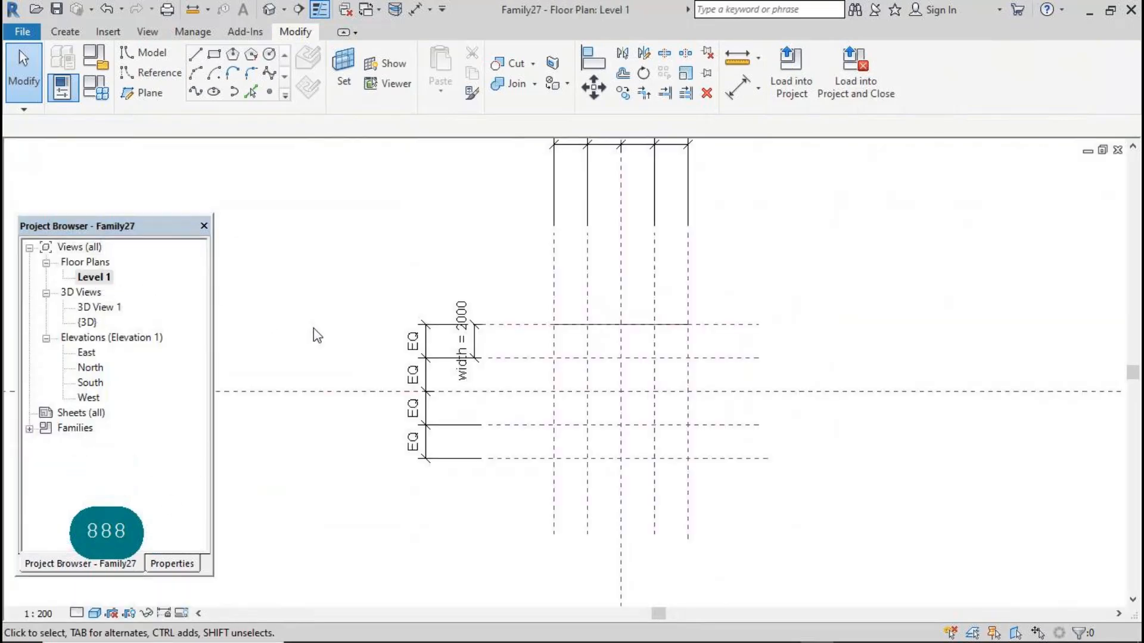
pyautogui.click(66, 32)
pyautogui.click(441, 68)
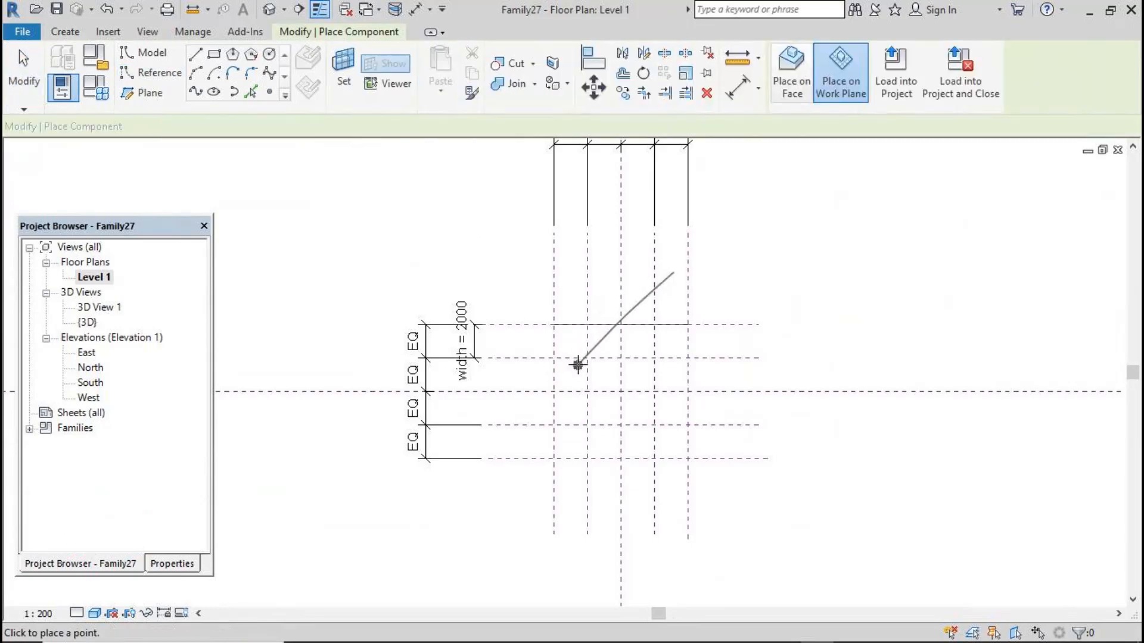
pyautogui.click(554, 358)
pyautogui.click(621, 358)
pyautogui.click(688, 358)
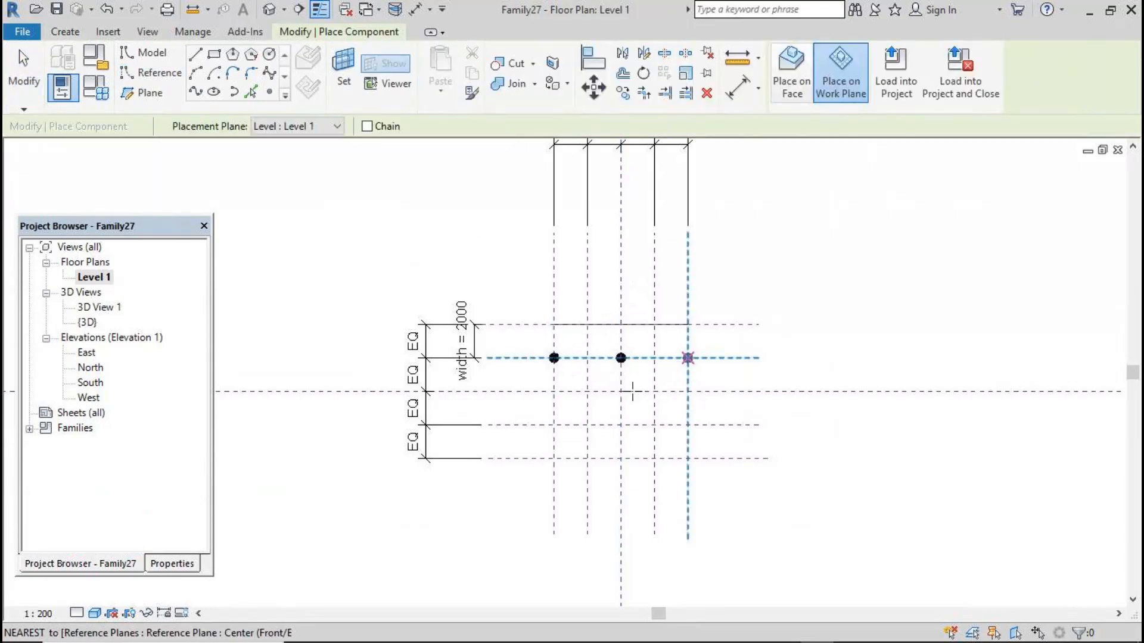
# Place wall hanging components on three points along each of the three lower horizontal reference planes
pyautogui.click(554, 392)
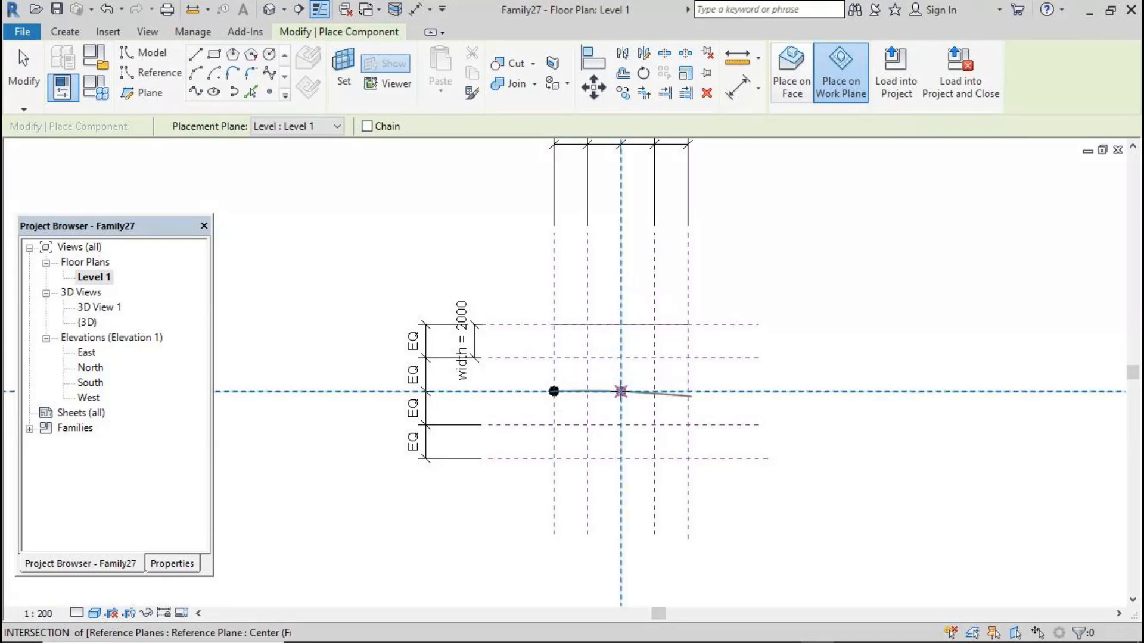
pyautogui.click(621, 392)
pyautogui.click(688, 391)
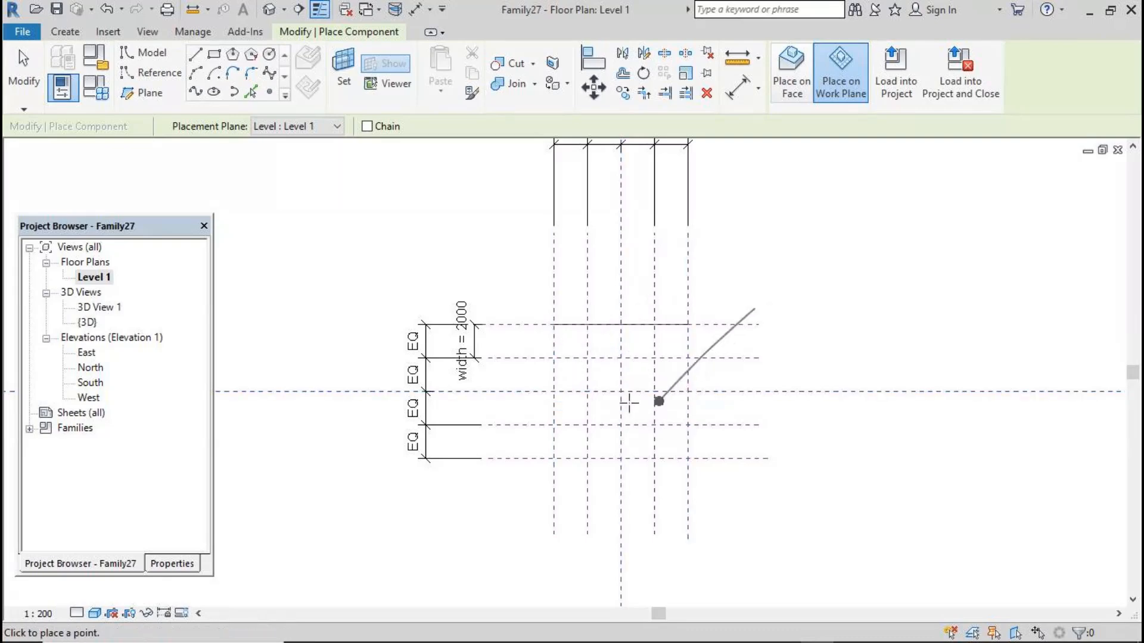
pyautogui.click(554, 425)
pyautogui.click(621, 425)
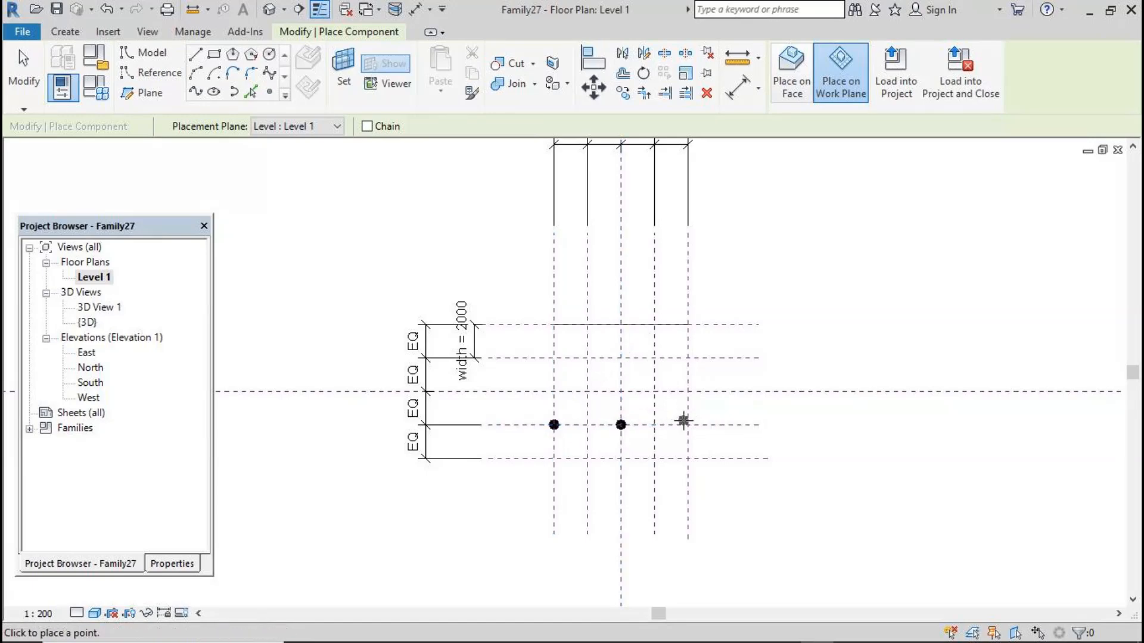
pyautogui.click(689, 425)
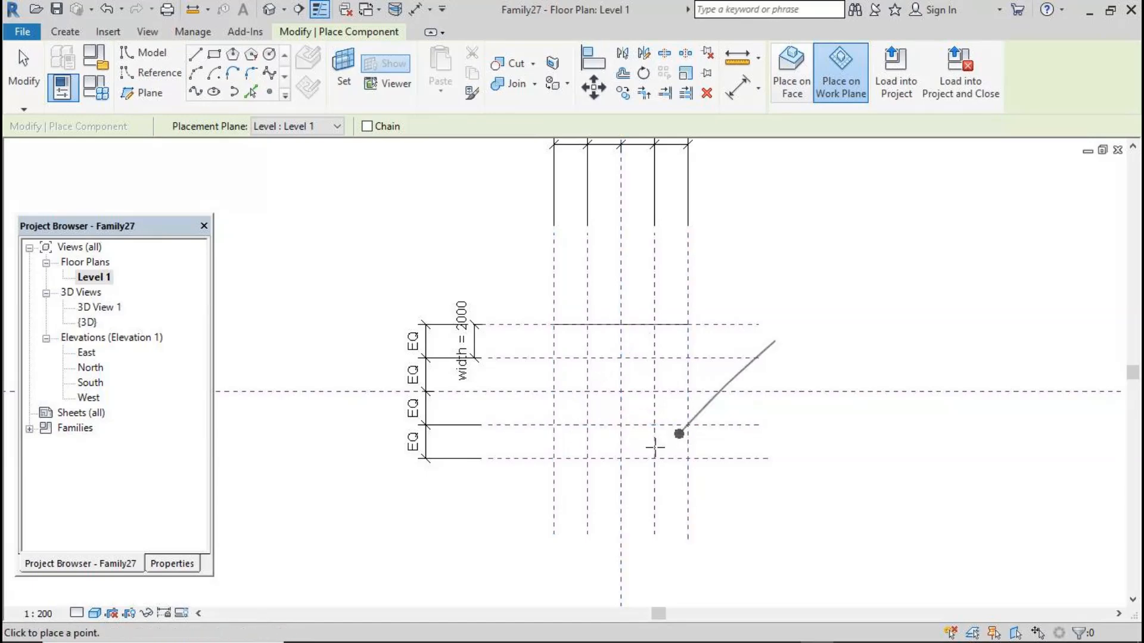
pyautogui.click(554, 457)
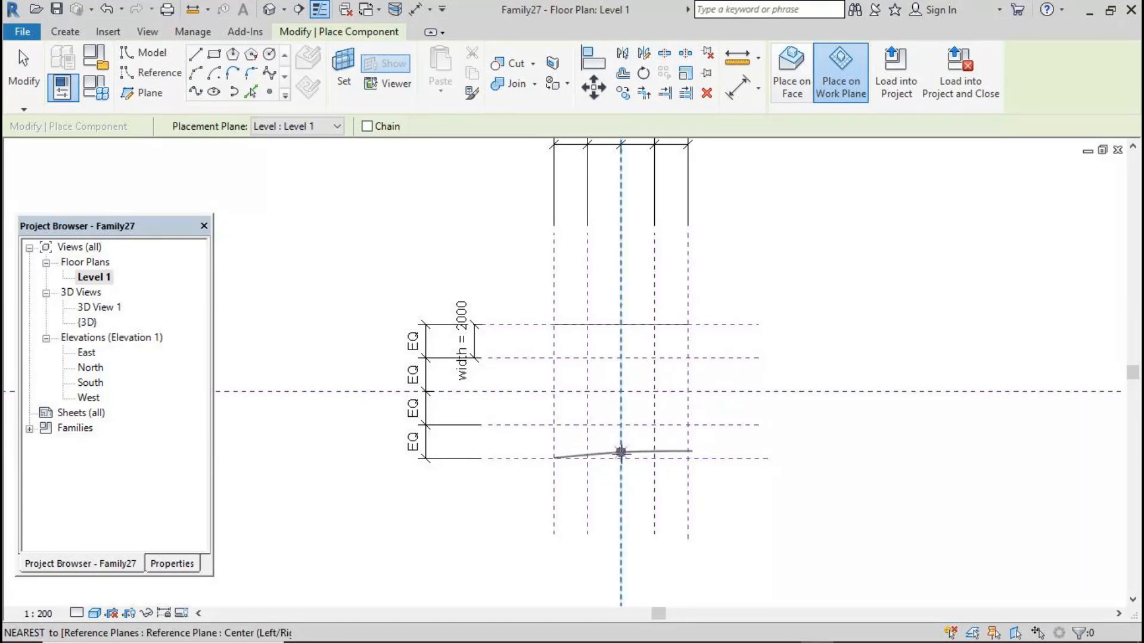
pyautogui.click(621, 458)
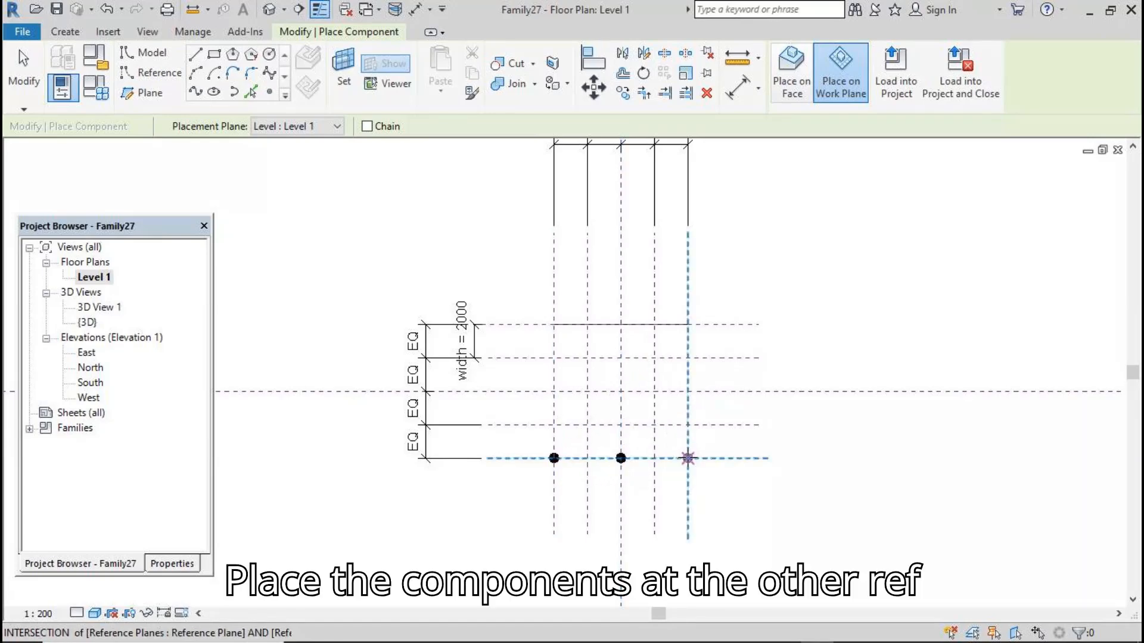
pyautogui.click(25, 70)
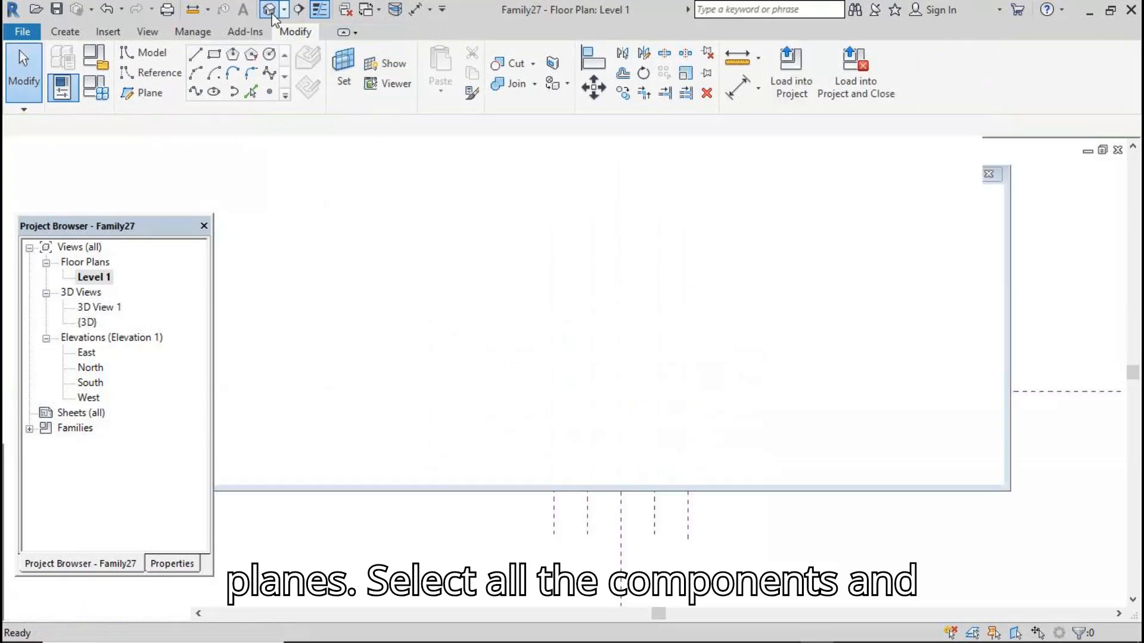
# Switch to the 3D view and change the top wall hanging component to Type 1
pyautogui.click(270, 10)
pyautogui.click(527, 354)
pyautogui.keyDown('ctrl'); pyautogui.click(549, 397); pyautogui.keyUp('ctrl')
pyautogui.keyDown('ctrl'); pyautogui.click(560, 446); pyautogui.keyUp('ctrl')
pyautogui.keyDown('ctrl'); pyautogui.click(575, 486); pyautogui.keyUp('ctrl')
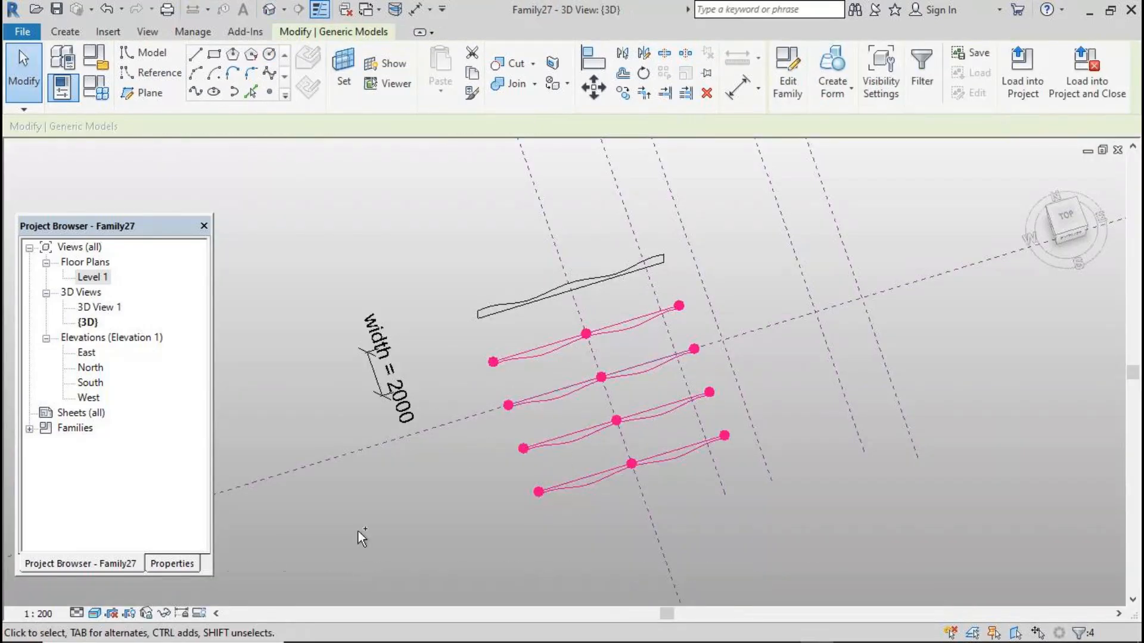
pyautogui.click(172, 563)
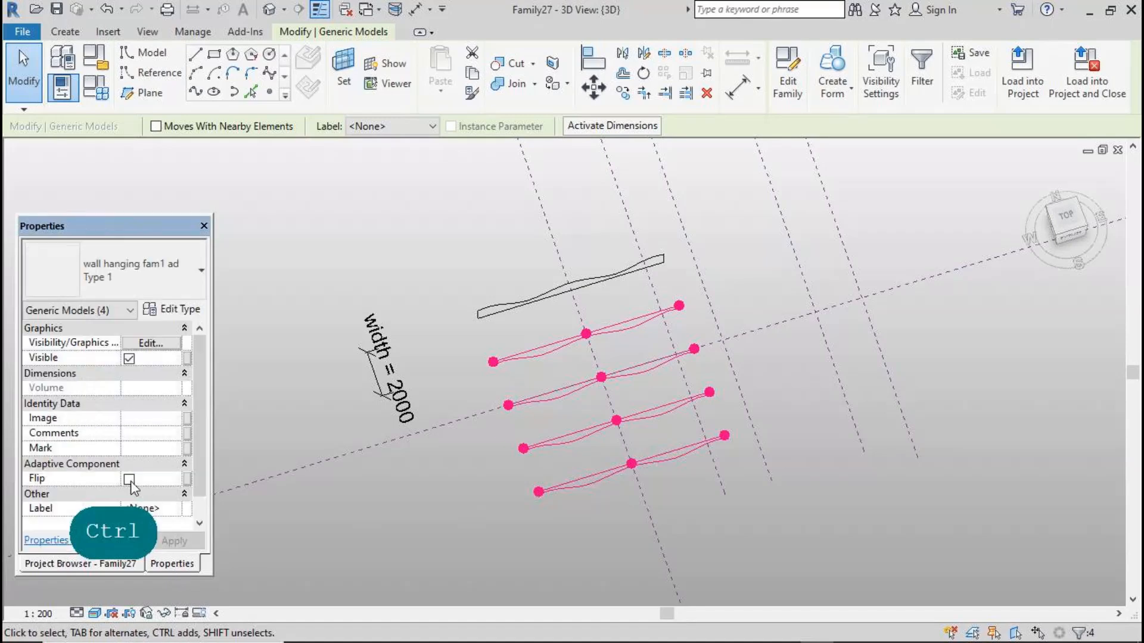
pyautogui.click(376, 520)
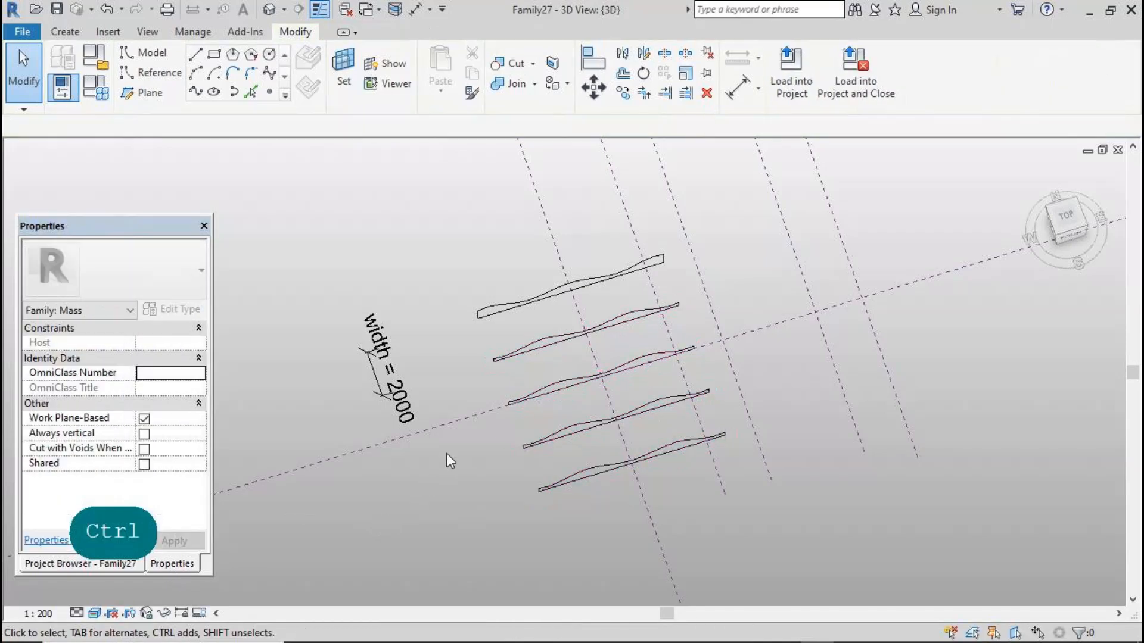
pyautogui.click(492, 315)
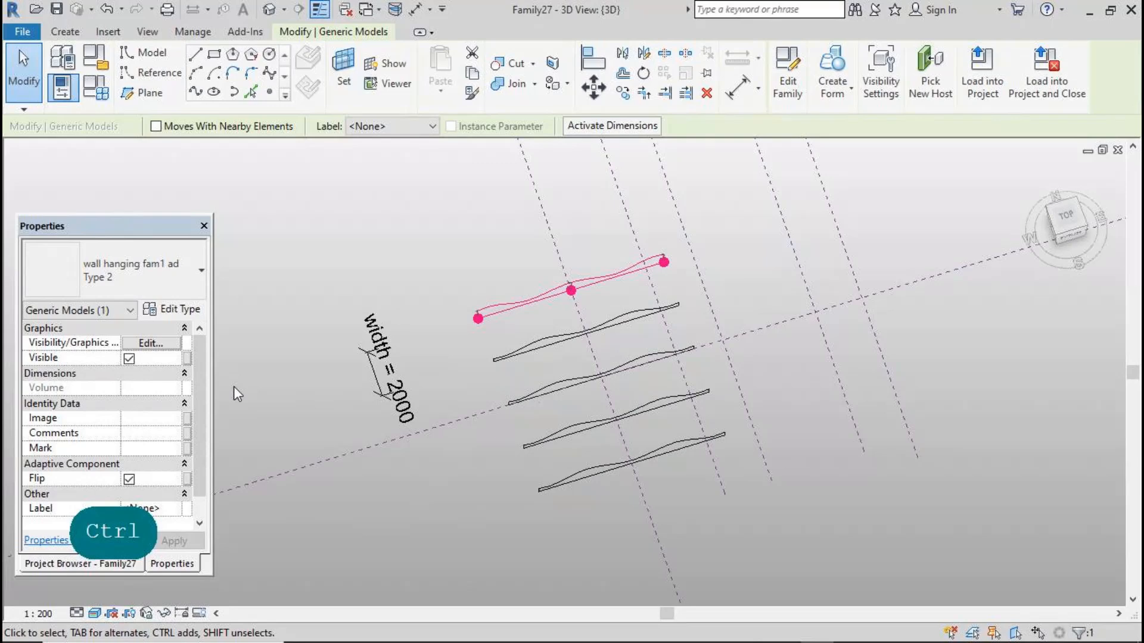
pyautogui.click(749, 626)
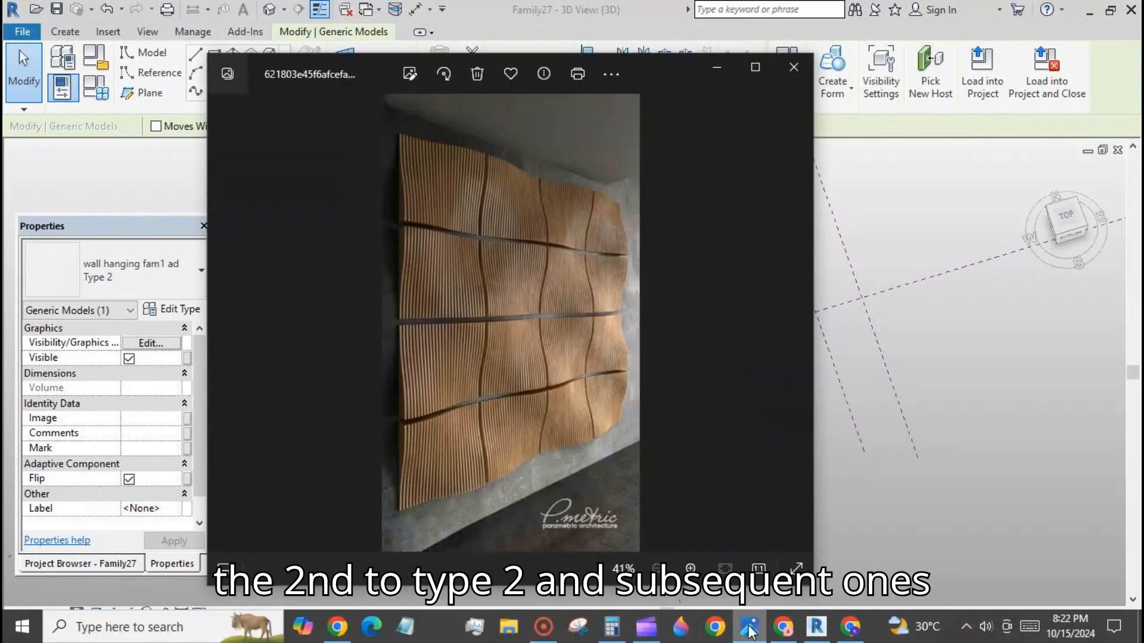
pyautogui.click(749, 628)
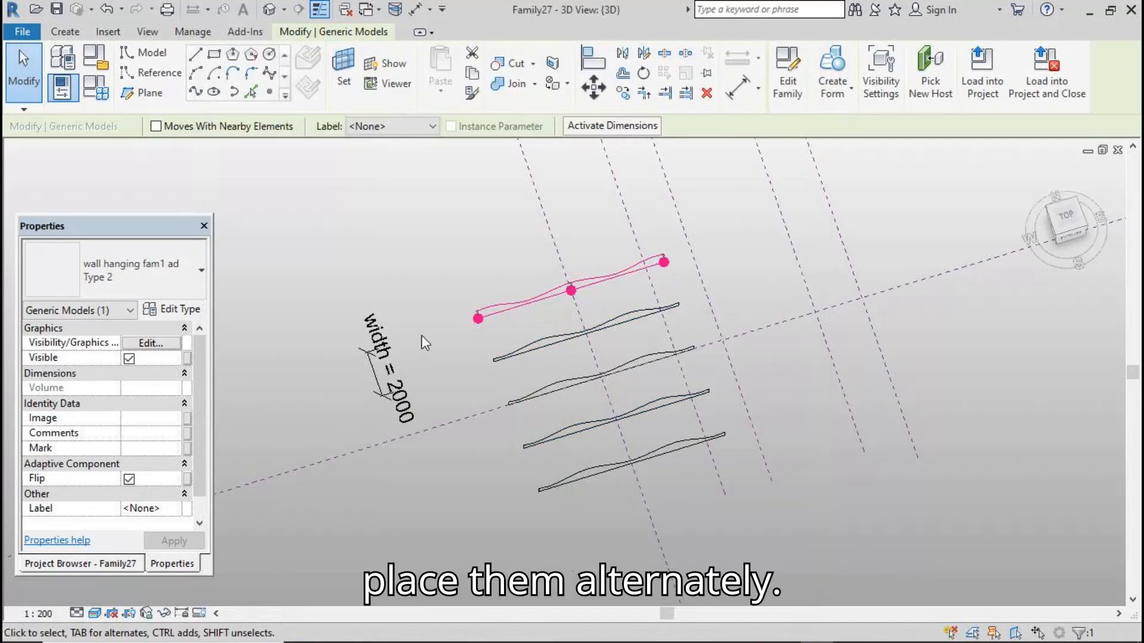
pyautogui.click(179, 289)
pyautogui.click(156, 352)
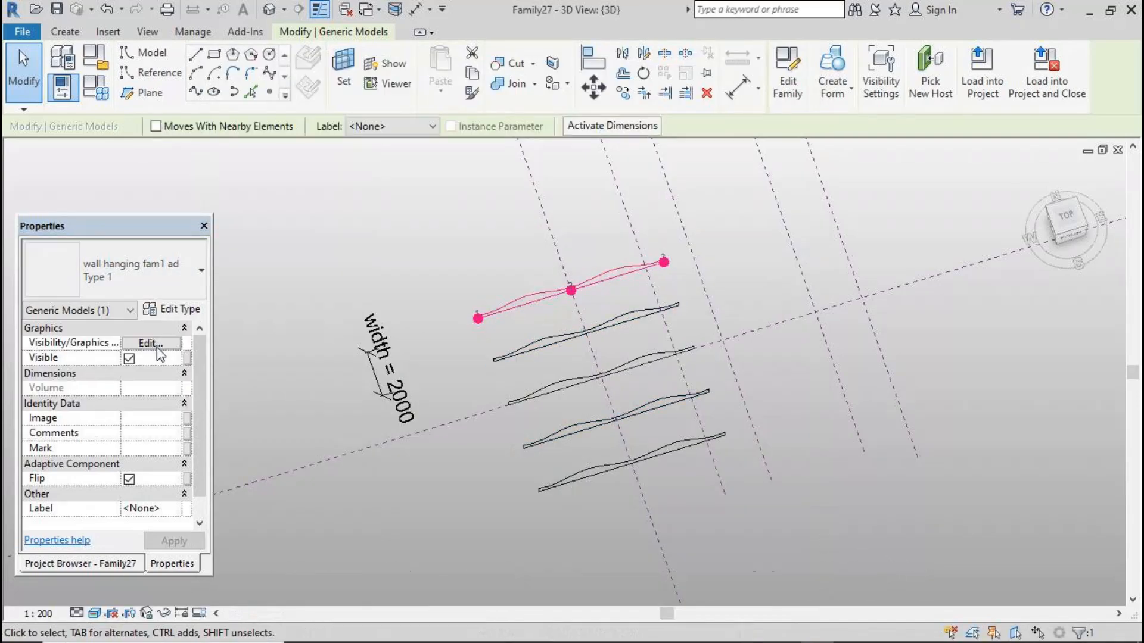
# Change the second wall hanging component to Type 2
pyautogui.click(517, 353)
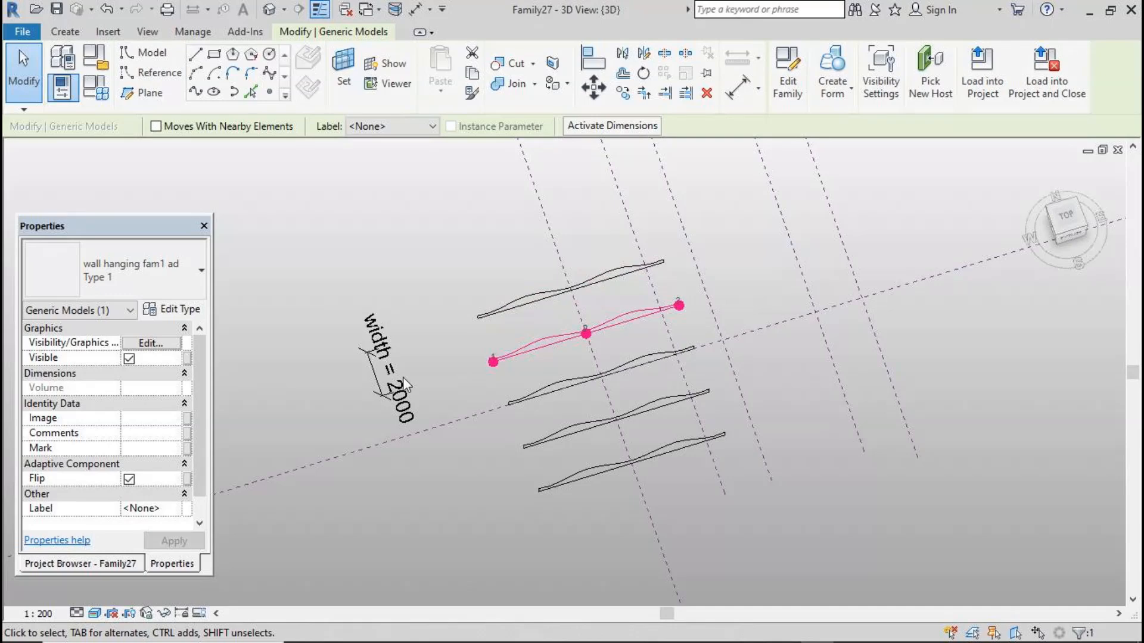
pyautogui.click(179, 286)
pyautogui.click(142, 371)
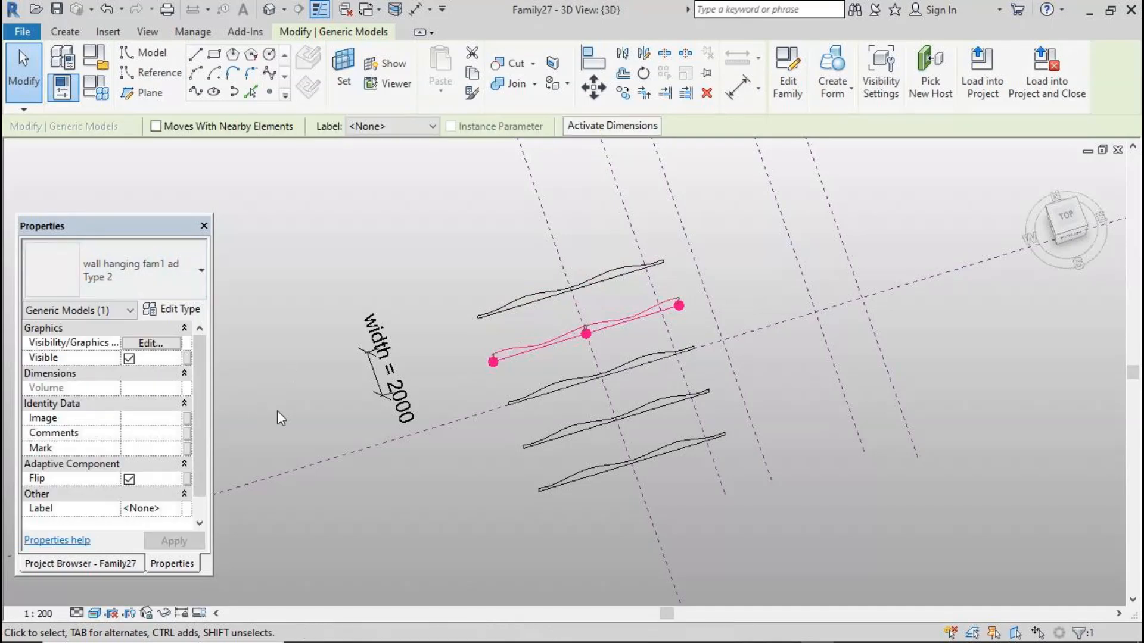
# Change the fourth wall hanging component to Type 2
pyautogui.click(540, 443)
pyautogui.click(155, 271)
pyautogui.click(149, 371)
pyautogui.click(474, 464)
# Select all five wall hanging components and create a form across them
pyautogui.click(483, 325)
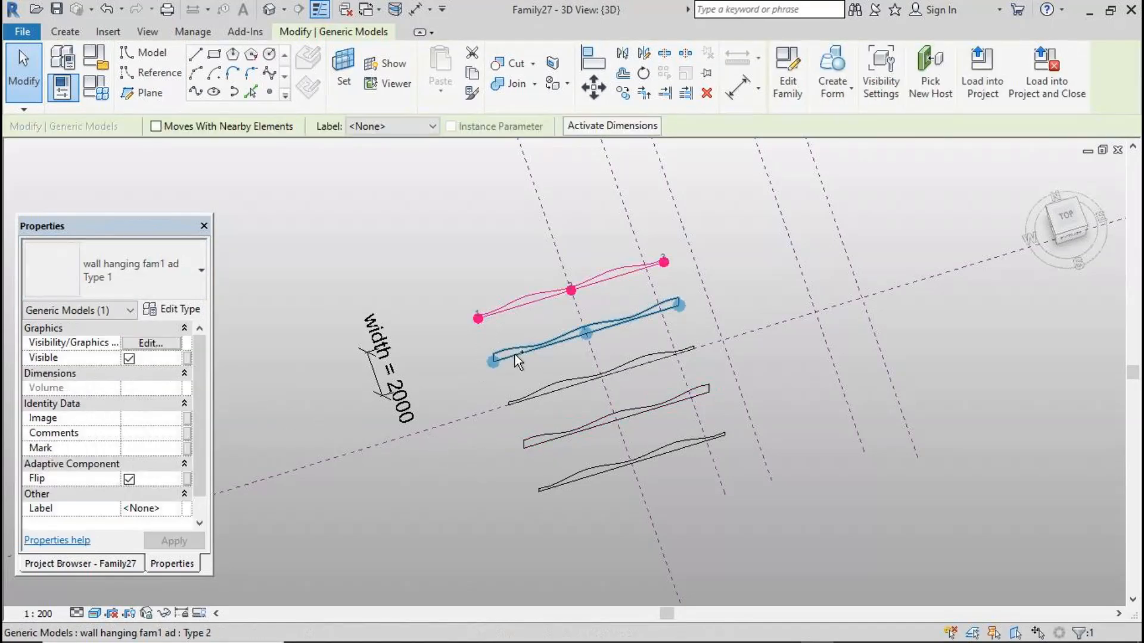
pyautogui.keyDown('ctrl'); pyautogui.click(516, 356); pyautogui.keyUp('ctrl')
pyautogui.keyDown('ctrl'); pyautogui.click(544, 391); pyautogui.keyUp('ctrl')
pyautogui.keyDown('ctrl'); pyautogui.click(574, 430); pyautogui.keyUp('ctrl')
pyautogui.keyDown('ctrl'); pyautogui.click(585, 472); pyautogui.keyUp('ctrl')
pyautogui.click(825, 59)
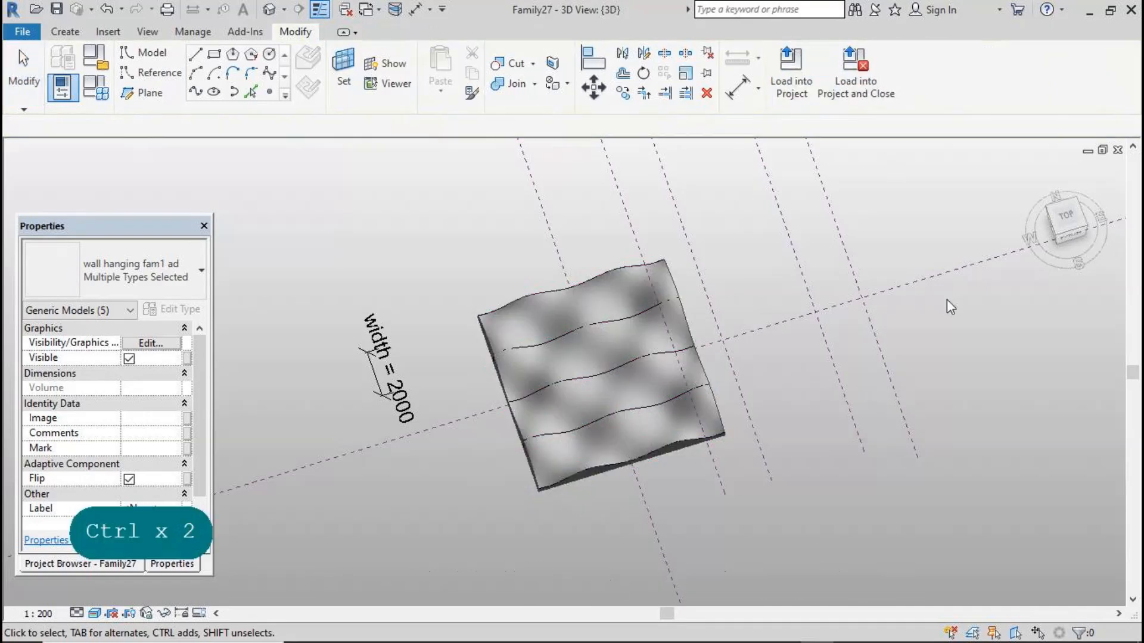
# Draw a thin rectangle about 200 by 8700 beside the wavy surface in the Level 1 plan
pyautogui.scroll(-2, 702, 355)
pyautogui.moveTo(900, 373)
pyautogui.keyDown('shift'); pyautogui.mouseDown(button='middle')
pyautogui.moveTo(850, 263)
pyautogui.moveTo(876, 271)
pyautogui.moveTo(866, 377)
pyautogui.moveTo(854, 396)
pyautogui.moveTo(841, 385)
pyautogui.mouseUp(button='middle'); pyautogui.keyUp('shift')
pyautogui.moveTo(649, 325)
pyautogui.keyDown('shift'); pyautogui.mouseDown(button='middle')
pyautogui.moveTo(509, 463)
pyautogui.moveTo(513, 442)
pyautogui.moveTo(528, 445)
pyautogui.mouseUp(button='middle'); pyautogui.keyUp('shift')
pyautogui.scroll(2, 451, 491)
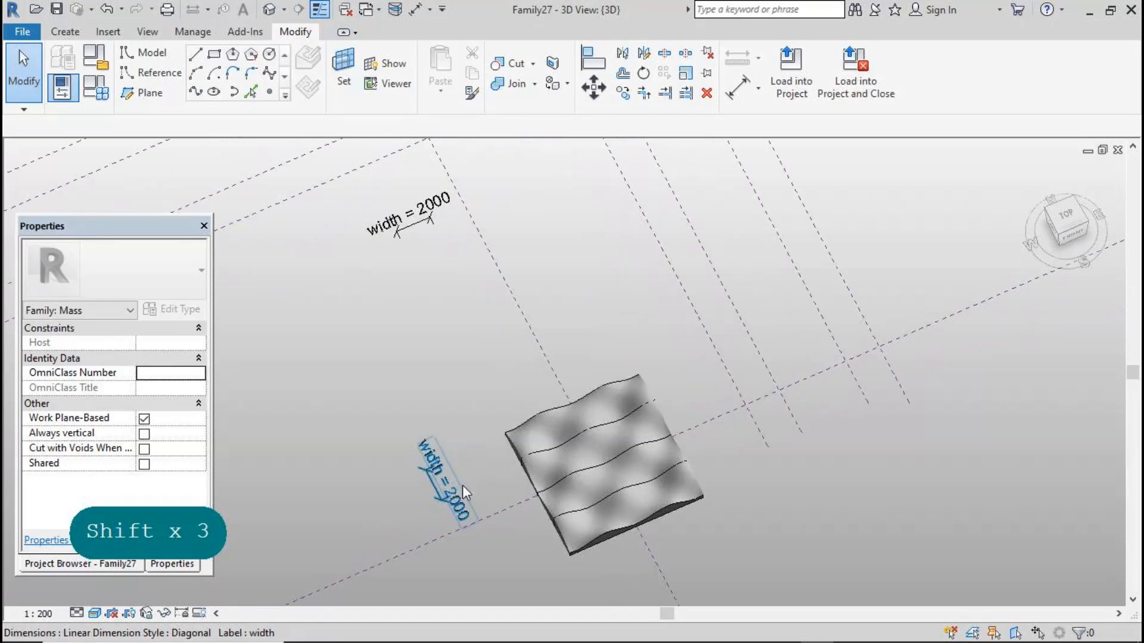
pyautogui.scroll(3, 454, 488)
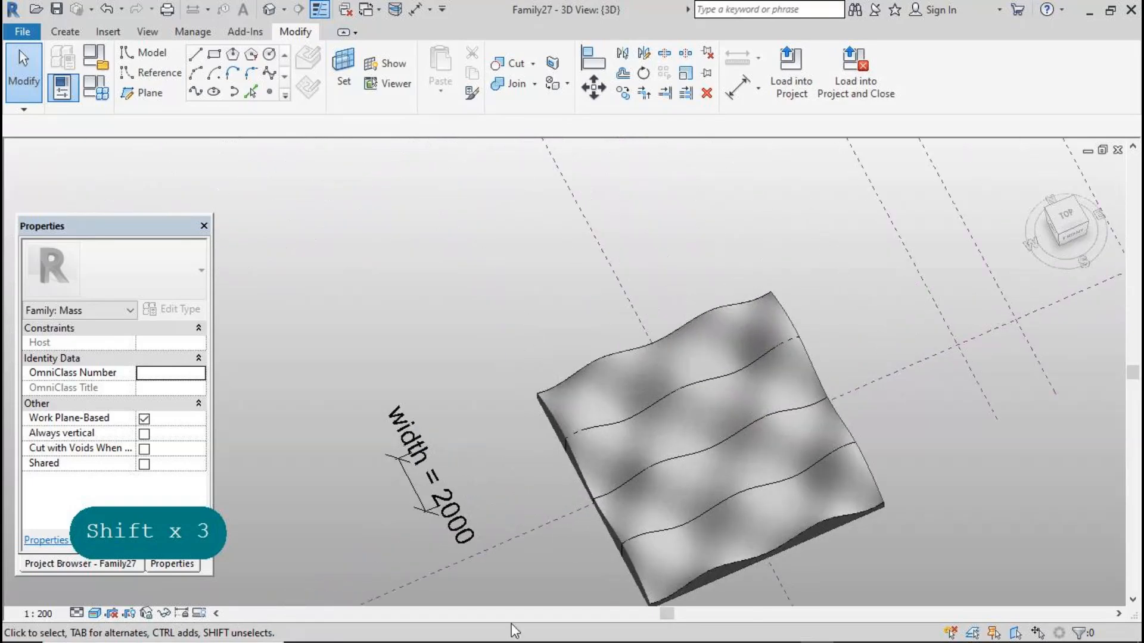
pyautogui.click(214, 54)
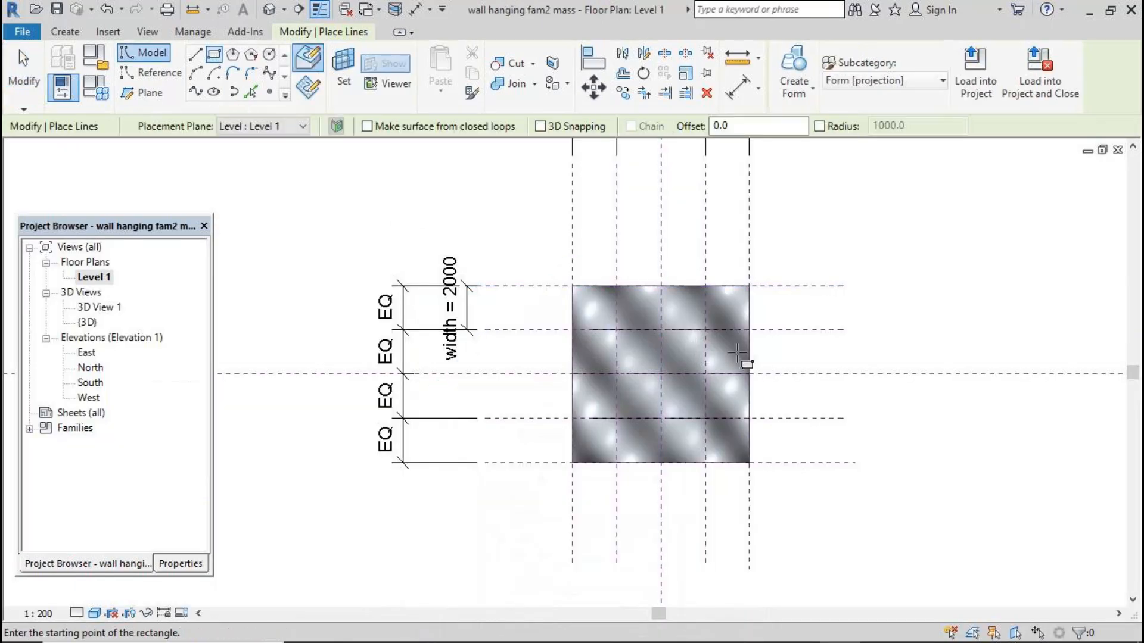
pyautogui.click(839, 279)
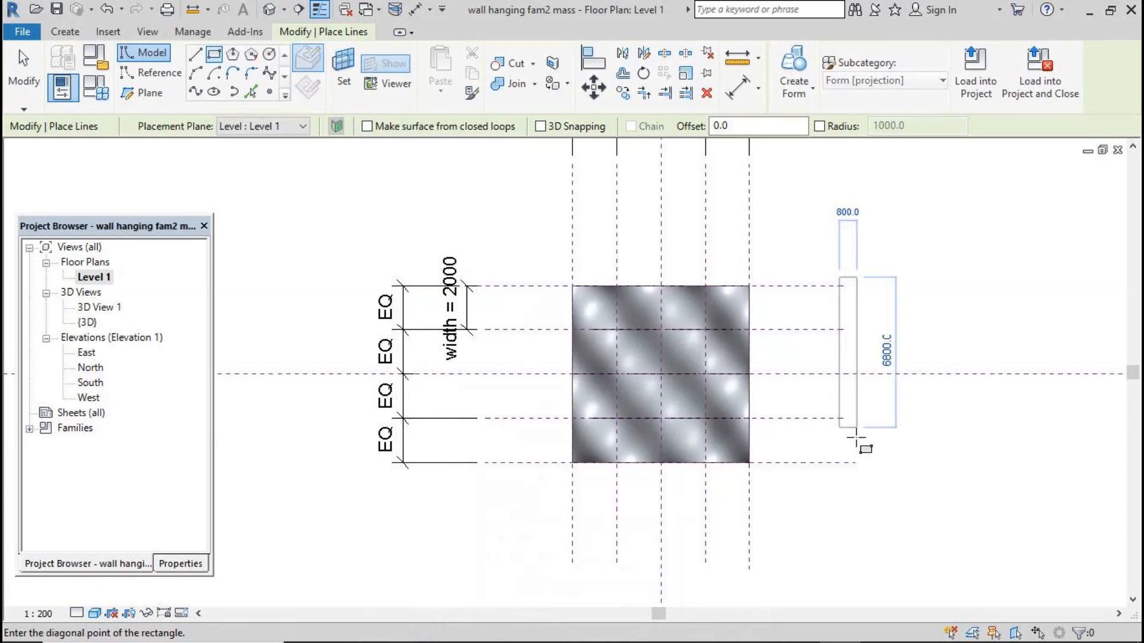
pyautogui.click(842, 469)
# Select the rectangle's lines and create a solid form from them
pyautogui.press('Escape')
pyautogui.press('Escape')
pyautogui.press('Tab')
pyautogui.click(843, 308)
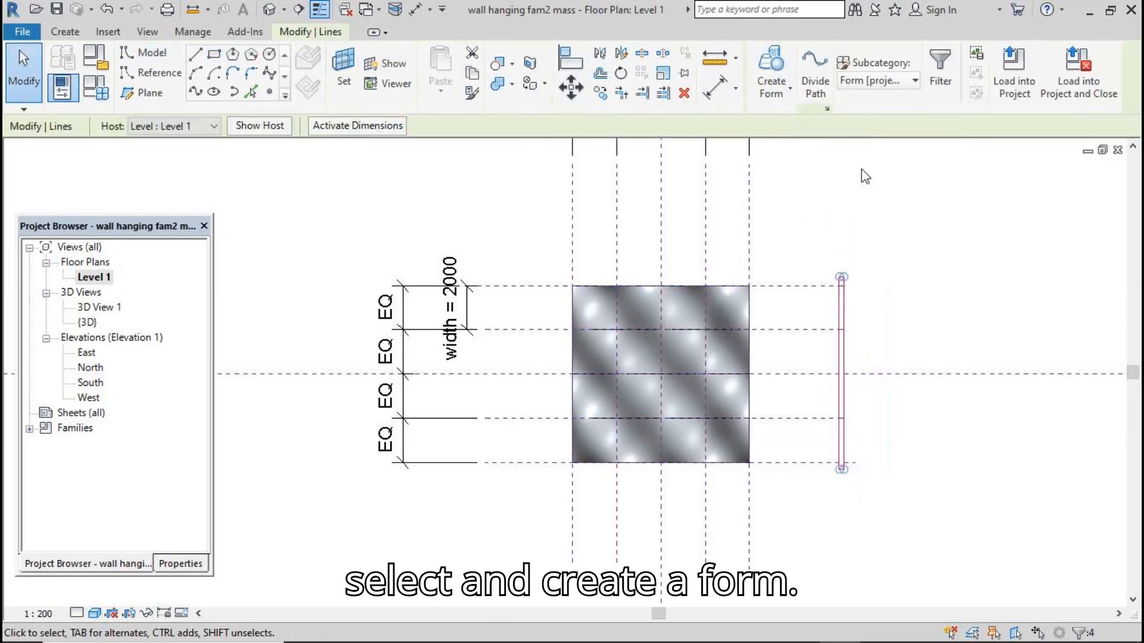
pyautogui.click(771, 71)
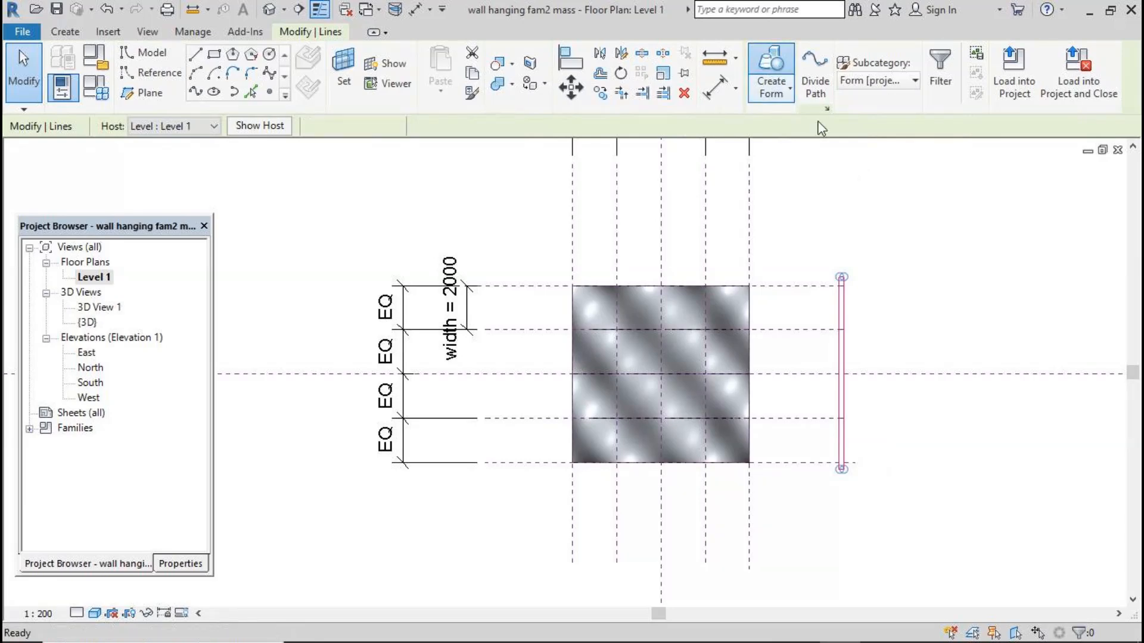
pyautogui.click(875, 182)
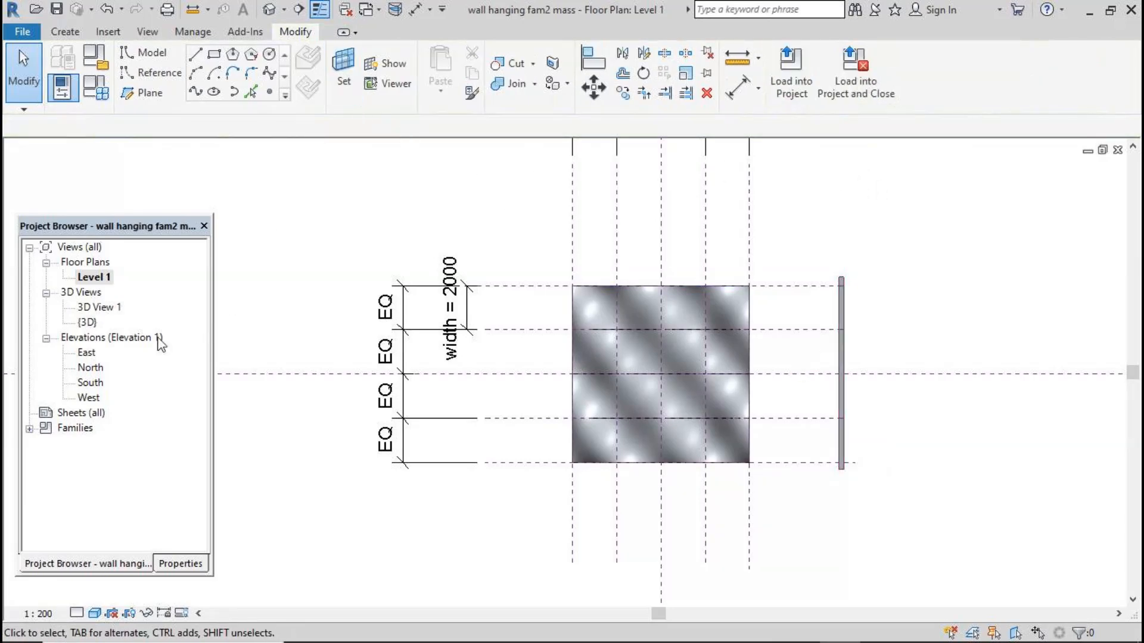
# Select the thin form's top face in the 3D view and drag it down to lower its height
pyautogui.doubleClick(90, 384)
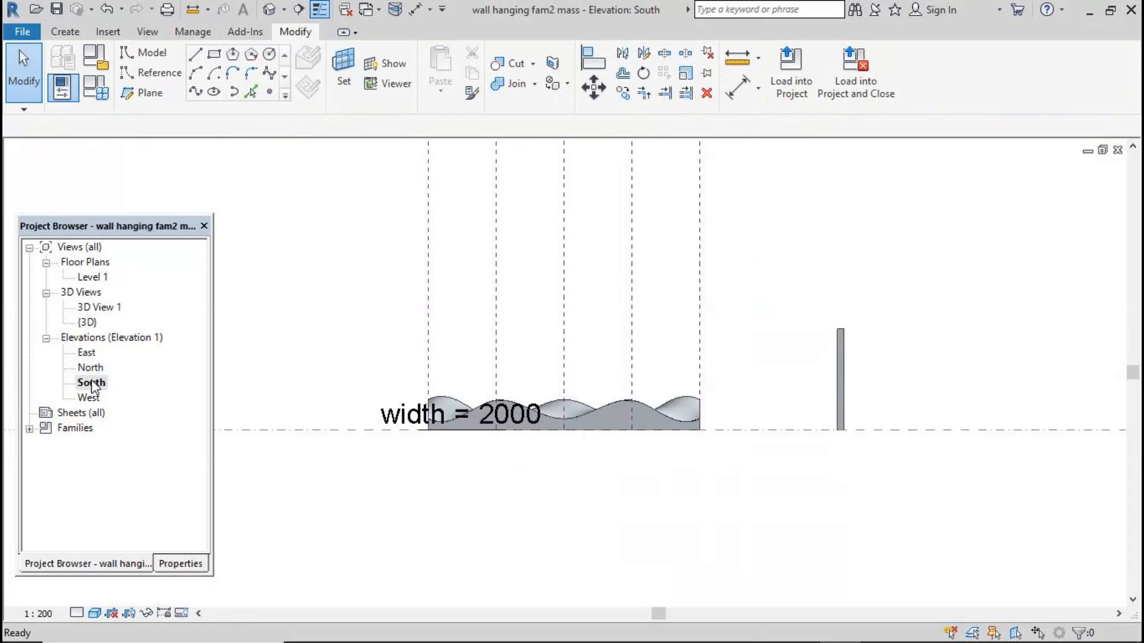
pyautogui.click(269, 10)
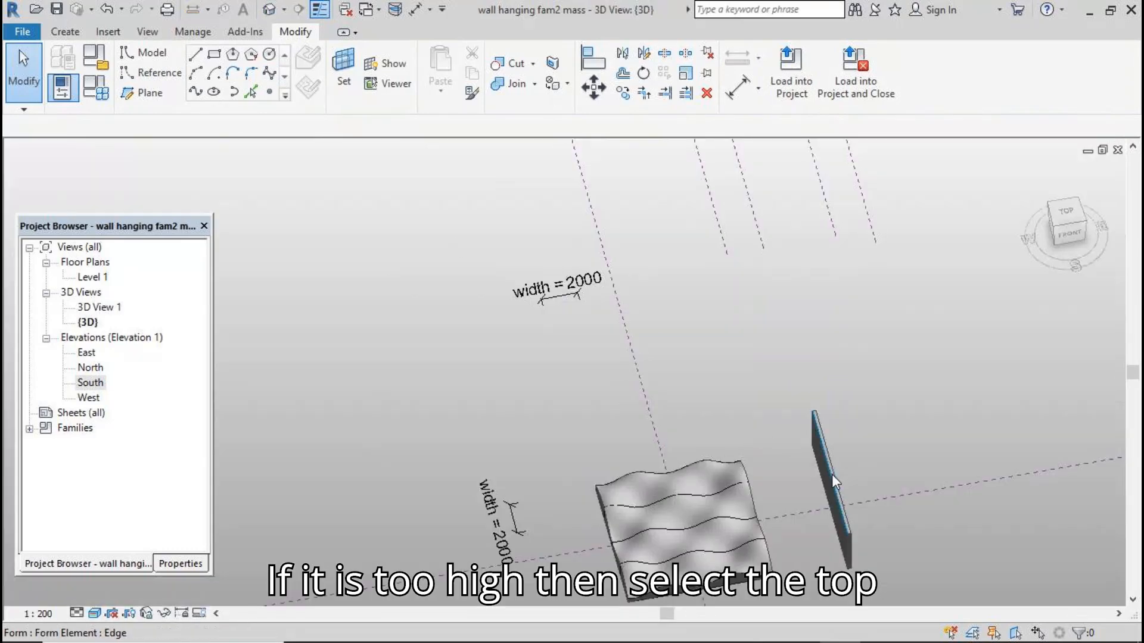
pyautogui.press('Tab')
pyautogui.press('Tab')
pyautogui.press('Tab')
pyautogui.press('Tab')
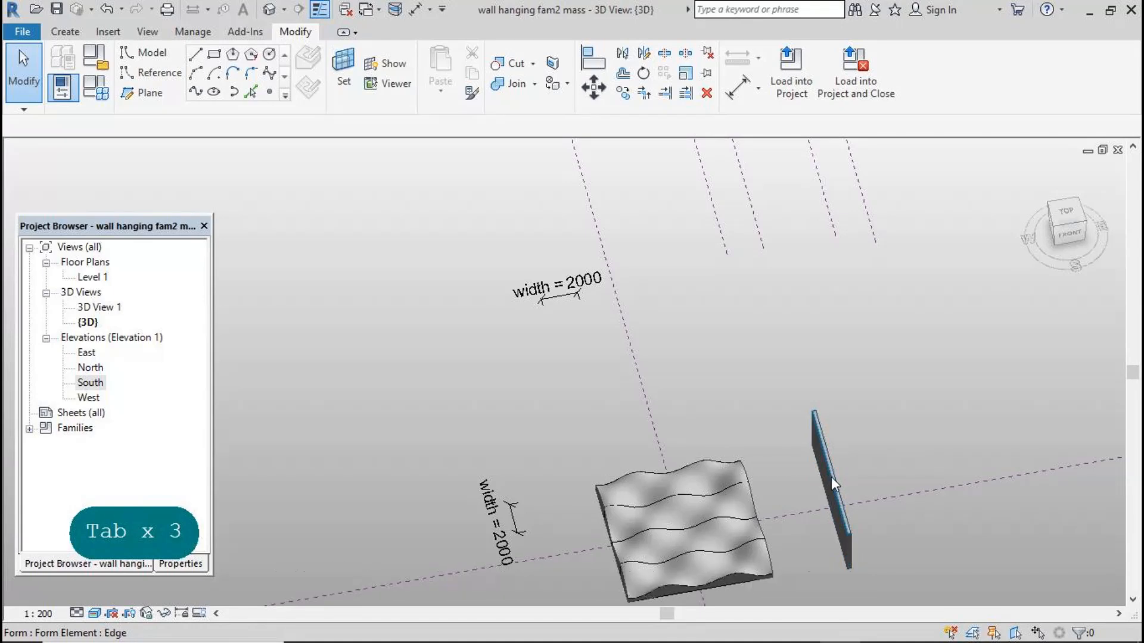
pyautogui.press('Tab')
pyautogui.click(834, 477)
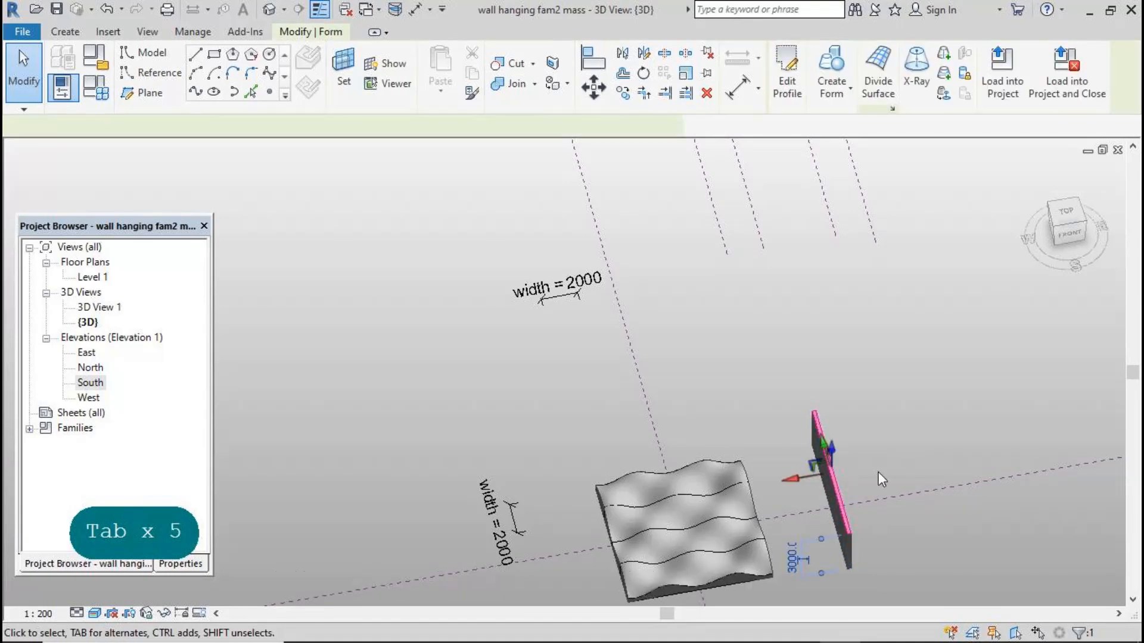
pyautogui.moveTo(832, 454); pyautogui.dragTo(830, 473)
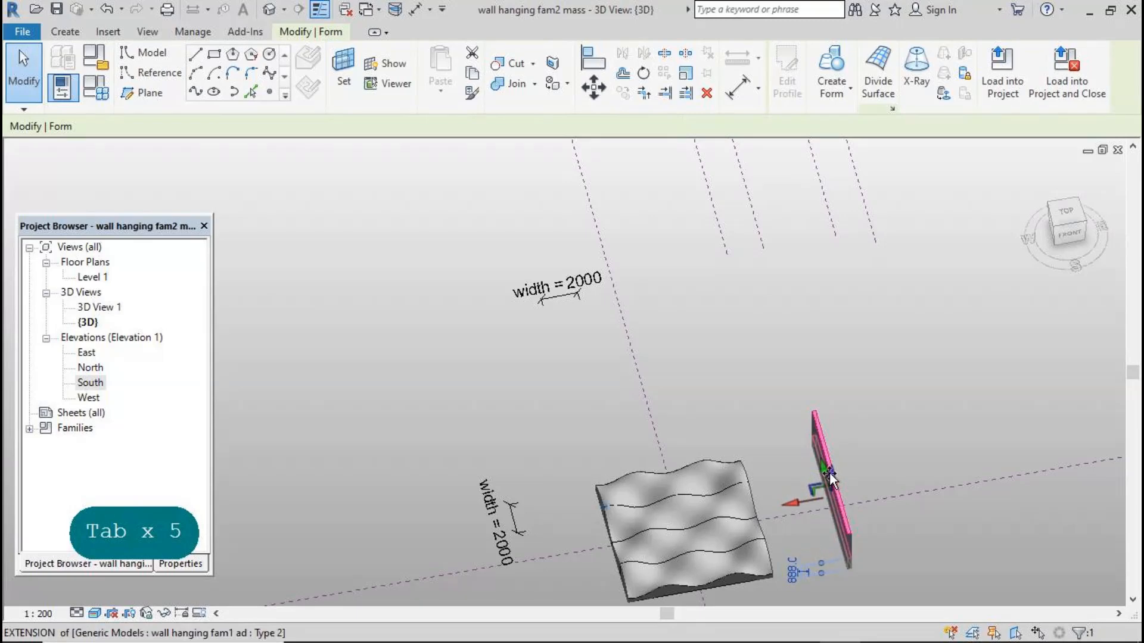
pyautogui.click(877, 462)
# Select the thin form in the Level 1 plan and set its Solid/Void property to Void
pyautogui.keyDown('shift'); pyautogui.moveTo(949, 449); pyautogui.dragTo(927, 334, button='middle'); pyautogui.keyUp('shift')
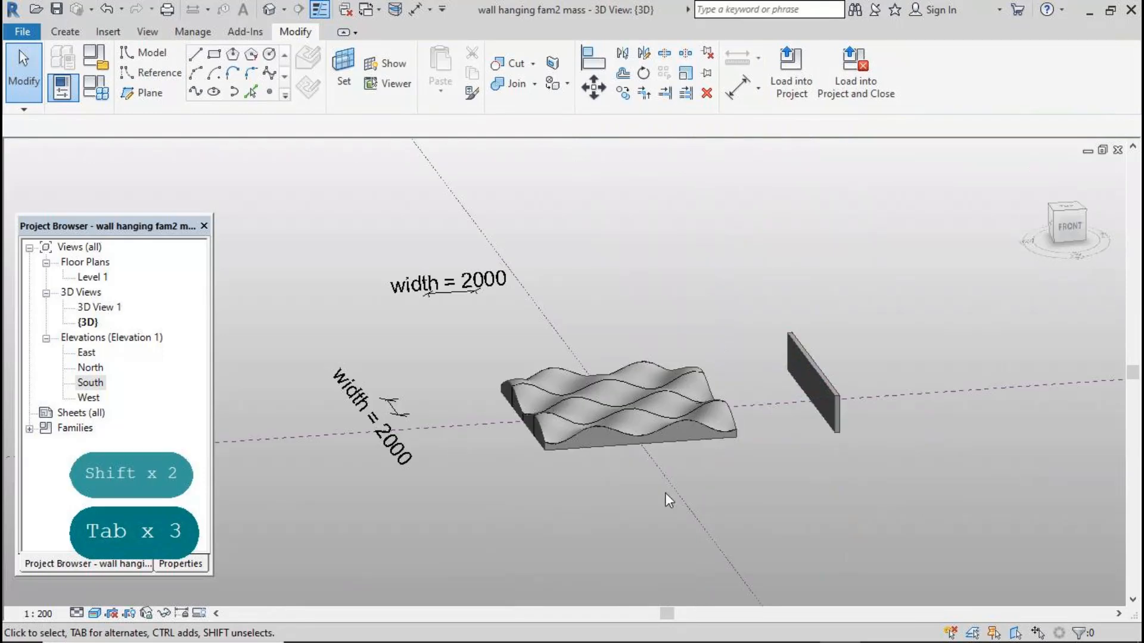
pyautogui.doubleClick(91, 278)
pyautogui.moveTo(820, 245); pyautogui.dragTo(864, 494)
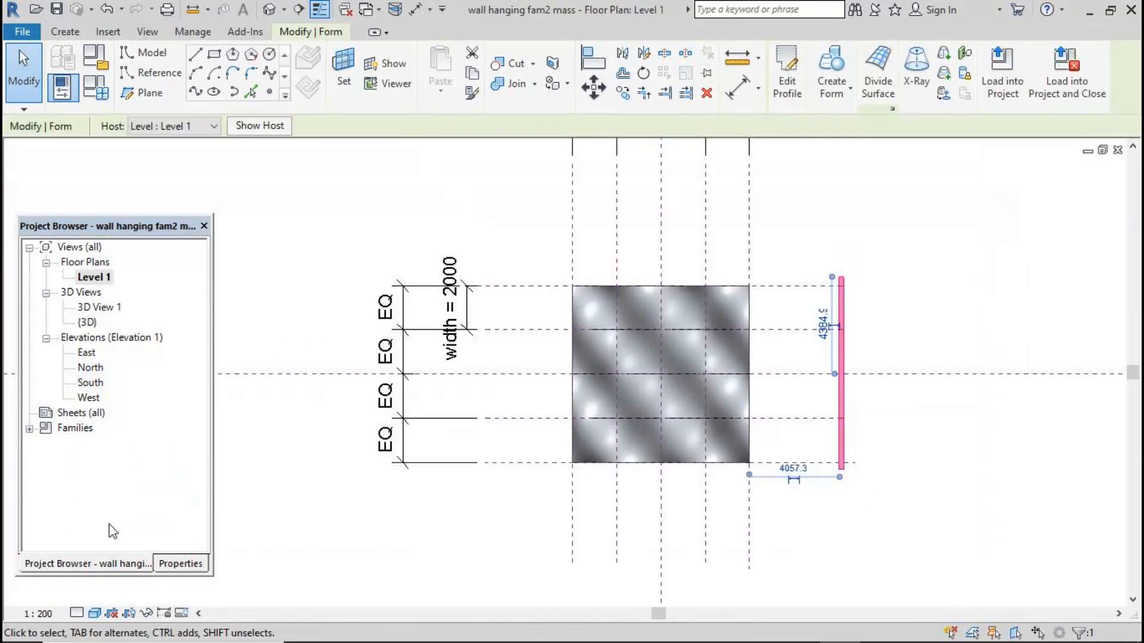
pyautogui.click(182, 564)
pyautogui.click(194, 439)
pyautogui.click(152, 460)
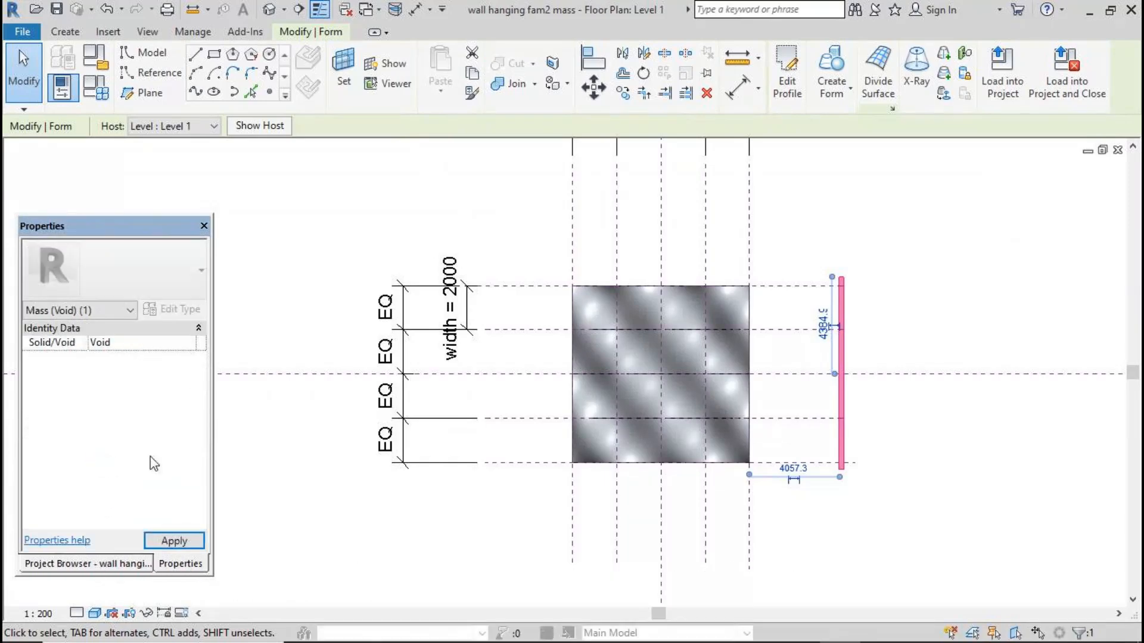
# Copy the void onto the three inner vertical reference planes crossing the wavy surface
pyautogui.click(623, 93)
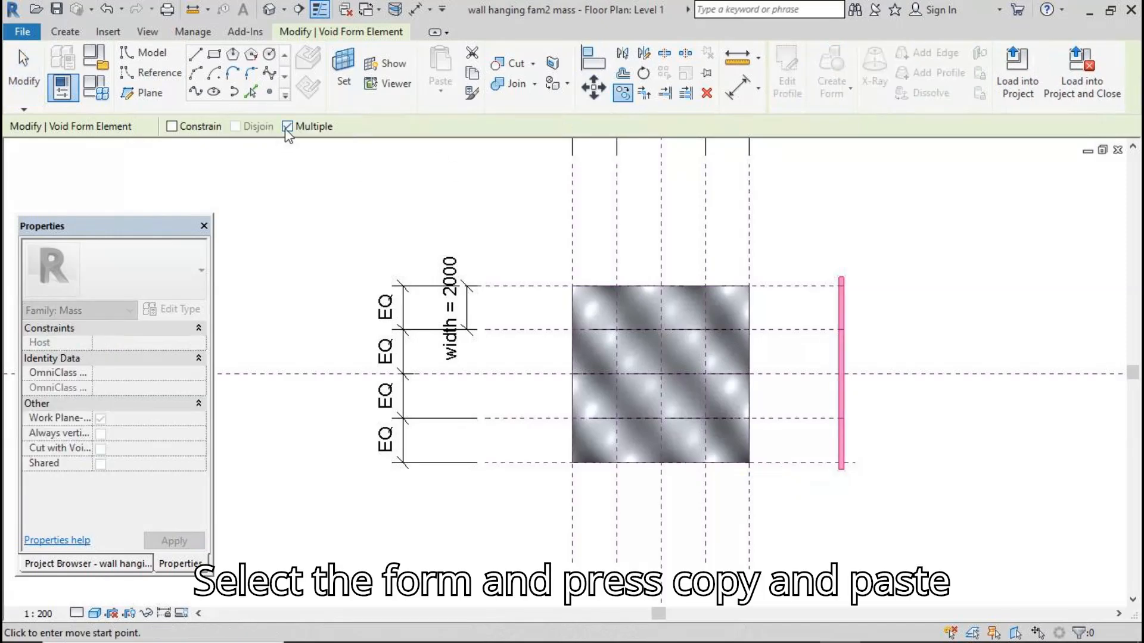
pyautogui.click(842, 277)
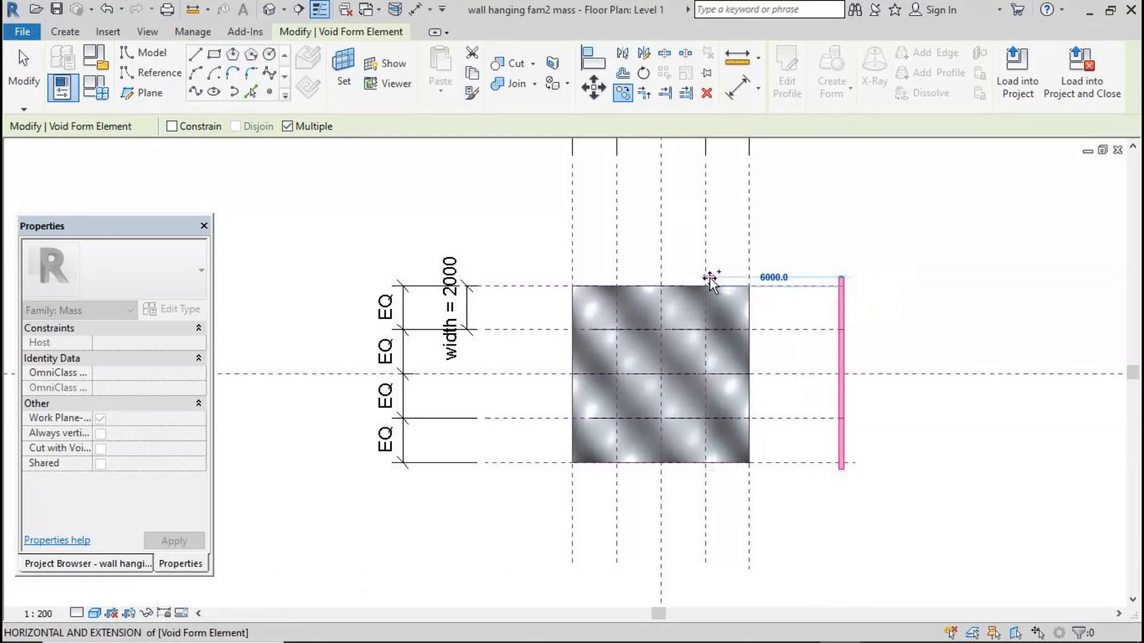
pyautogui.click(706, 278)
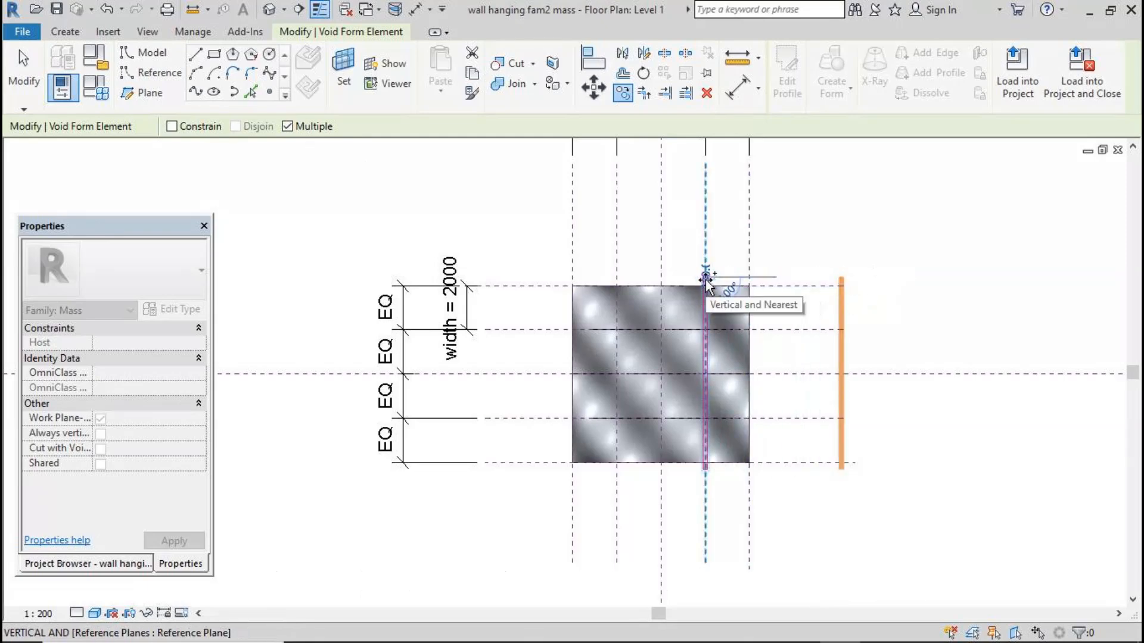
pyautogui.click(662, 278)
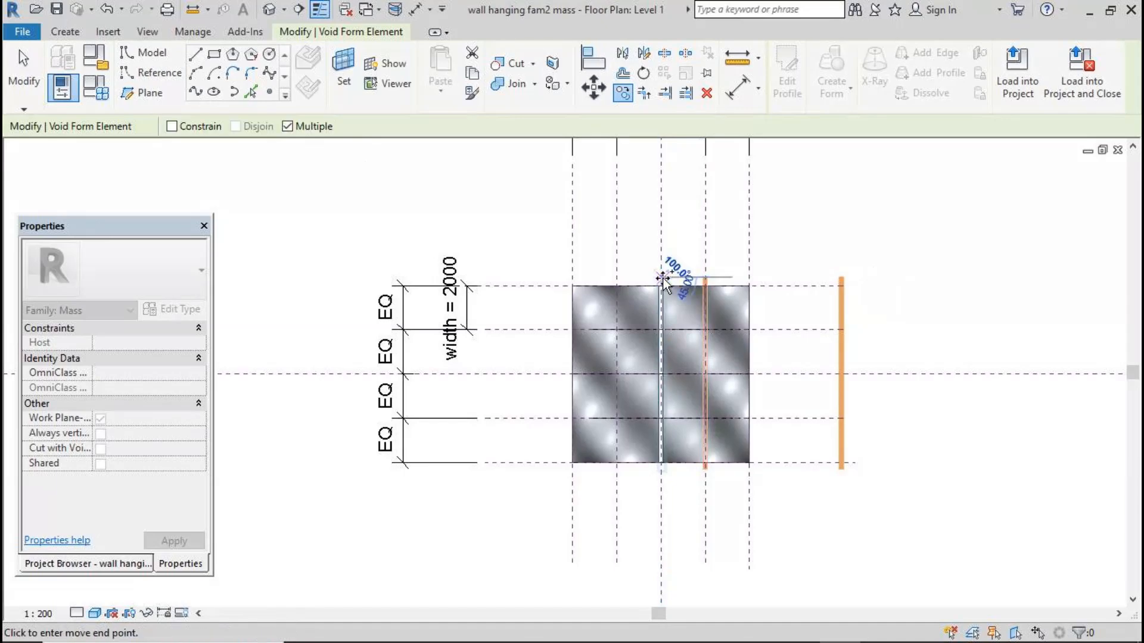
pyautogui.click(617, 277)
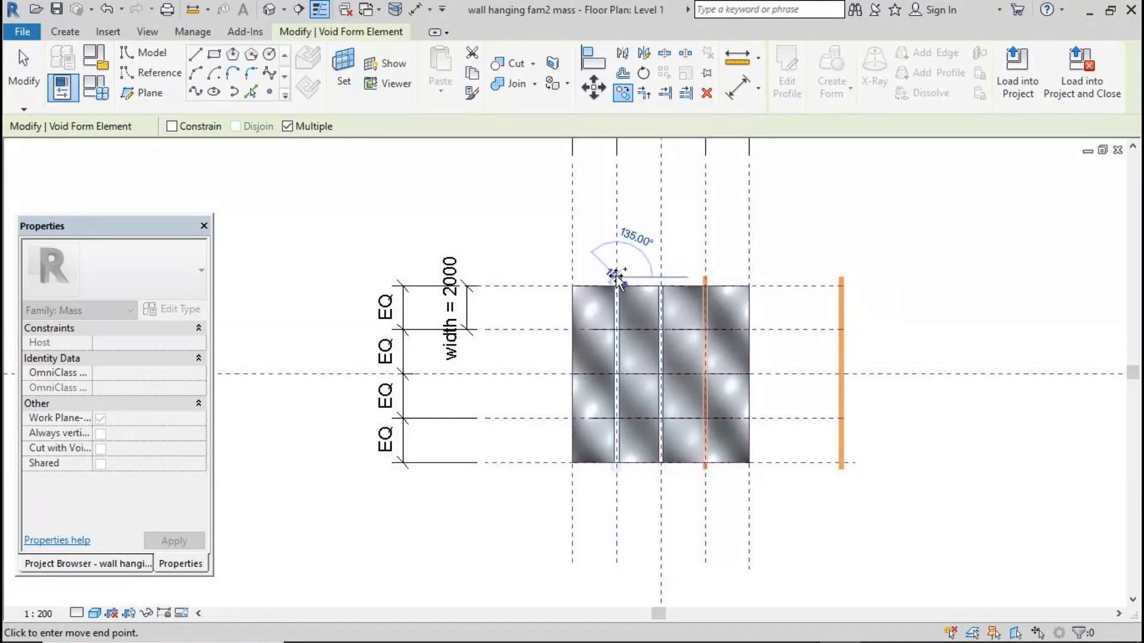
pyautogui.click(39, 80)
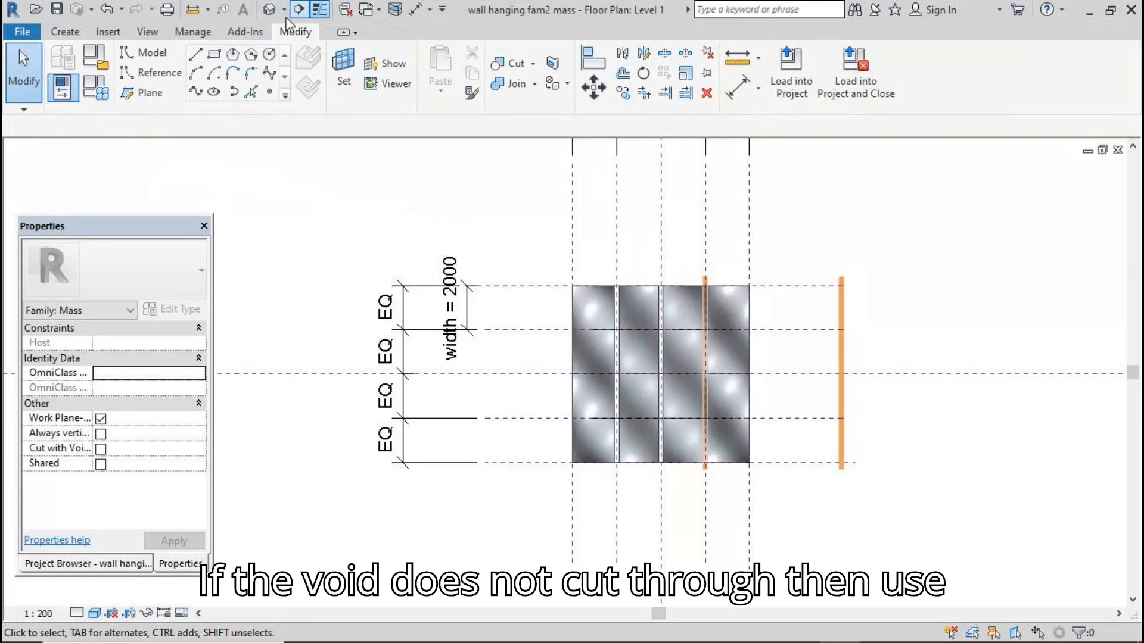
# Cut the wavy form with a void copy in the 3D view
pyautogui.click(269, 10)
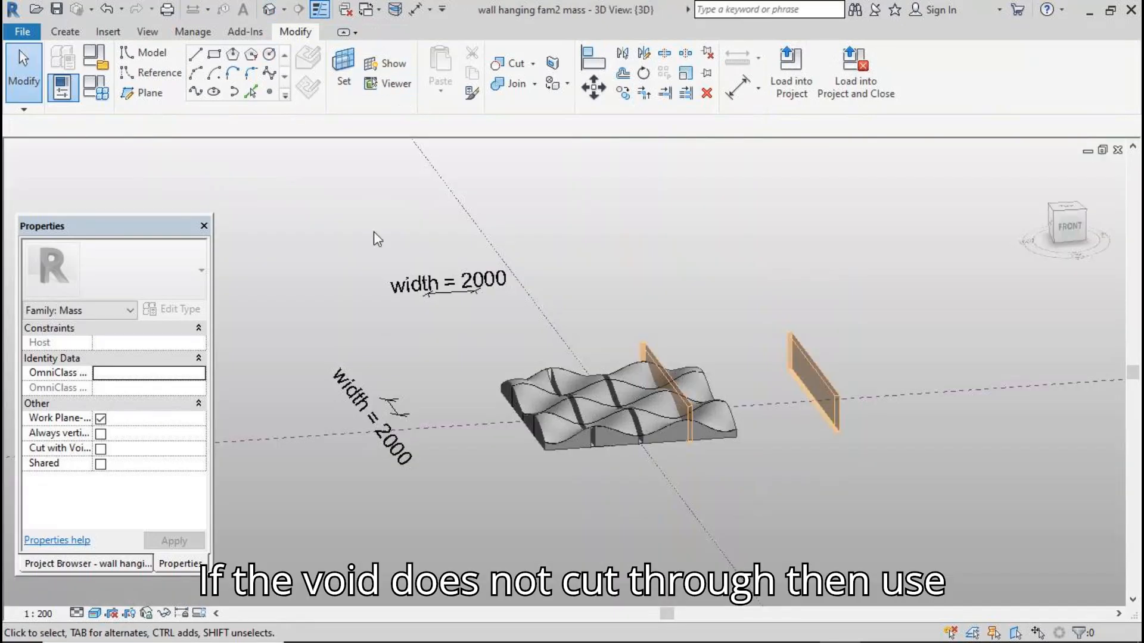
pyautogui.click(523, 64)
pyautogui.click(670, 363)
pyautogui.click(705, 379)
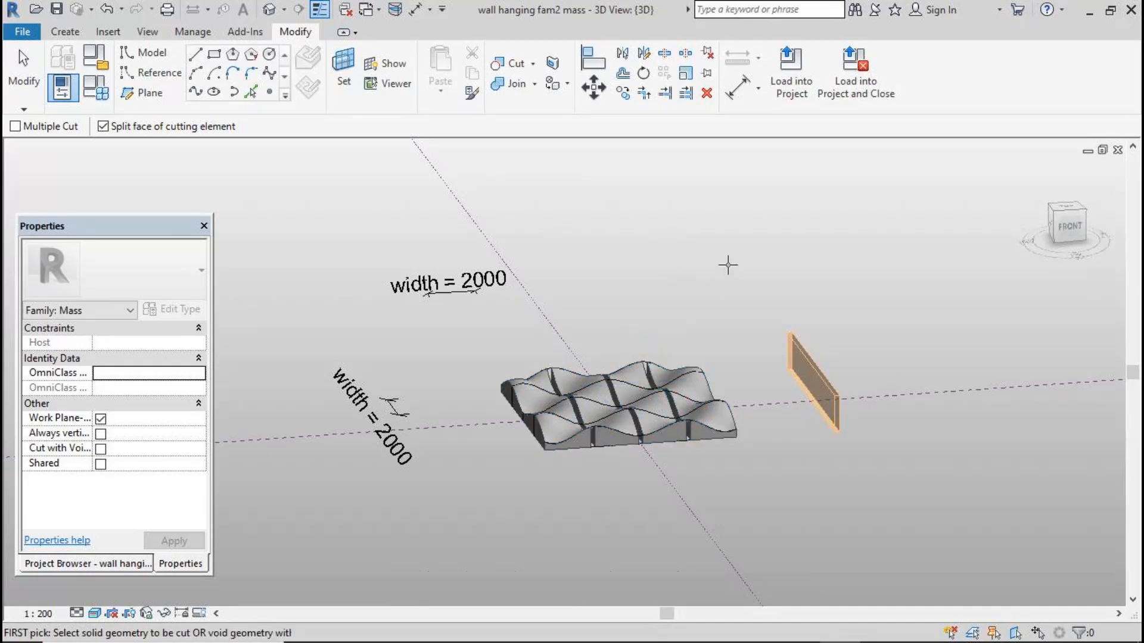
pyautogui.press('Escape')
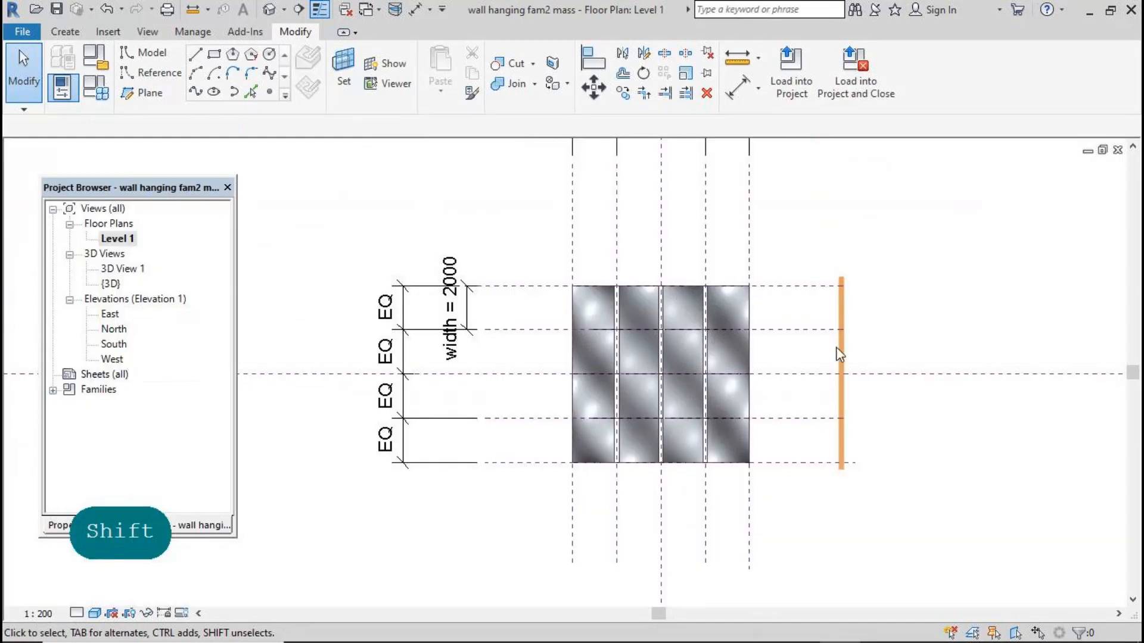
# Rotate the vertical void beside the surface by 90 degrees in the Level 1 plan
pyautogui.moveTo(813, 240); pyautogui.dragTo(858, 511)
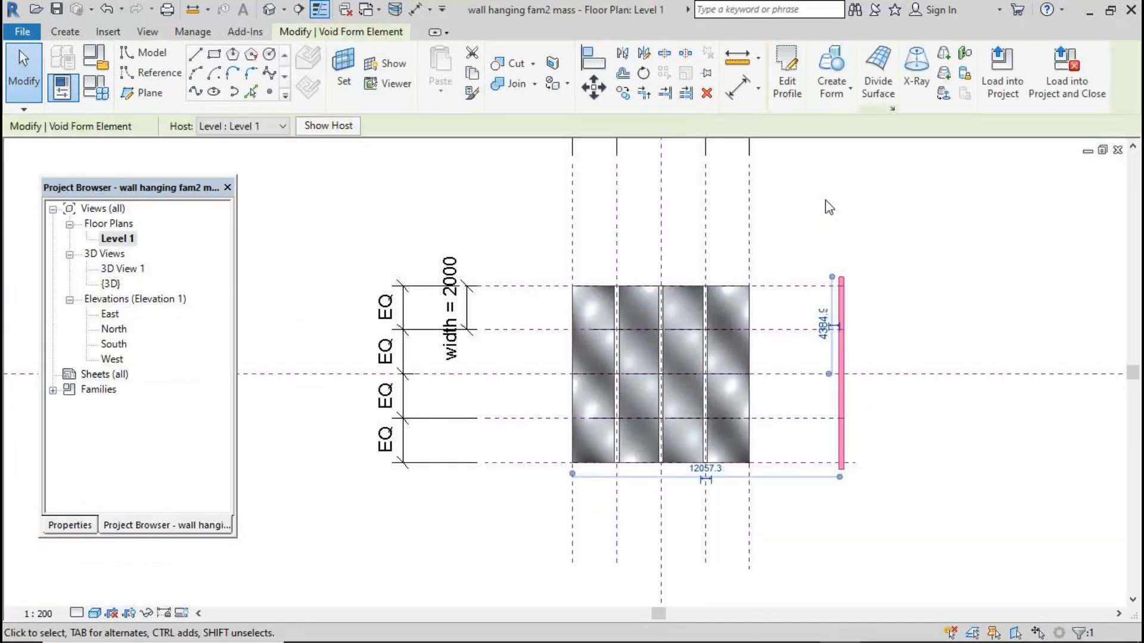
pyautogui.click(643, 73)
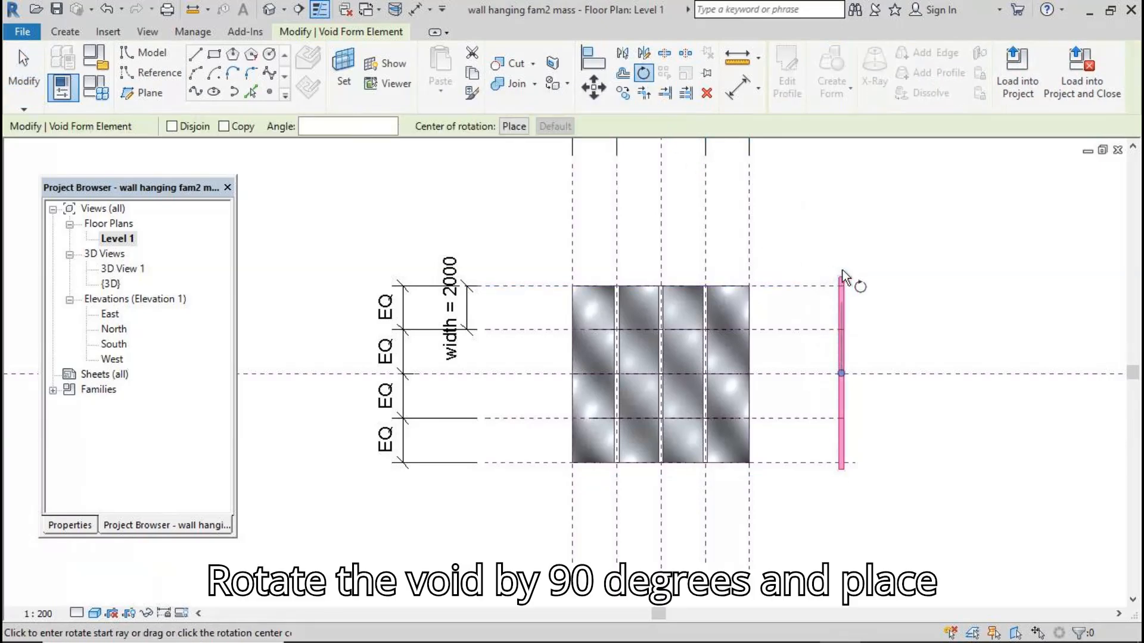
pyautogui.click(846, 236)
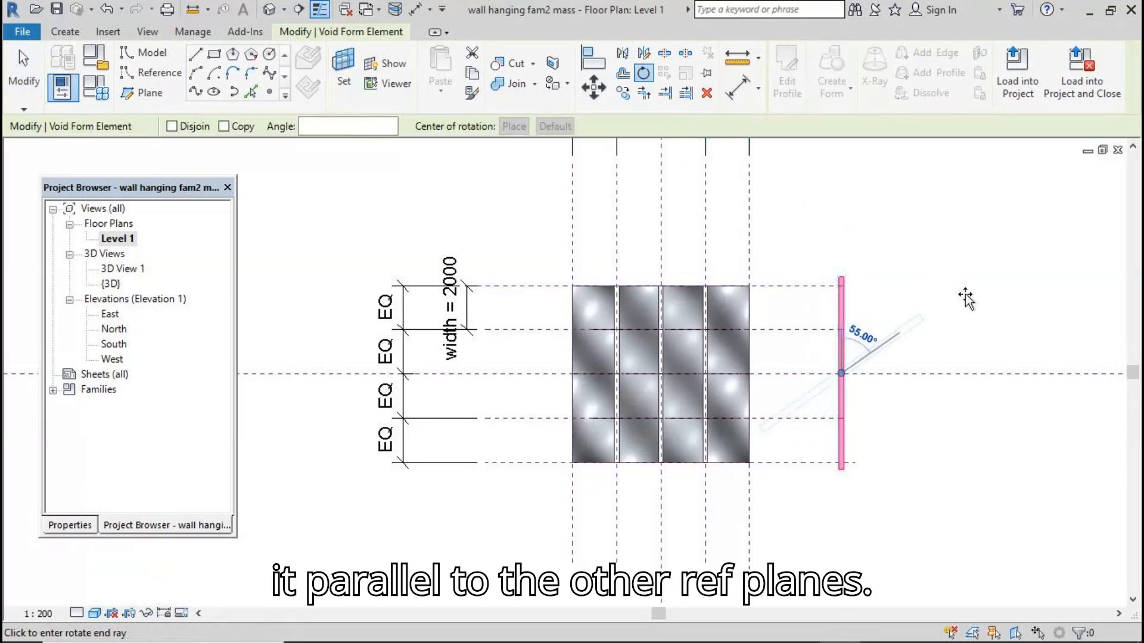
pyautogui.click(1017, 376)
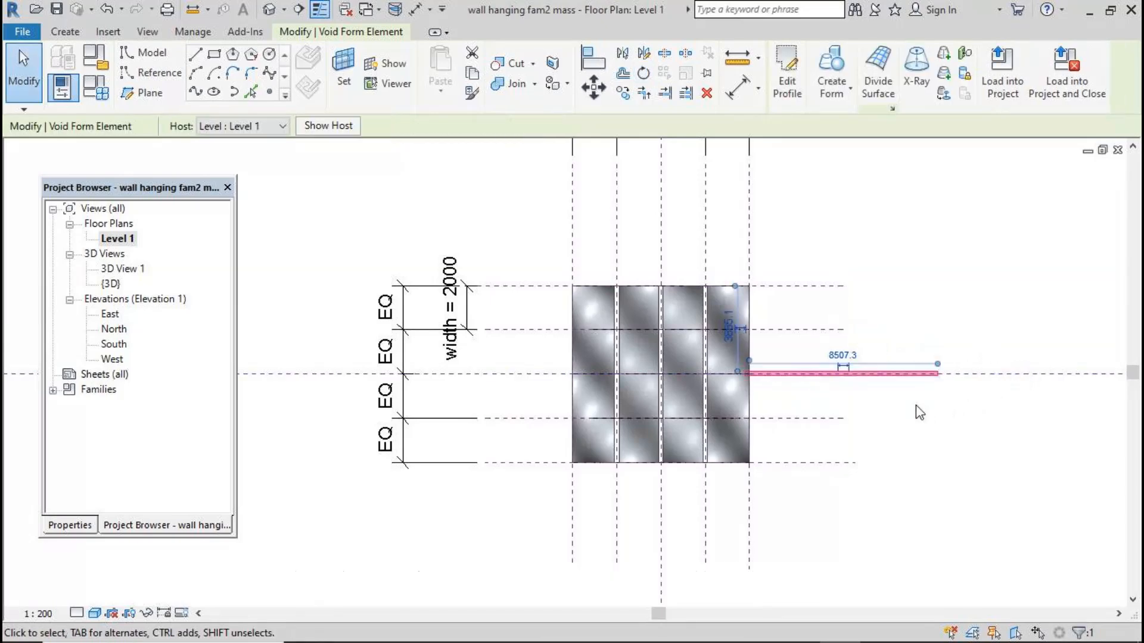
# Move the rotated void so it lies horizontally just above the wavy surface
pyautogui.moveTo(875, 374); pyautogui.dragTo(696, 218)
pyautogui.click(766, 256)
pyautogui.moveTo(546, 197); pyautogui.dragTo(721, 226)
pyautogui.moveTo(547, 189); pyautogui.dragTo(797, 246)
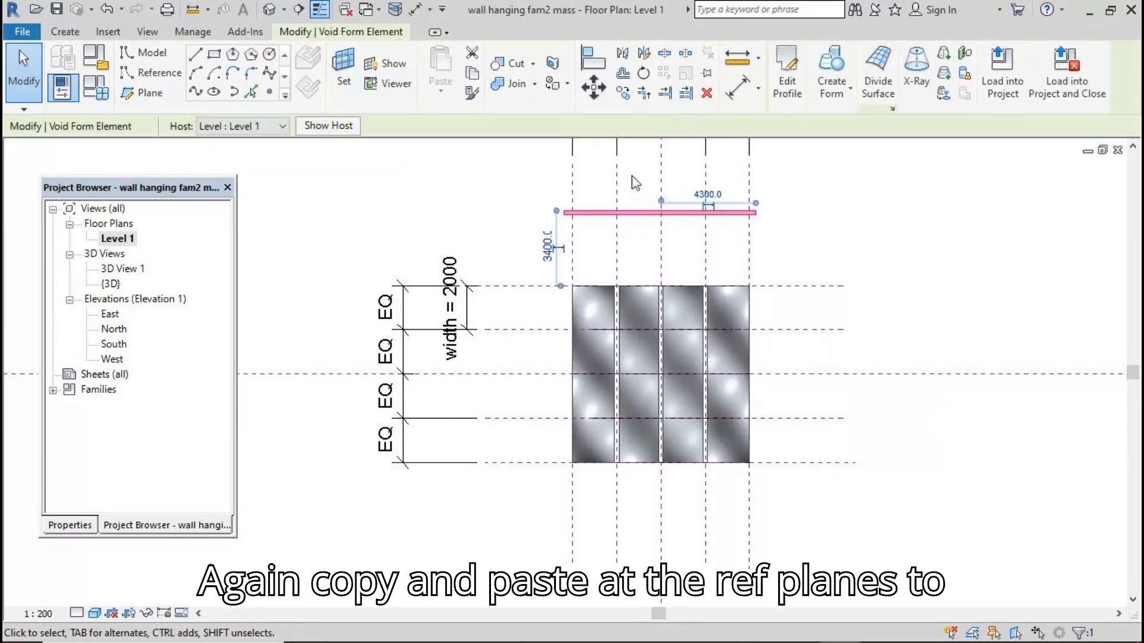
# Copy the horizontal void onto the inner horizontal reference planes crossing the wavy surface
pyautogui.click(622, 93)
pyautogui.click(288, 127)
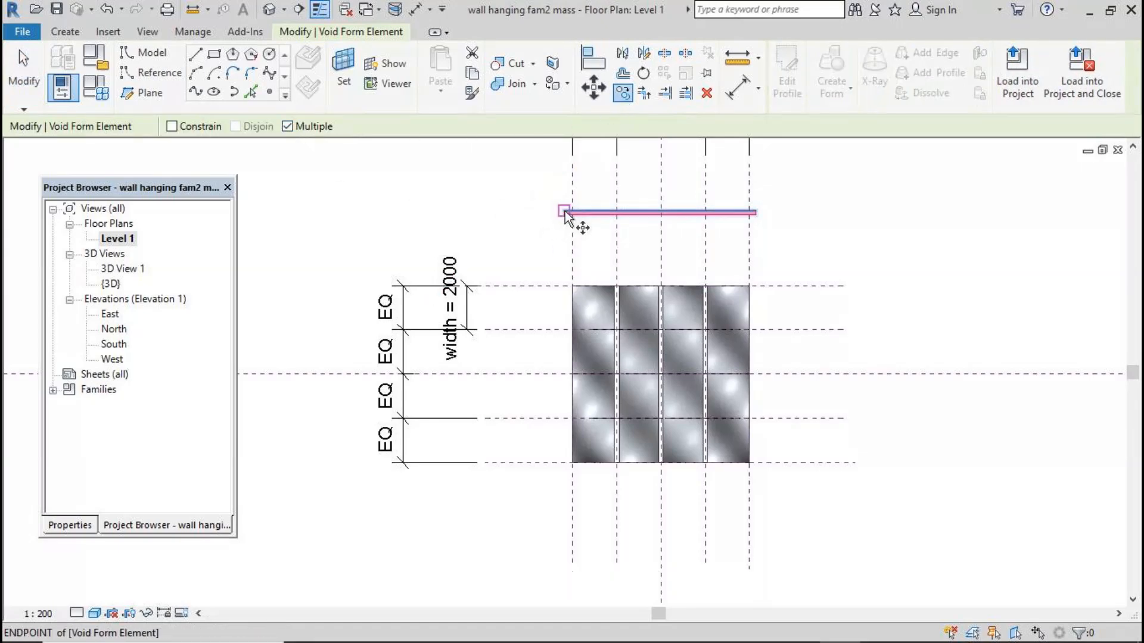
pyautogui.click(564, 213)
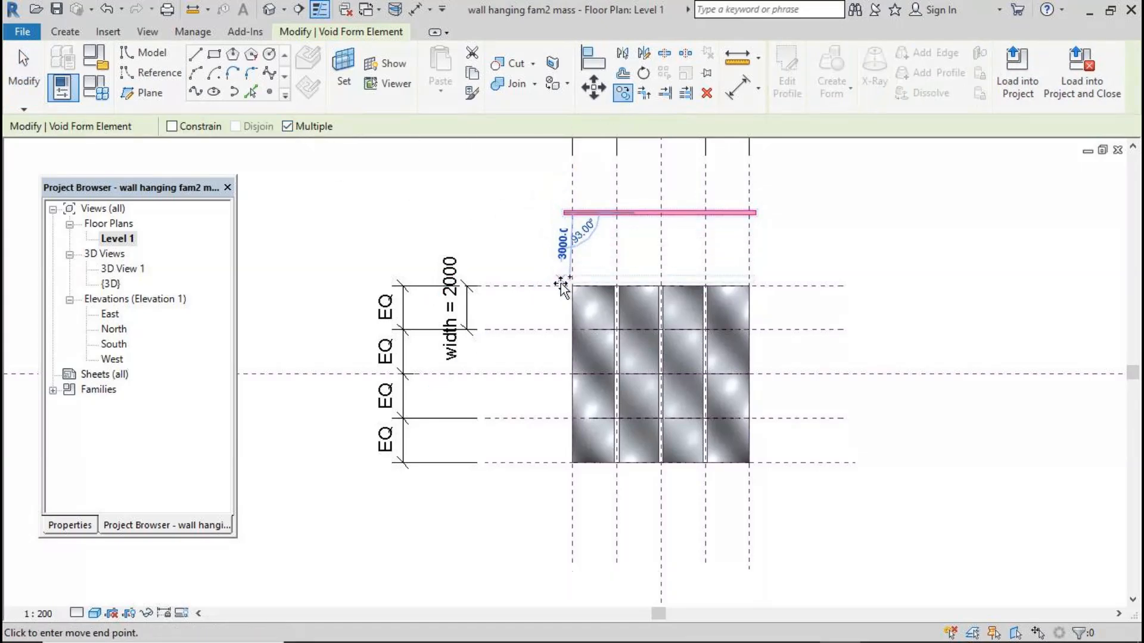
pyautogui.click(561, 329)
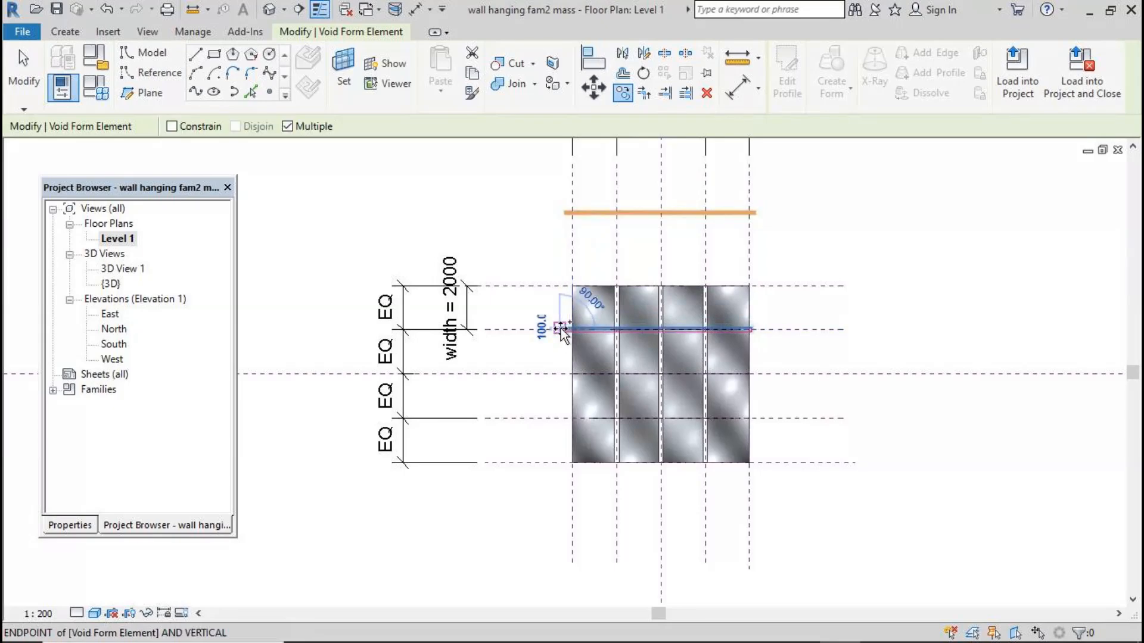
pyautogui.click(564, 375)
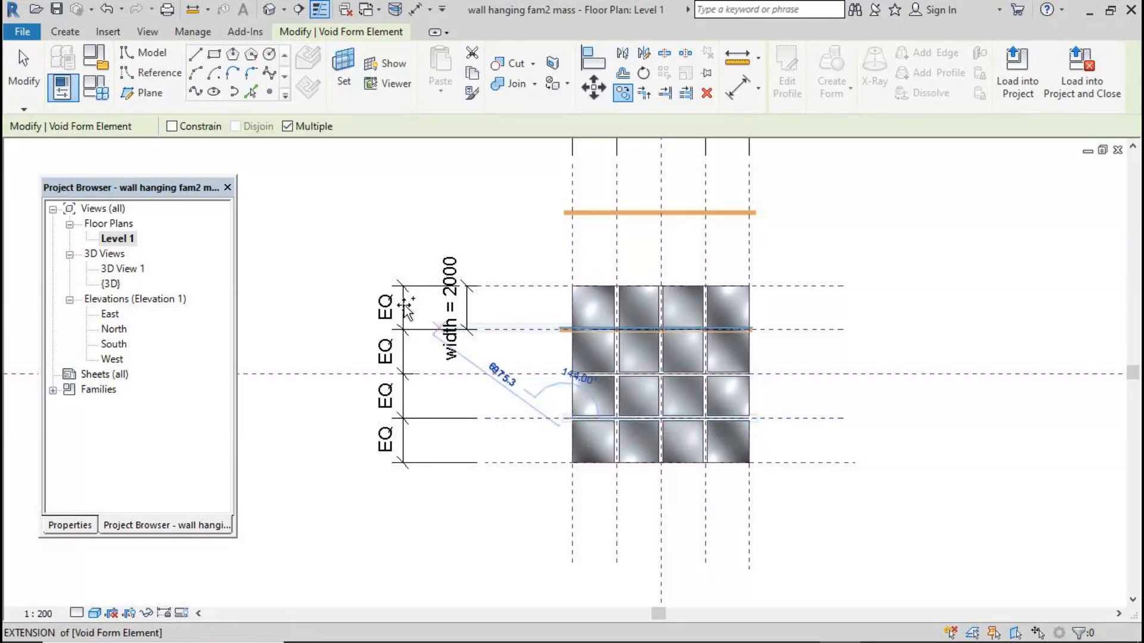
pyautogui.click(29, 83)
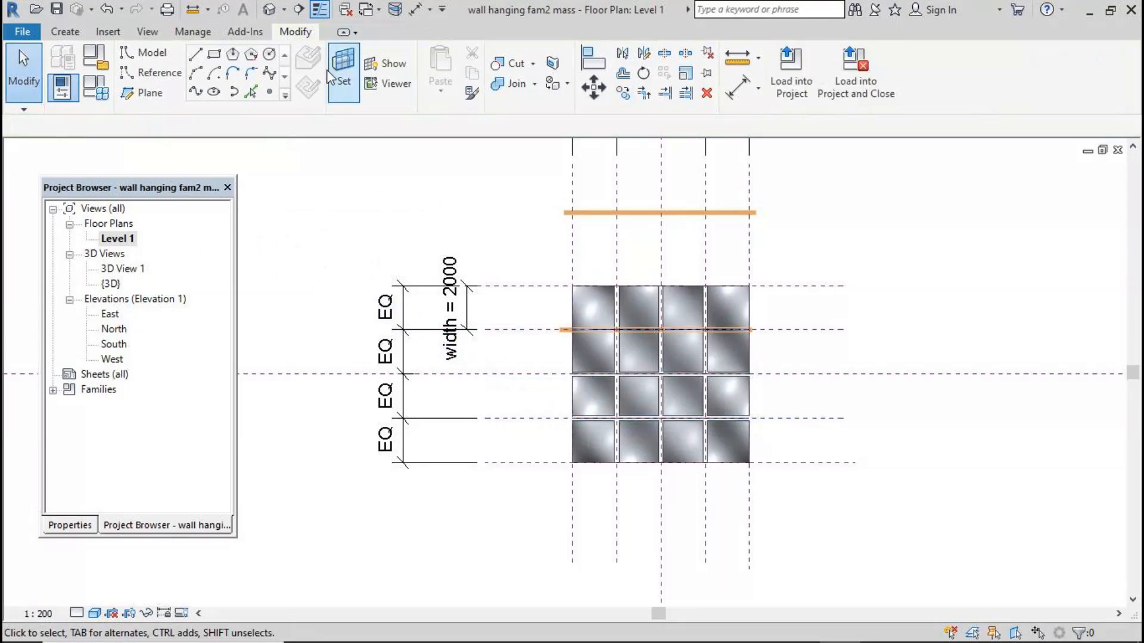
# Delete the original horizontal void above the surface in the default 3D view
pyautogui.click(269, 9)
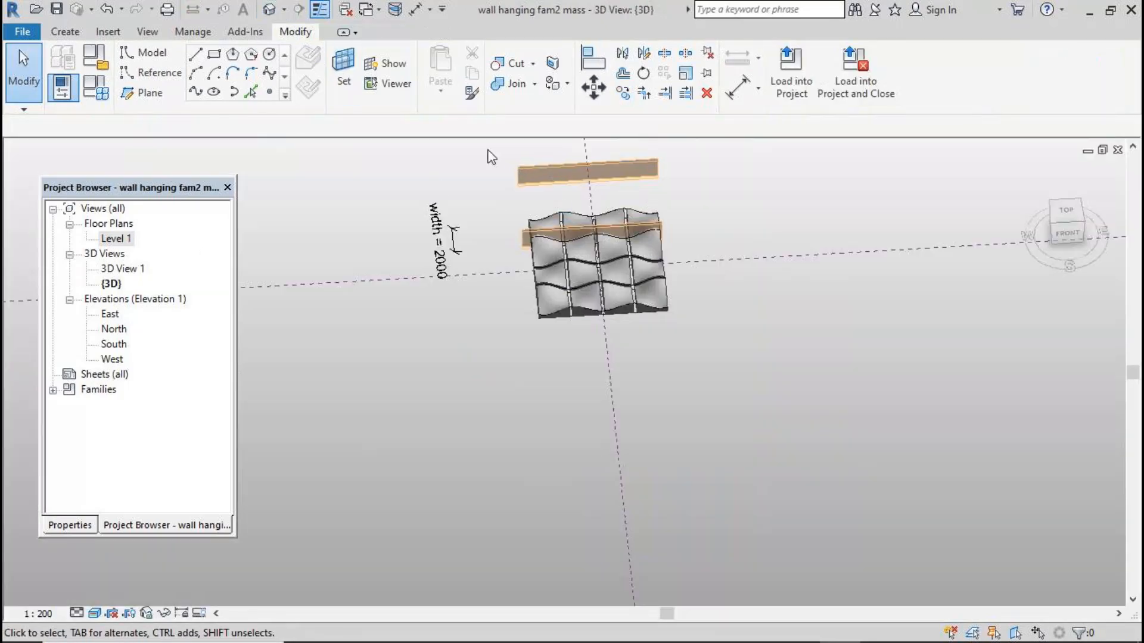
pyautogui.click(596, 172)
pyautogui.press('Delete')
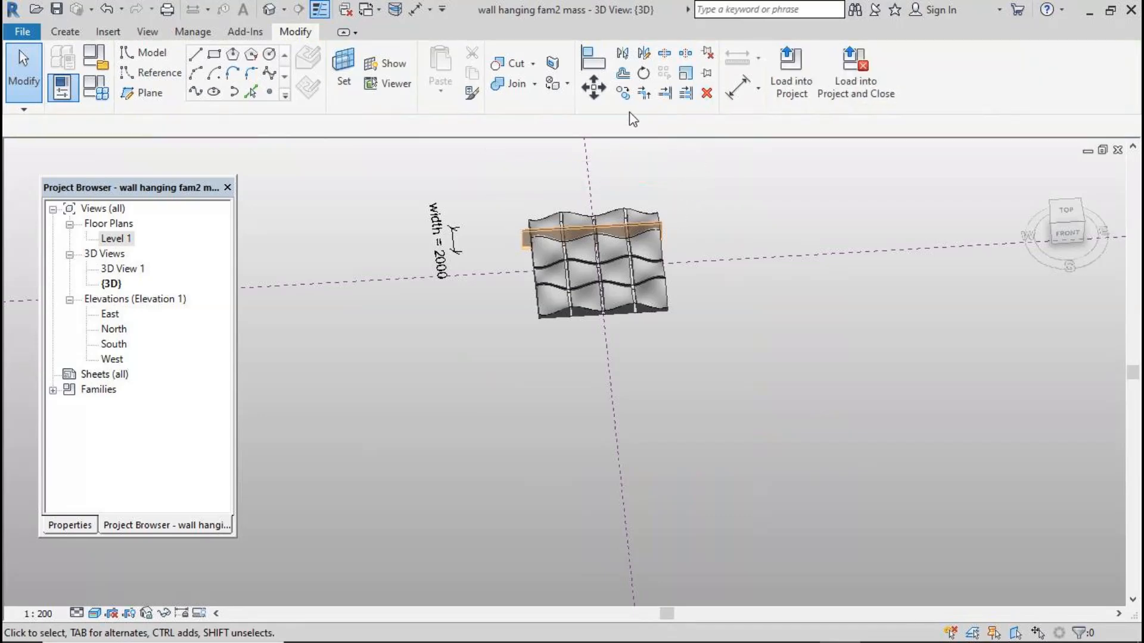
# Cut the wavy form with the remaining horizontal void copy
pyautogui.click(509, 63)
pyautogui.click(632, 211)
pyautogui.click(652, 228)
pyautogui.click(9, 101)
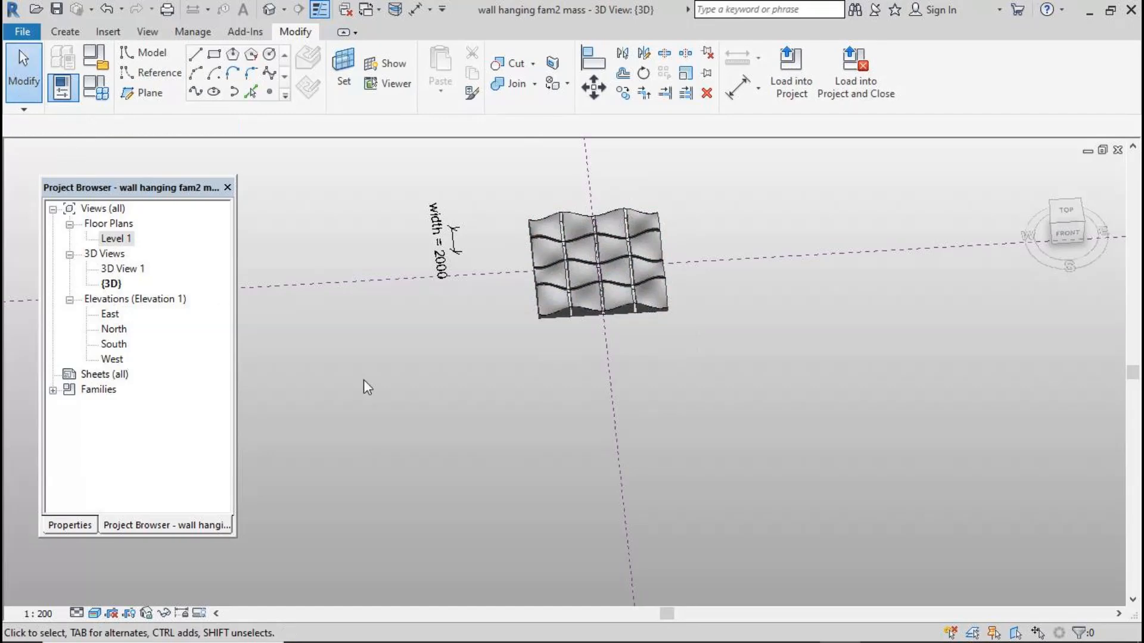
# Sketch a thin rectangle about 100 by 9000 beside the wavy surface in the top 3D view
pyautogui.keyDown('shift'); pyautogui.moveTo(704, 413); pyautogui.dragTo(743, 455, button='middle'); pyautogui.keyUp('shift')
pyautogui.click(1066, 215)
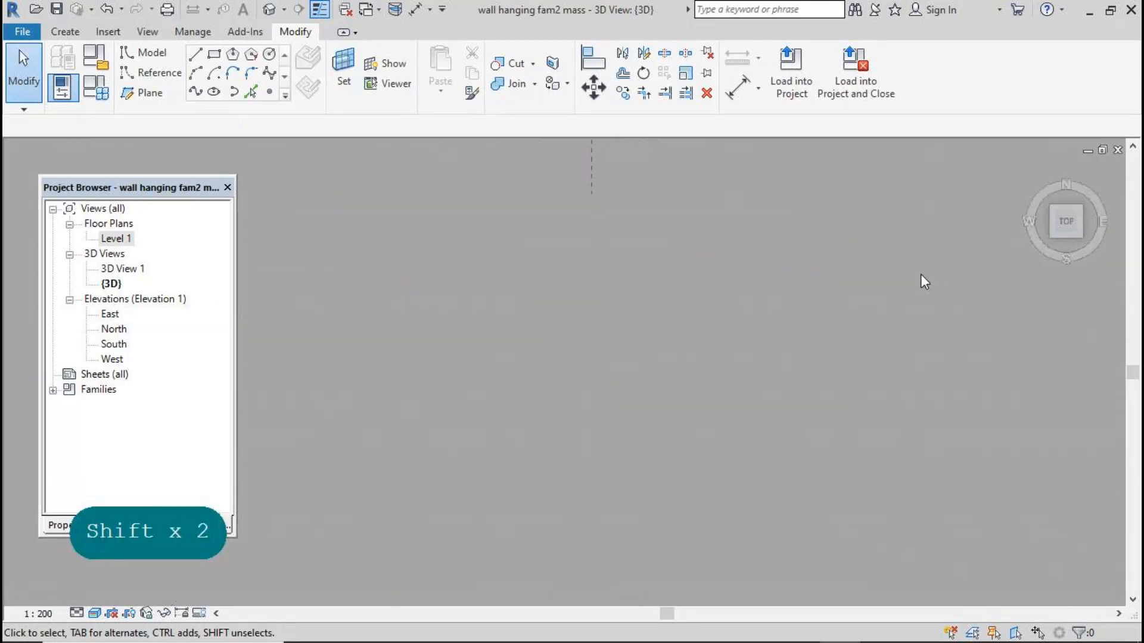
pyautogui.scroll(10, 581, 344)
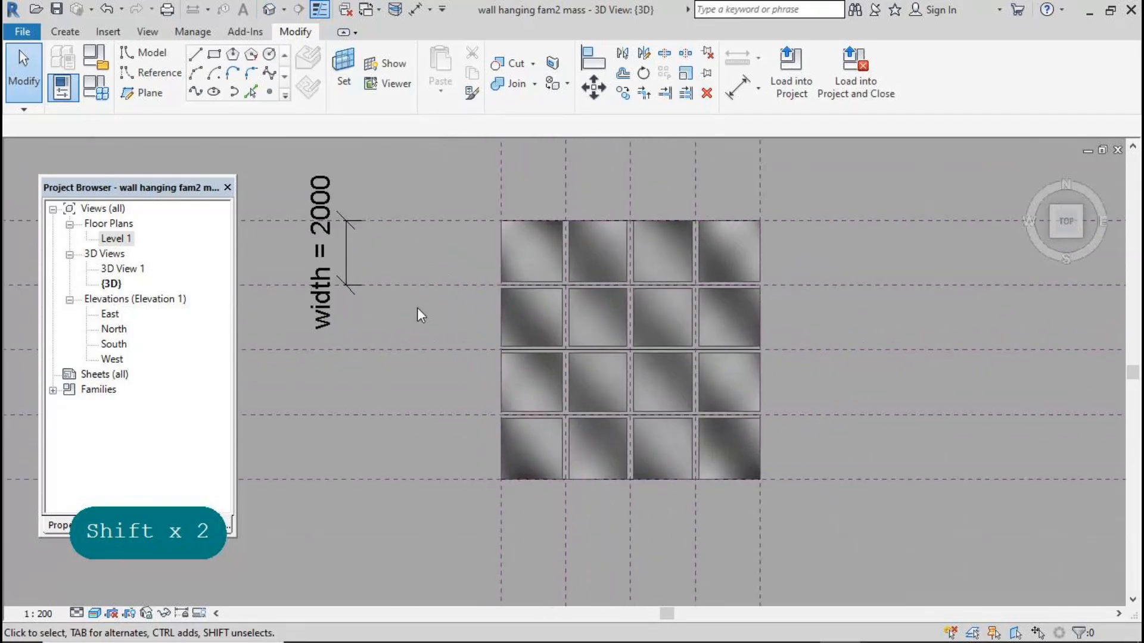
pyautogui.keyDown('shift'); pyautogui.moveTo(662, 467); pyautogui.dragTo(904, 373, button='middle'); pyautogui.keyUp('shift')
pyautogui.scroll(-5, 642, 204)
pyautogui.scroll(4, 703, 587)
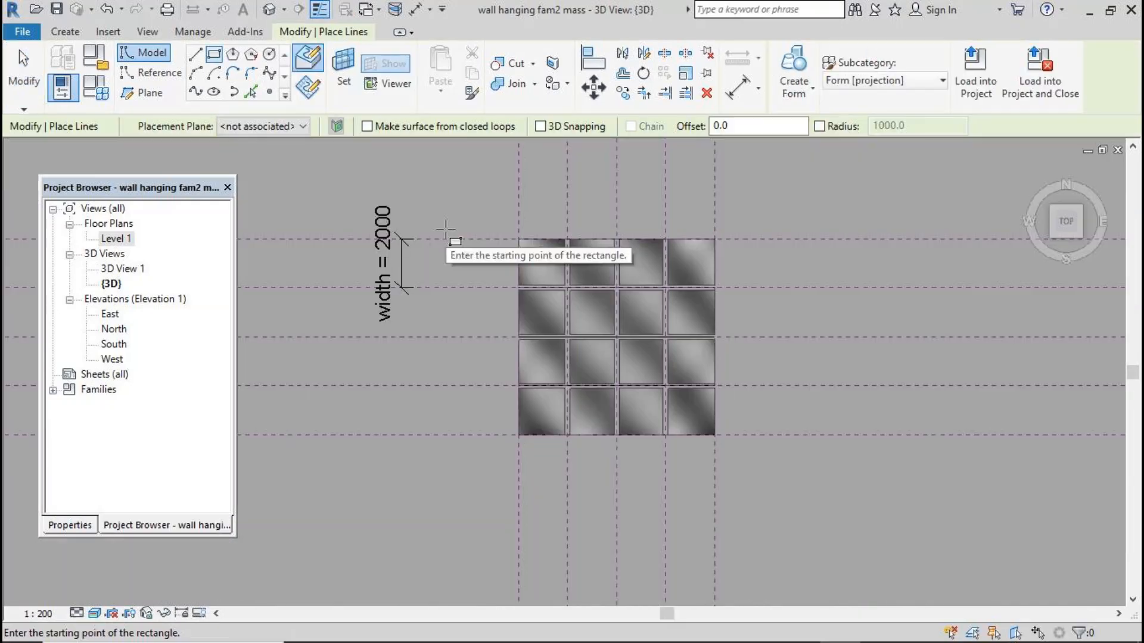
pyautogui.click(446, 230)
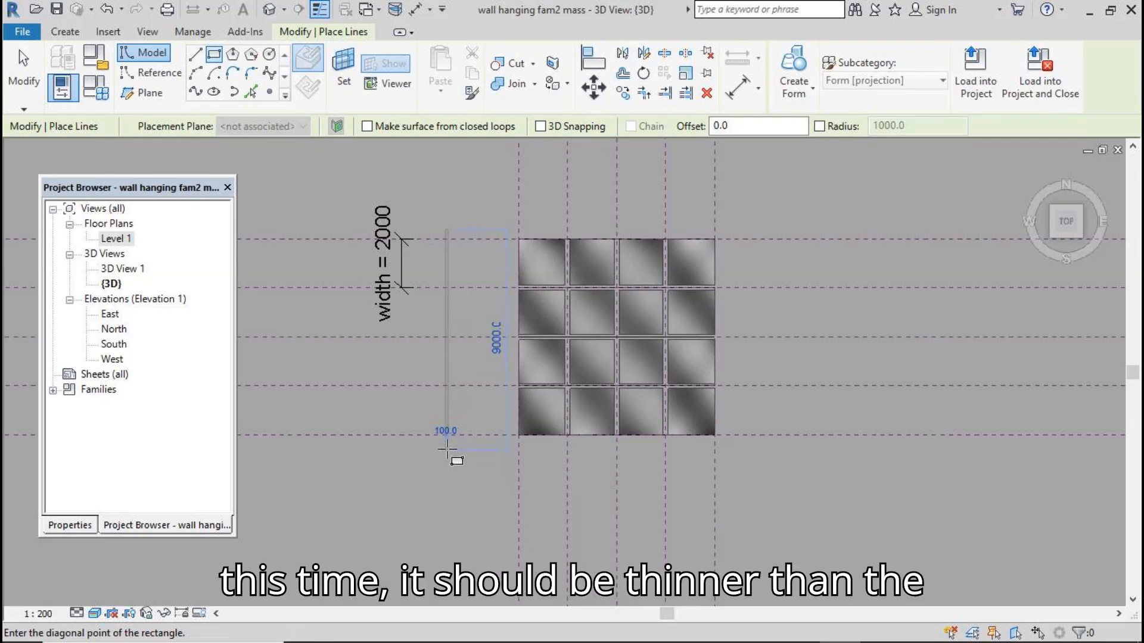
pyautogui.click(446, 450)
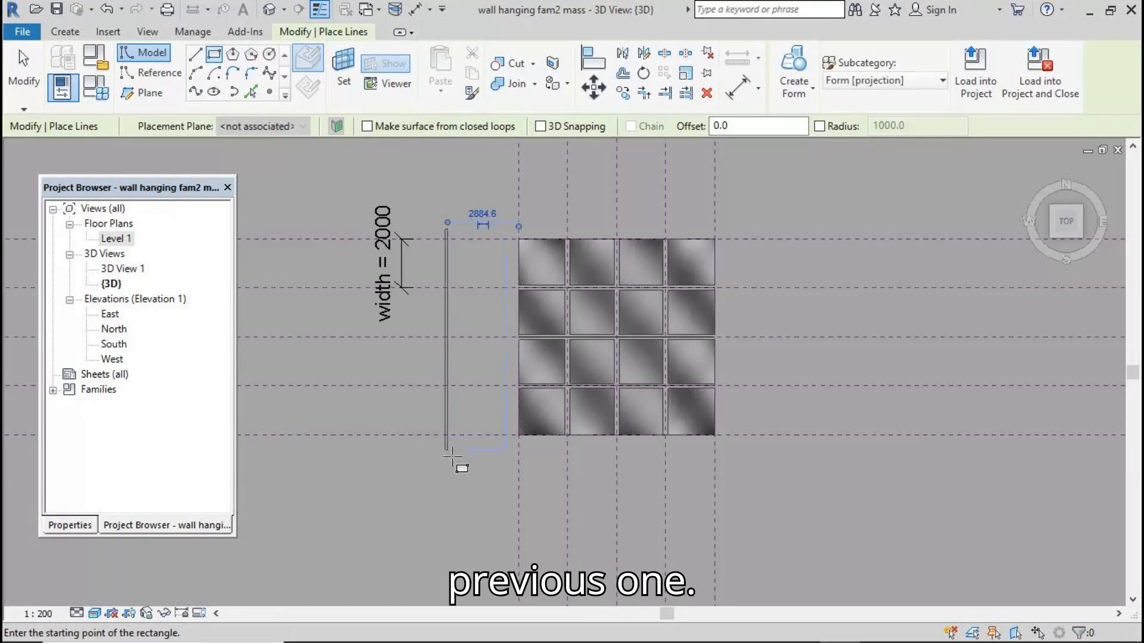
pyautogui.click(28, 82)
# Create a form from the thin rectangle and drag its top face down to lower its height
pyautogui.moveTo(433, 211); pyautogui.dragTo(463, 467)
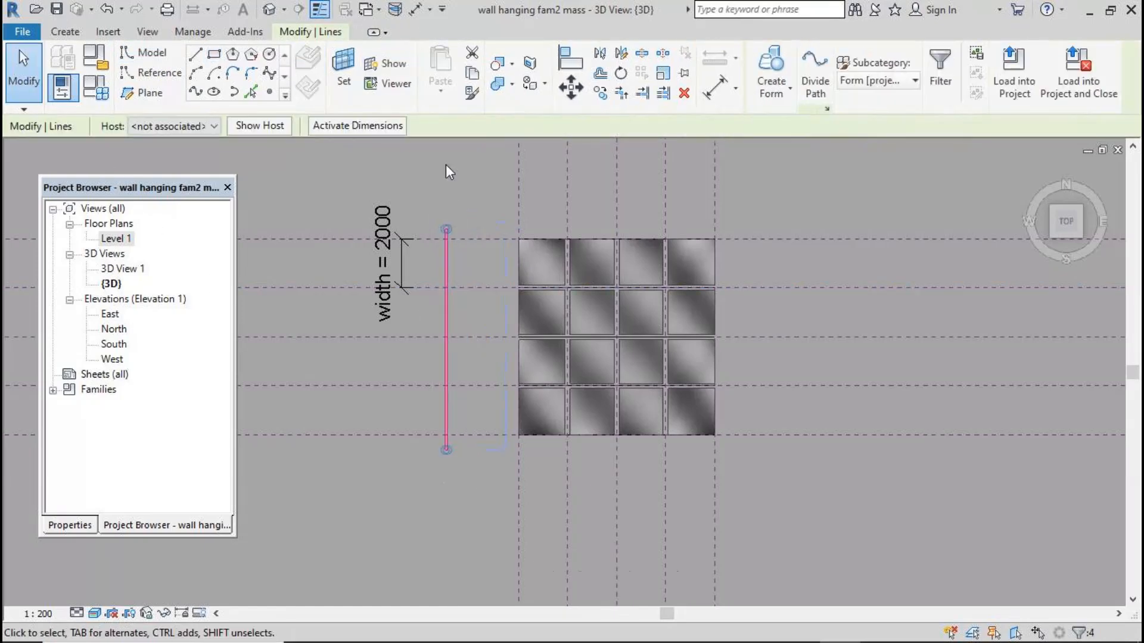
pyautogui.click(771, 71)
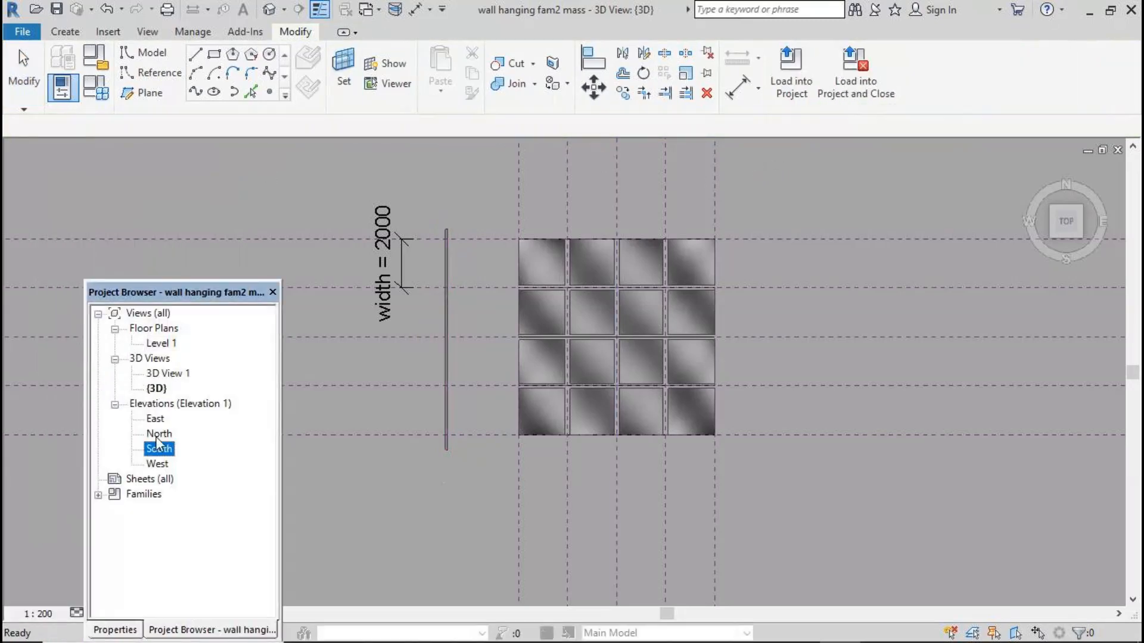
pyautogui.keyDown('shift'); pyautogui.moveTo(453, 357); pyautogui.dragTo(534, 458, button='middle'); pyautogui.keyUp('shift')
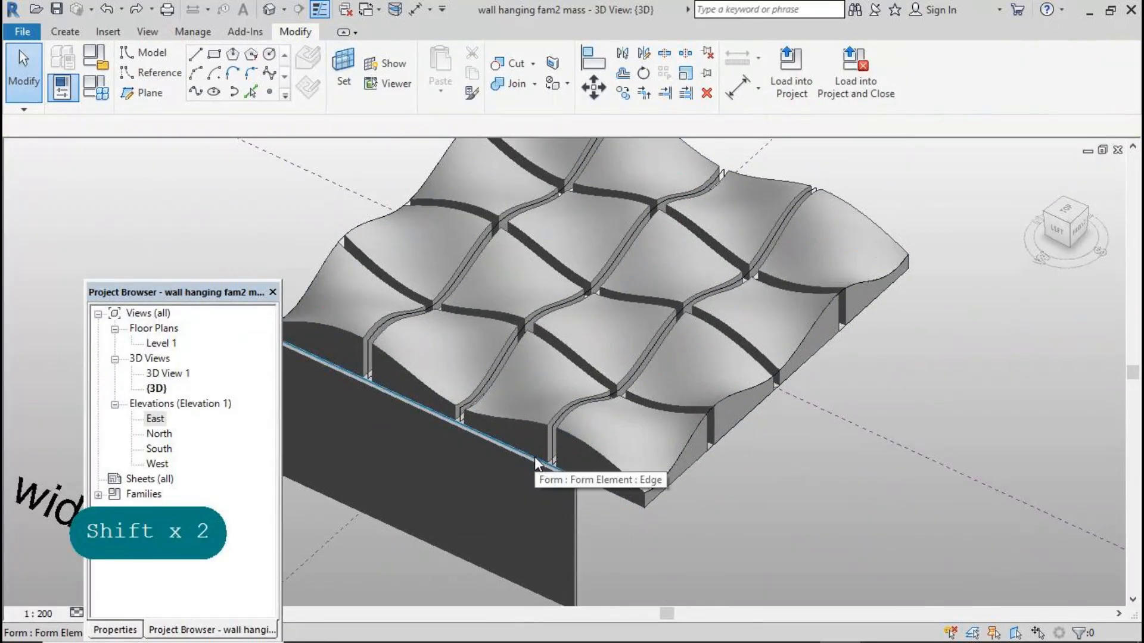
pyautogui.press('Tab')
pyautogui.press('Tab')
pyautogui.press('Tab')
pyautogui.click(535, 457)
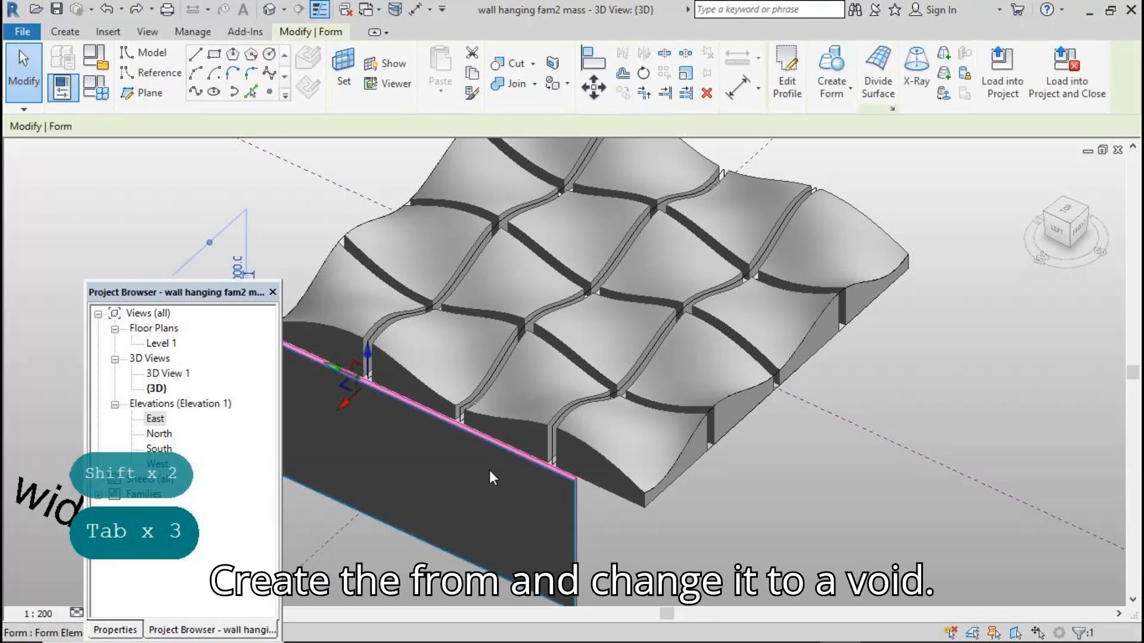
pyautogui.moveTo(368, 355); pyautogui.dragTo(372, 388)
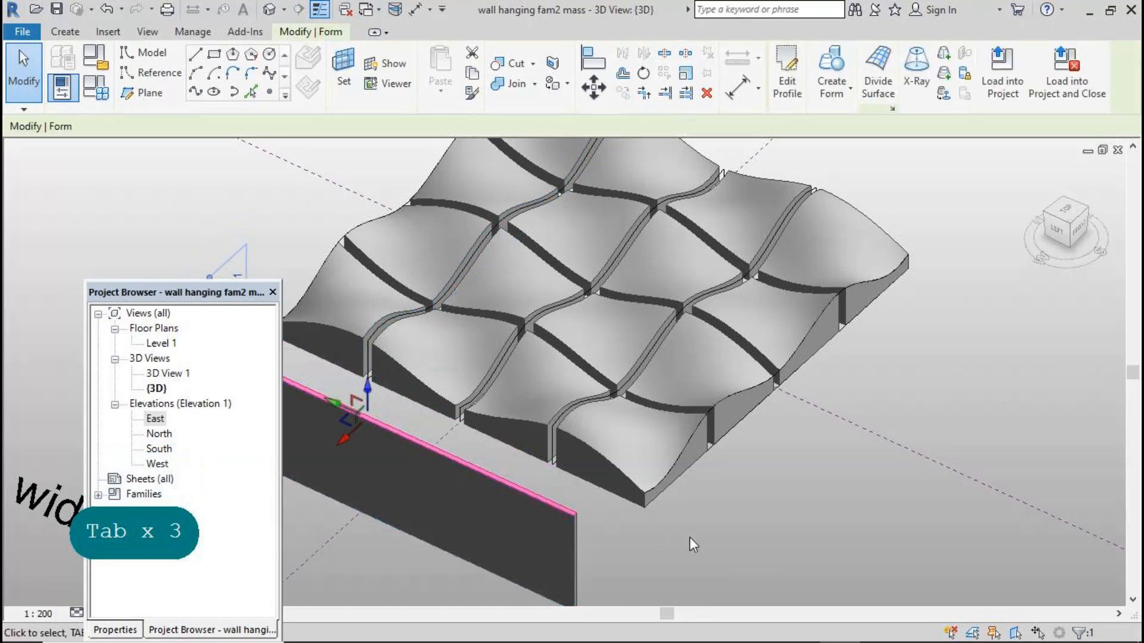
pyautogui.click(689, 538)
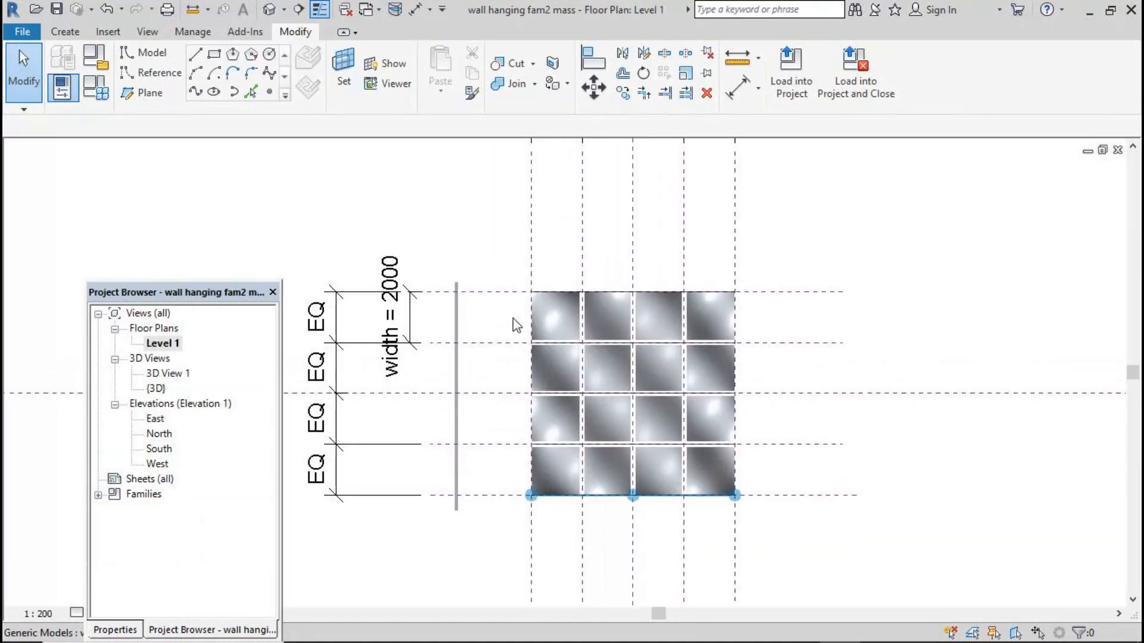
# Select the thin form in the Level 1 plan and set its Solid/Void property to Void
pyautogui.scroll(3, 505, 320)
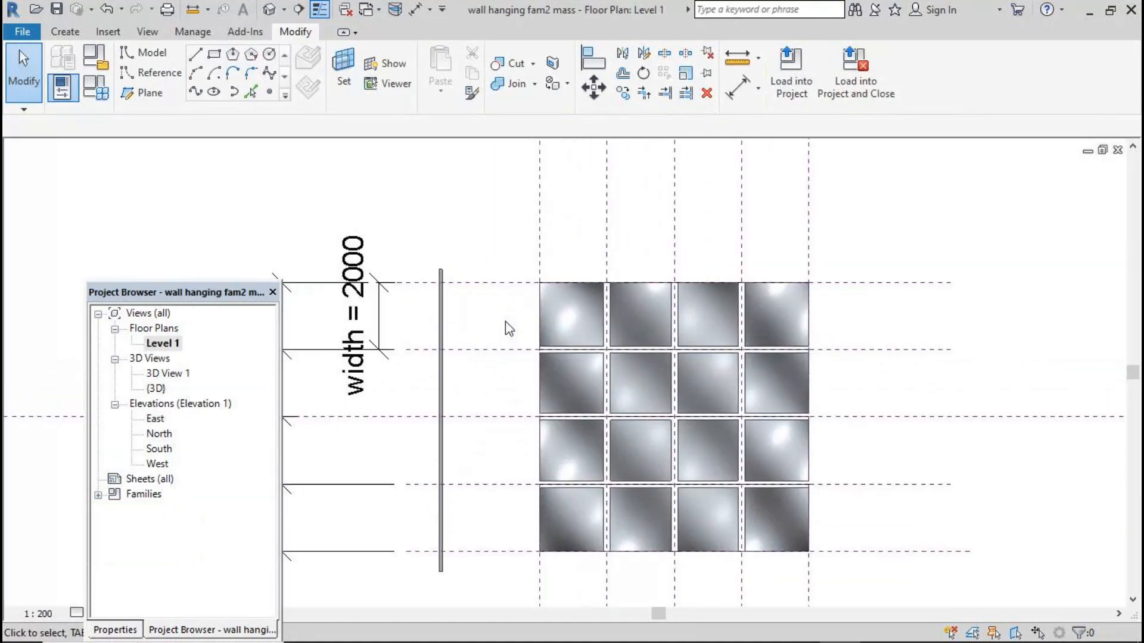
pyautogui.moveTo(427, 246); pyautogui.dragTo(465, 583)
pyautogui.click(133, 629)
pyautogui.click(259, 500)
pyautogui.click(179, 520)
pyautogui.click(241, 607)
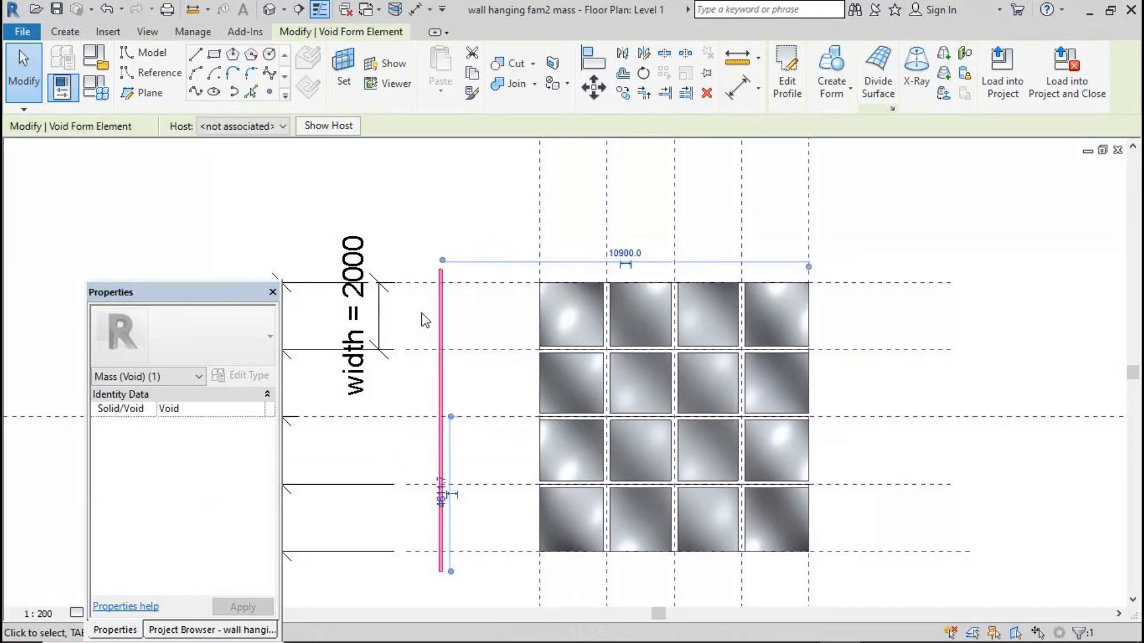
# Copy the thin void repeatedly at small regular spacing with Constrain and Multiple turned on
pyautogui.scroll(2, 433, 295)
pyautogui.scroll(-2, 440, 275)
pyautogui.scroll(3, 452, 390)
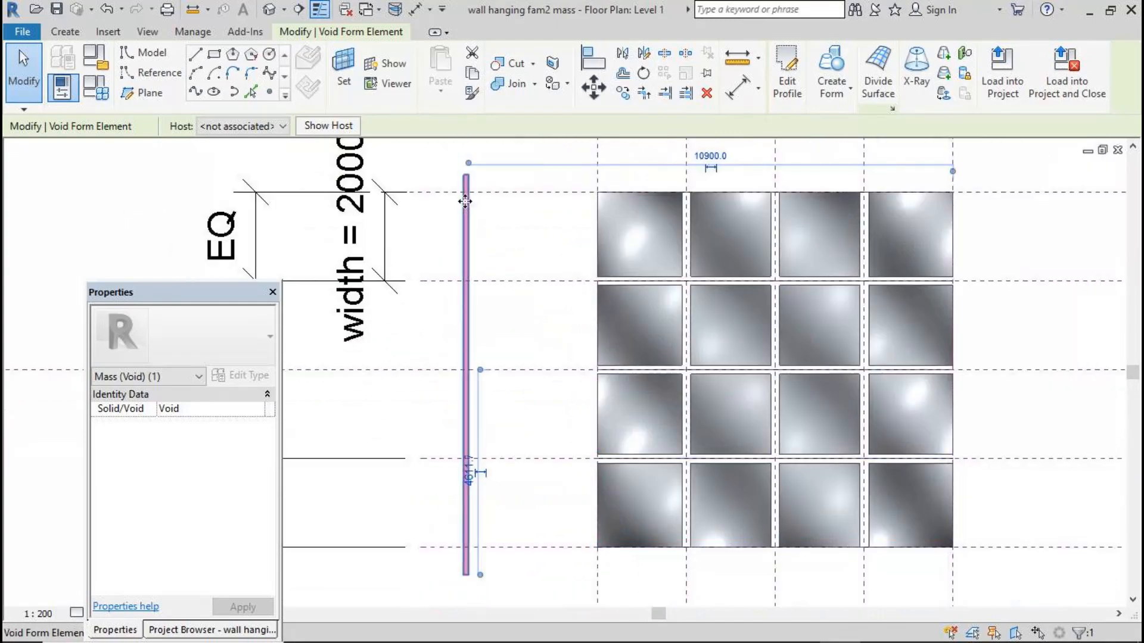
pyautogui.click(623, 92)
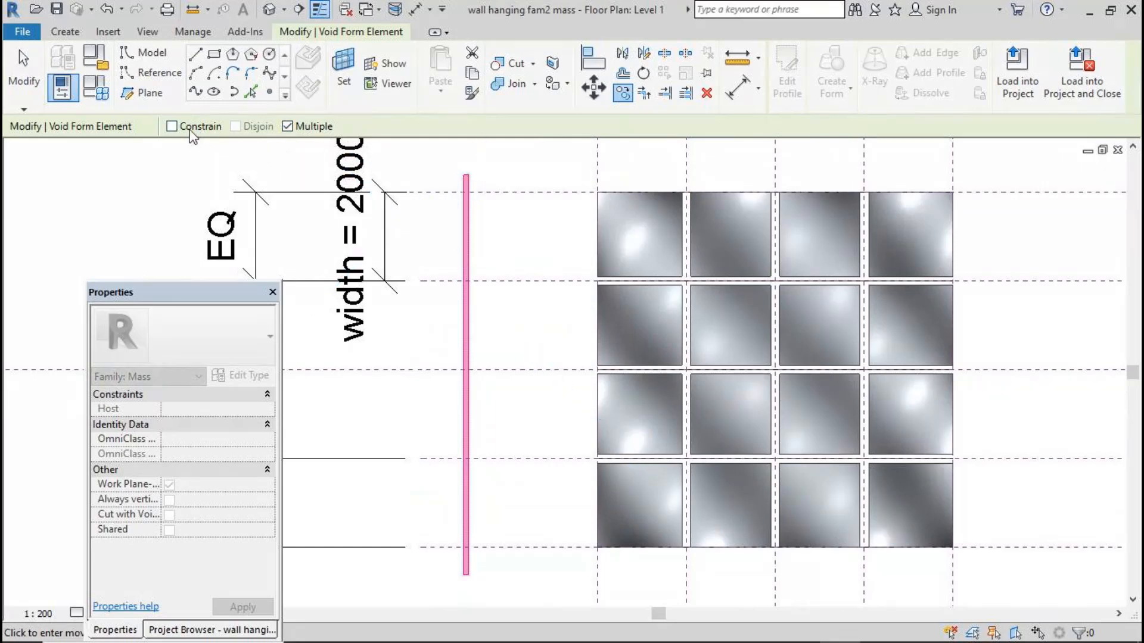
pyautogui.click(172, 127)
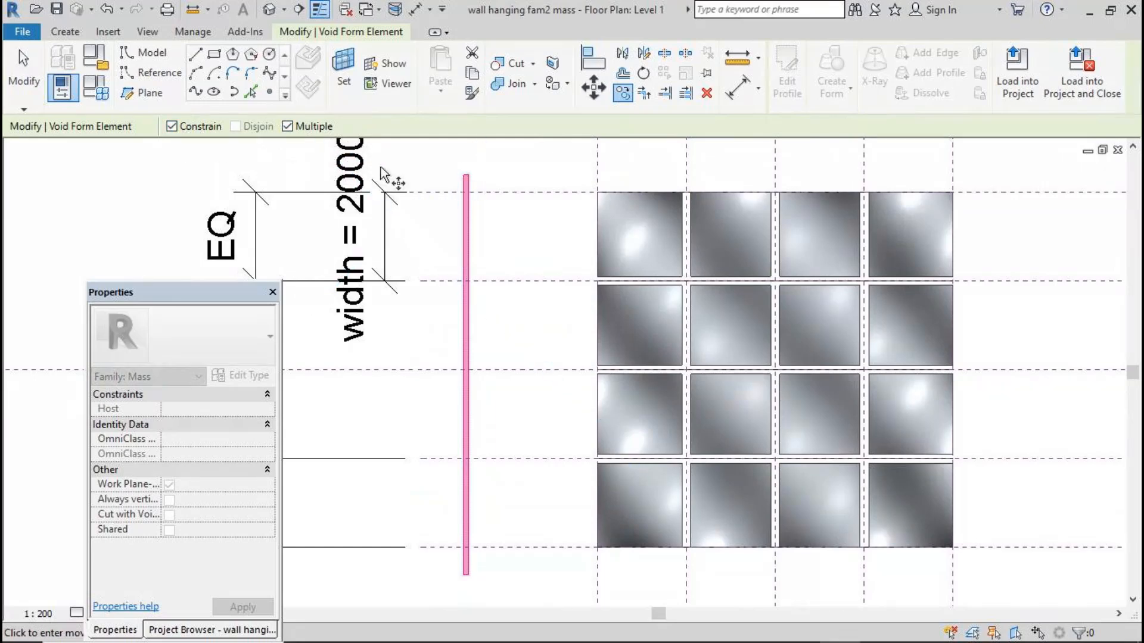
pyautogui.click(466, 175)
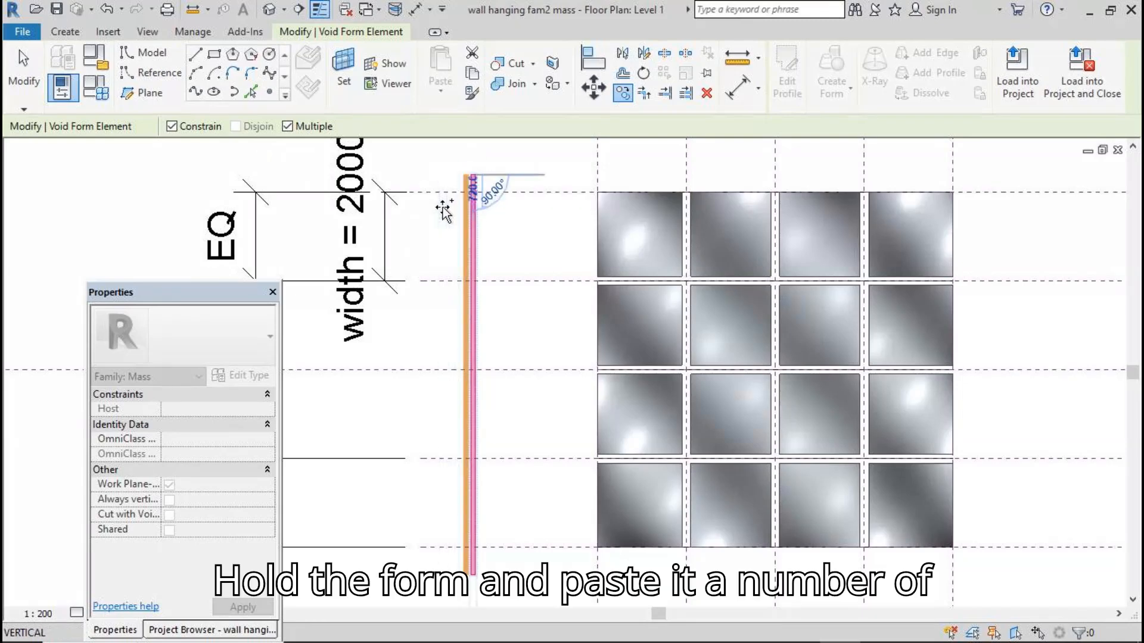
pyautogui.click(481, 179)
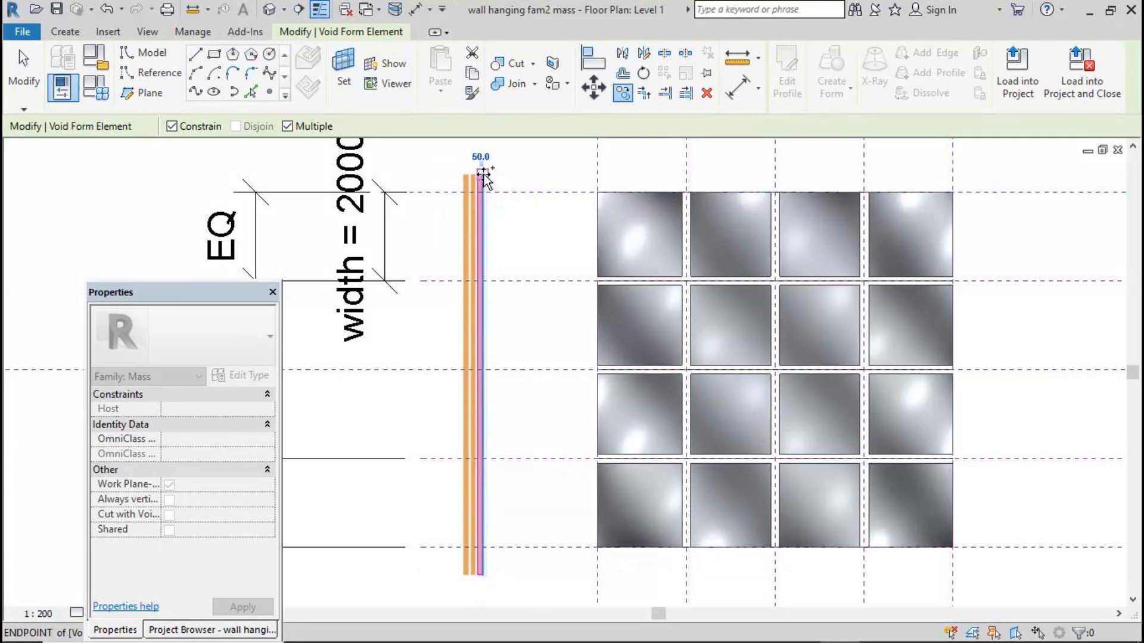
pyautogui.click(482, 174)
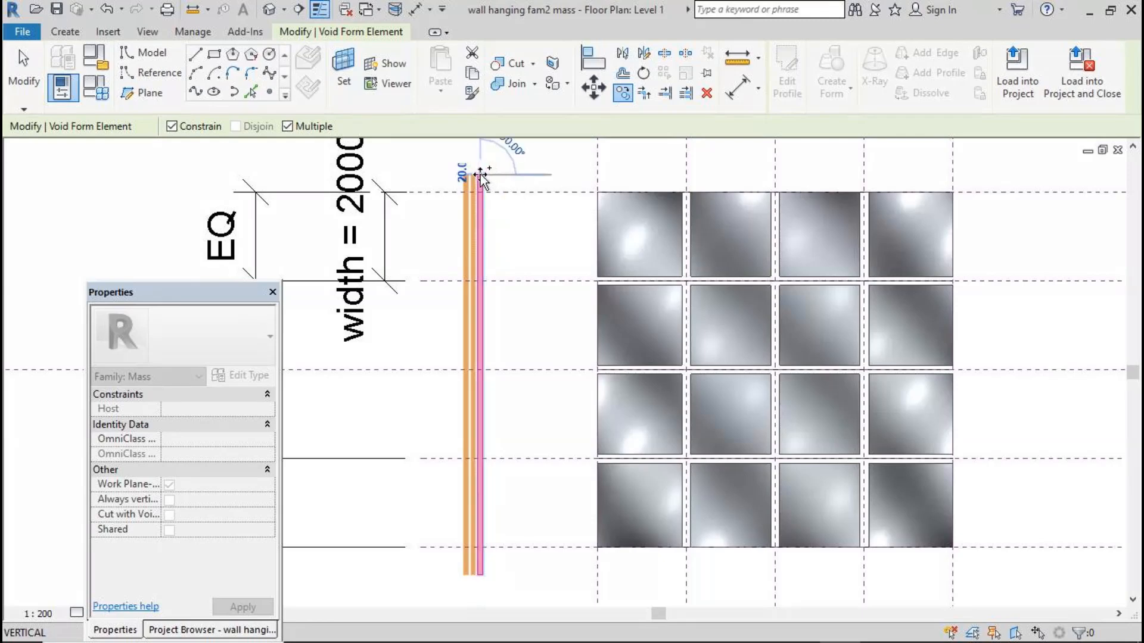
pyautogui.click(487, 175)
pyautogui.click(494, 175)
pyautogui.click(501, 175)
pyautogui.click(508, 175)
pyautogui.click(515, 175)
pyautogui.click(522, 174)
pyautogui.click(530, 174)
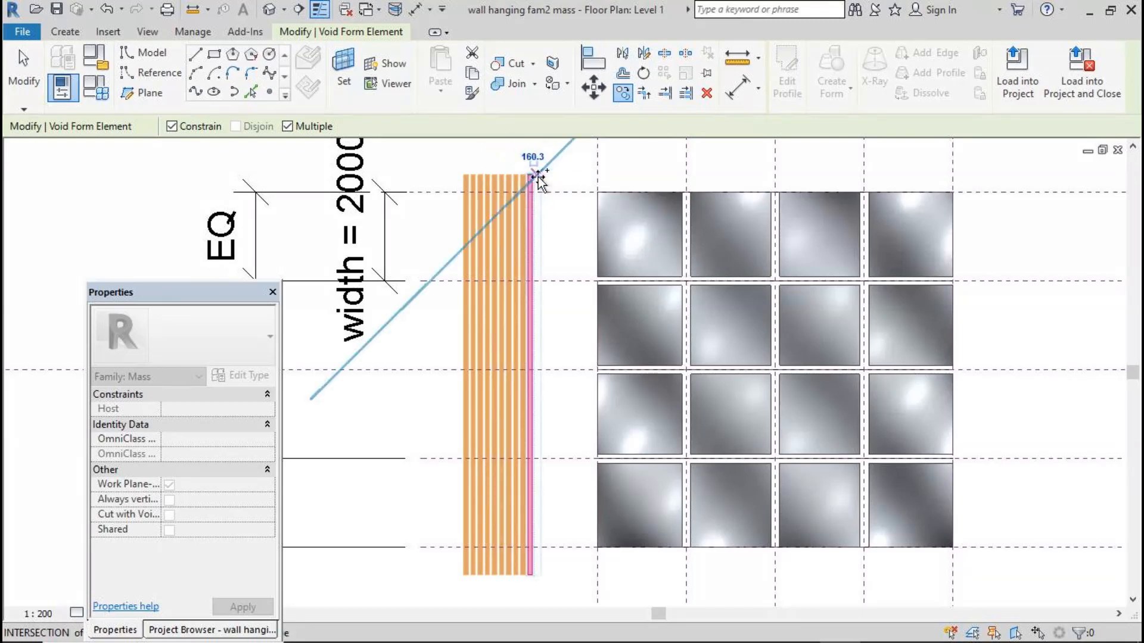
pyautogui.click(537, 175)
pyautogui.click(544, 174)
pyautogui.click(551, 174)
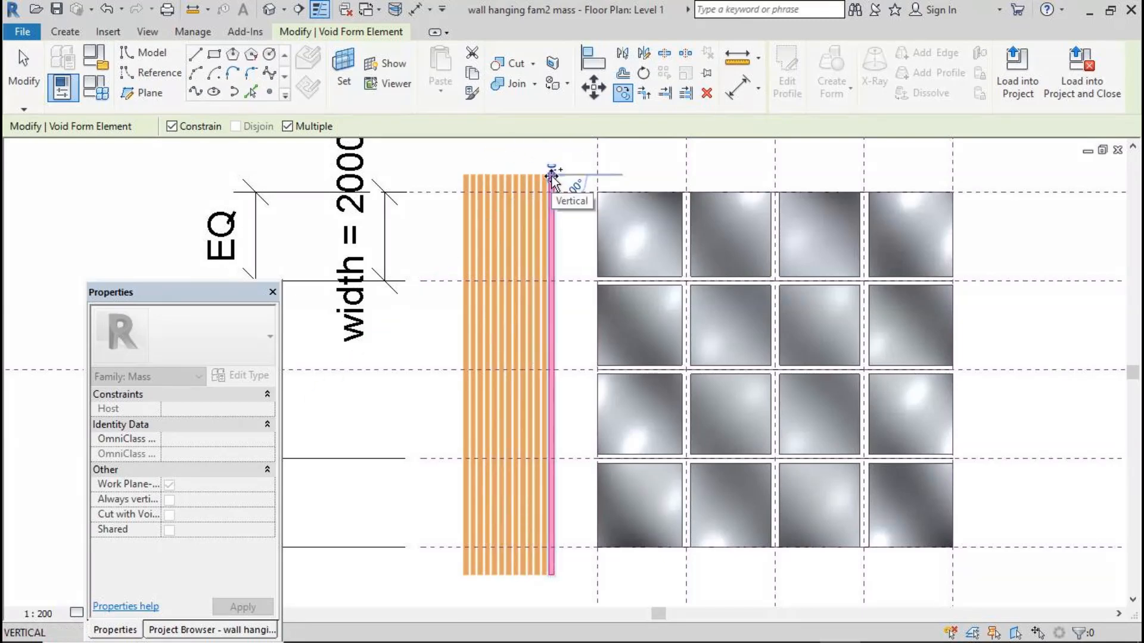
pyautogui.click(558, 175)
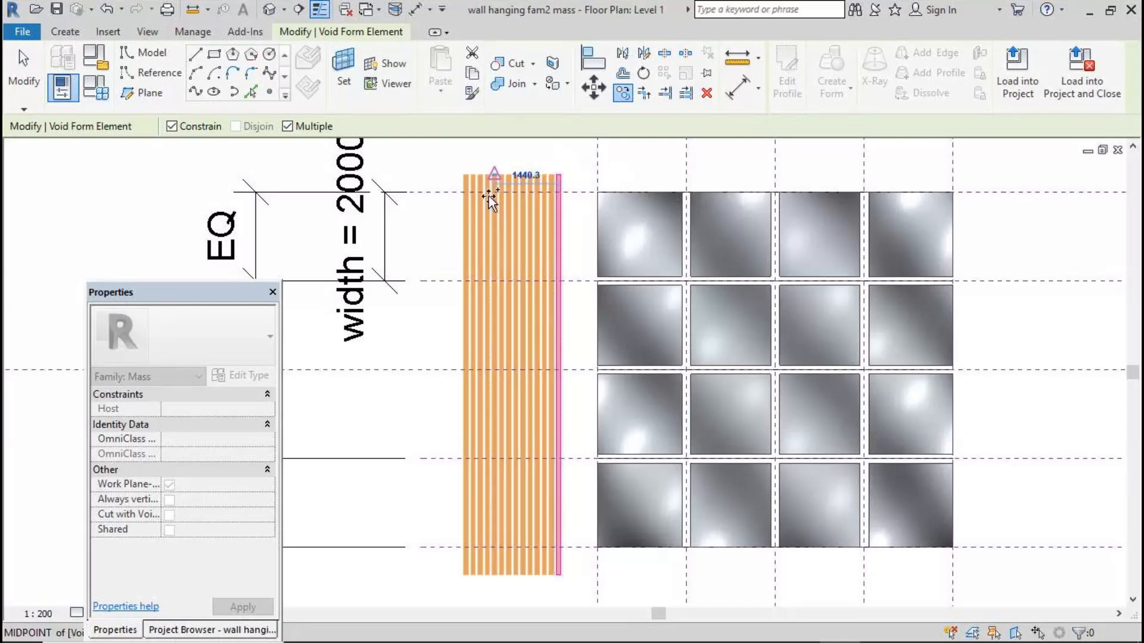
pyautogui.click(33, 86)
# Measure the width of one panel column on the wavy surface
pyautogui.click(736, 59)
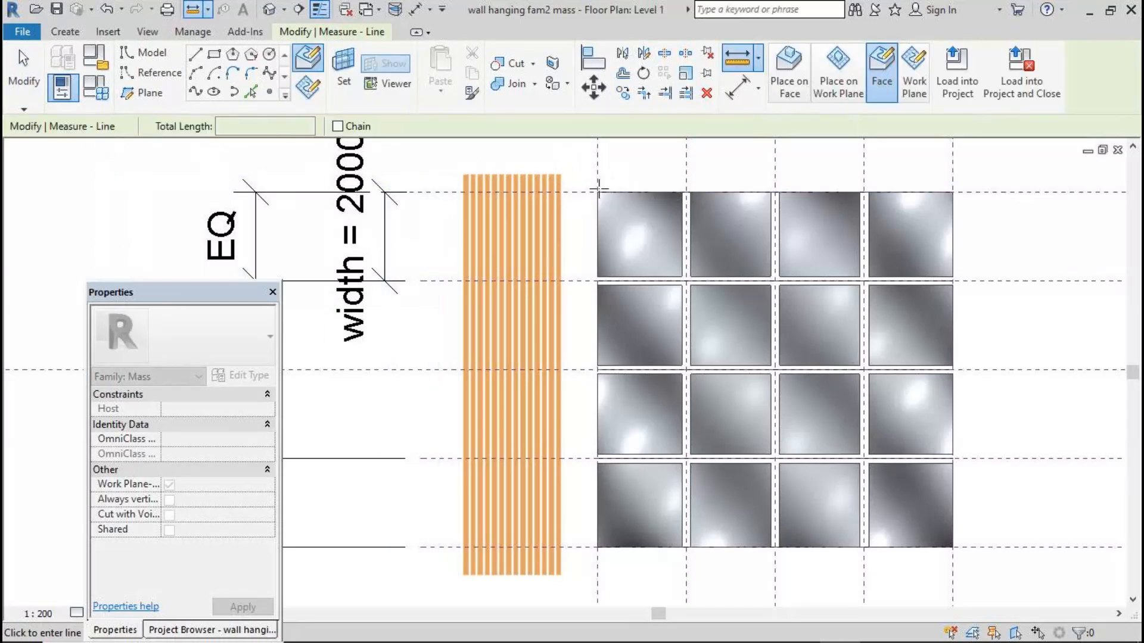
pyautogui.click(598, 192)
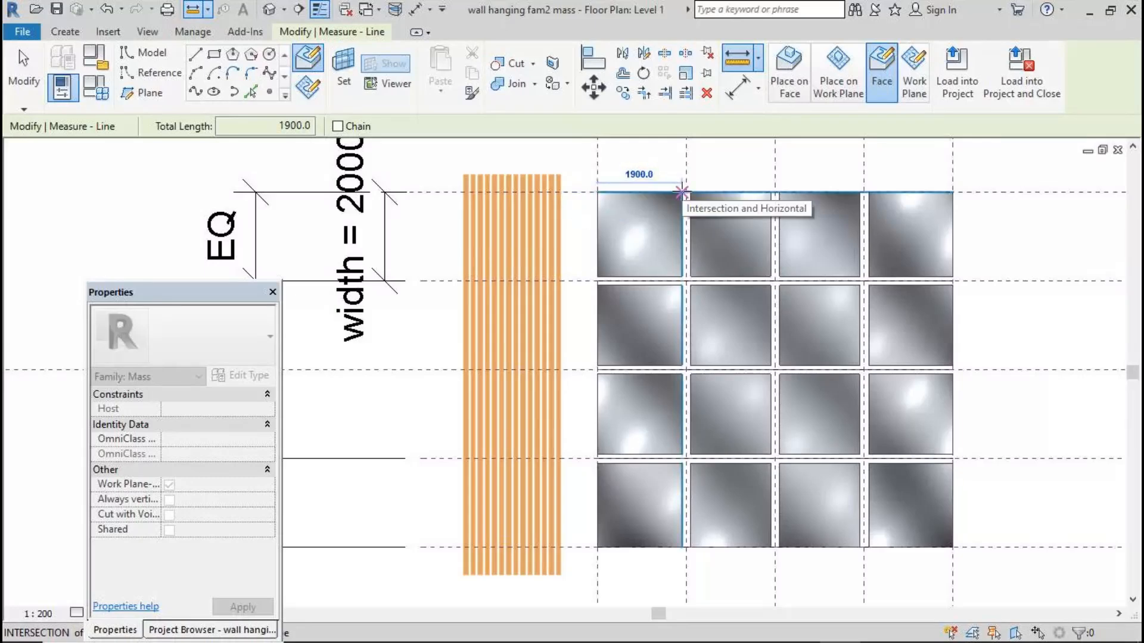
pyautogui.press('Escape')
pyautogui.press('Escape')
# Measure the overall width of the void bar group and delete its leftmost bar
pyautogui.click(737, 60)
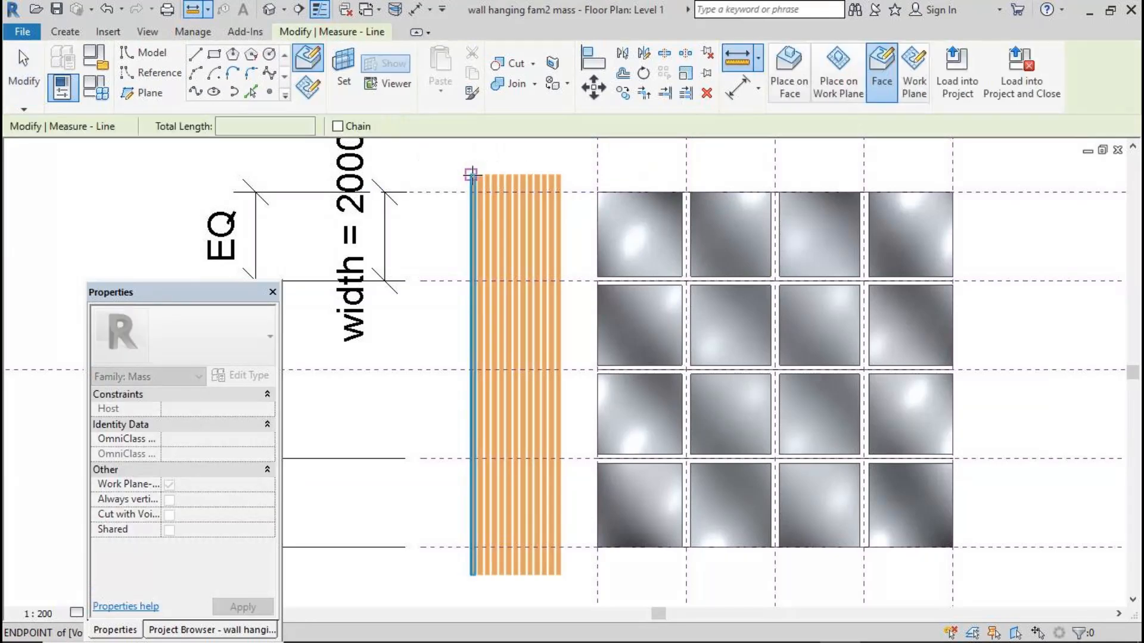
pyautogui.click(471, 174)
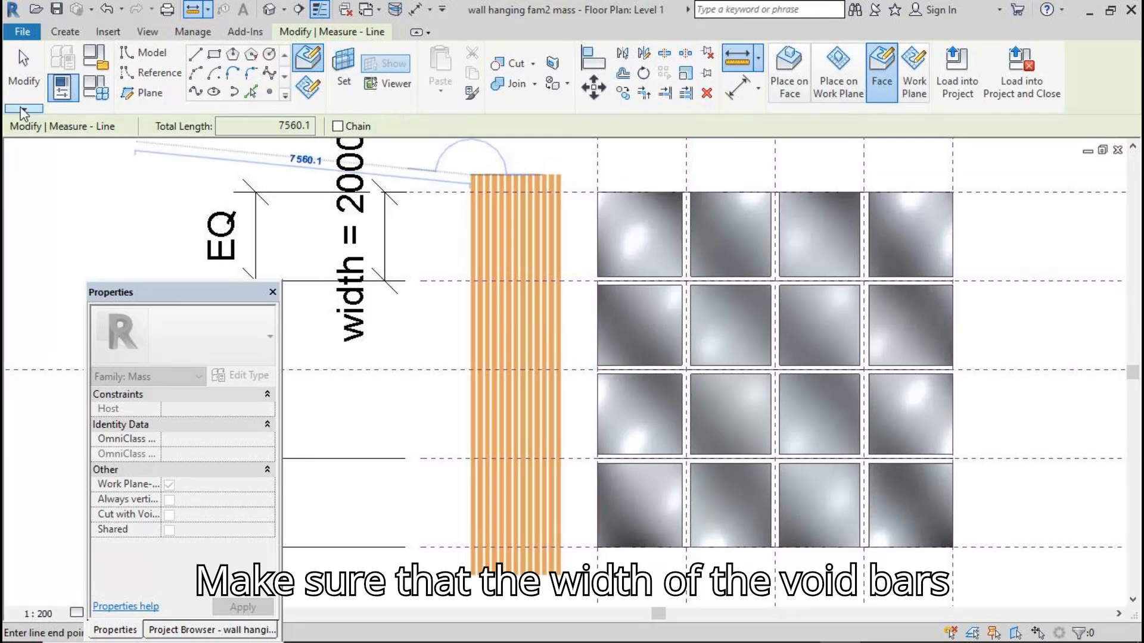
pyautogui.click(24, 67)
pyautogui.moveTo(484, 573); pyautogui.dragTo(478, 588)
pyautogui.click(707, 94)
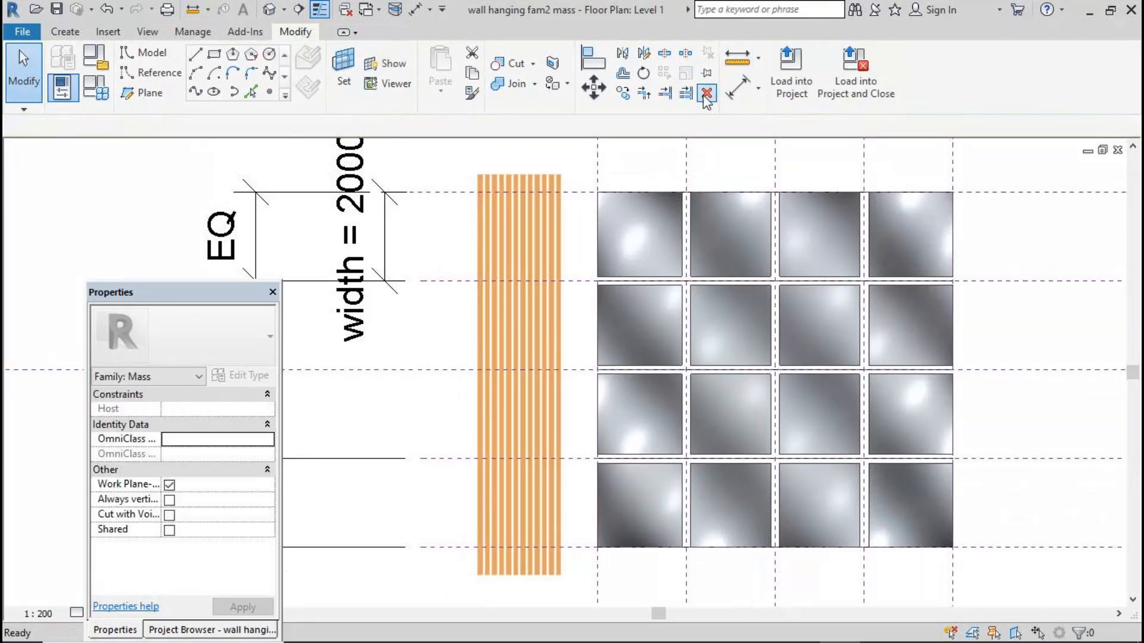
# Re-measure the overall width of the remaining void bars
pyautogui.click(737, 58)
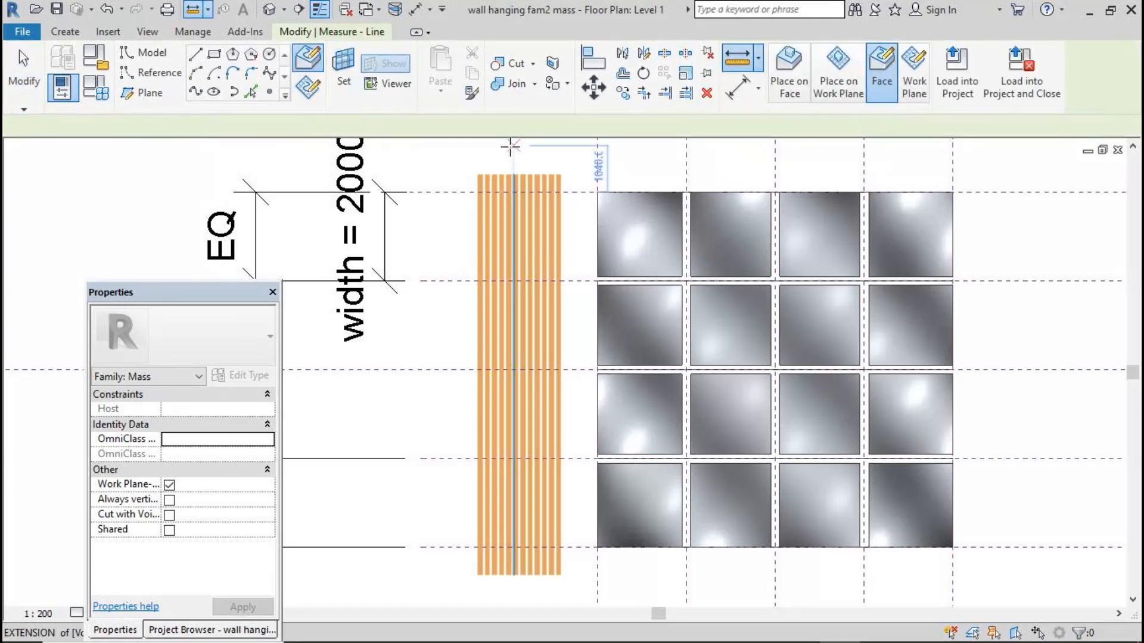
pyautogui.click(478, 174)
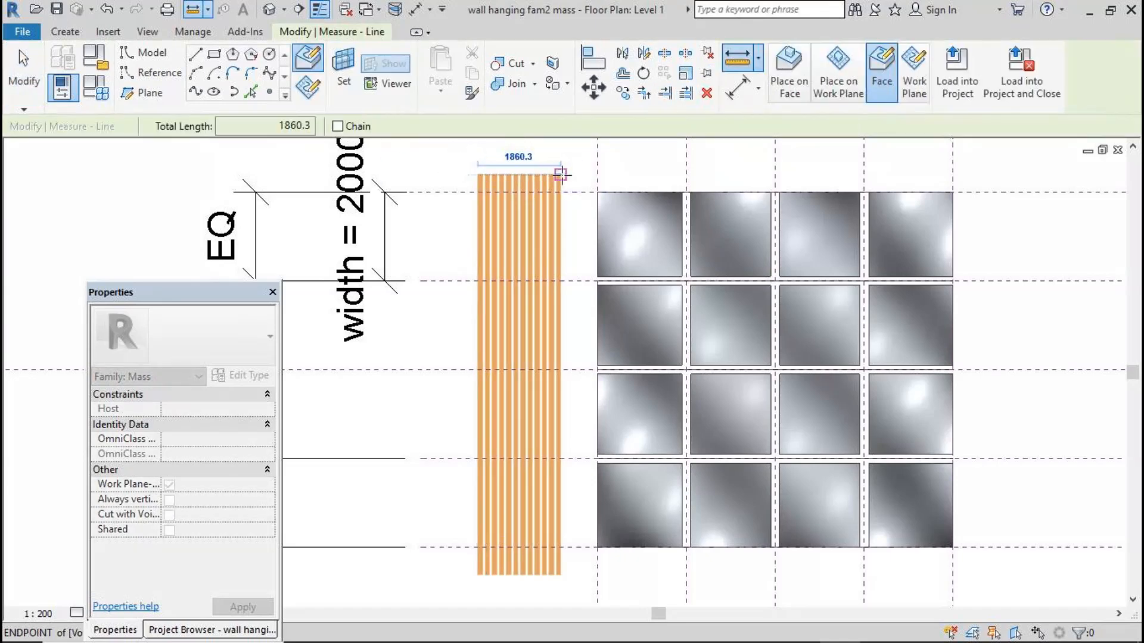
pyautogui.press('Escape')
pyautogui.press('Escape')
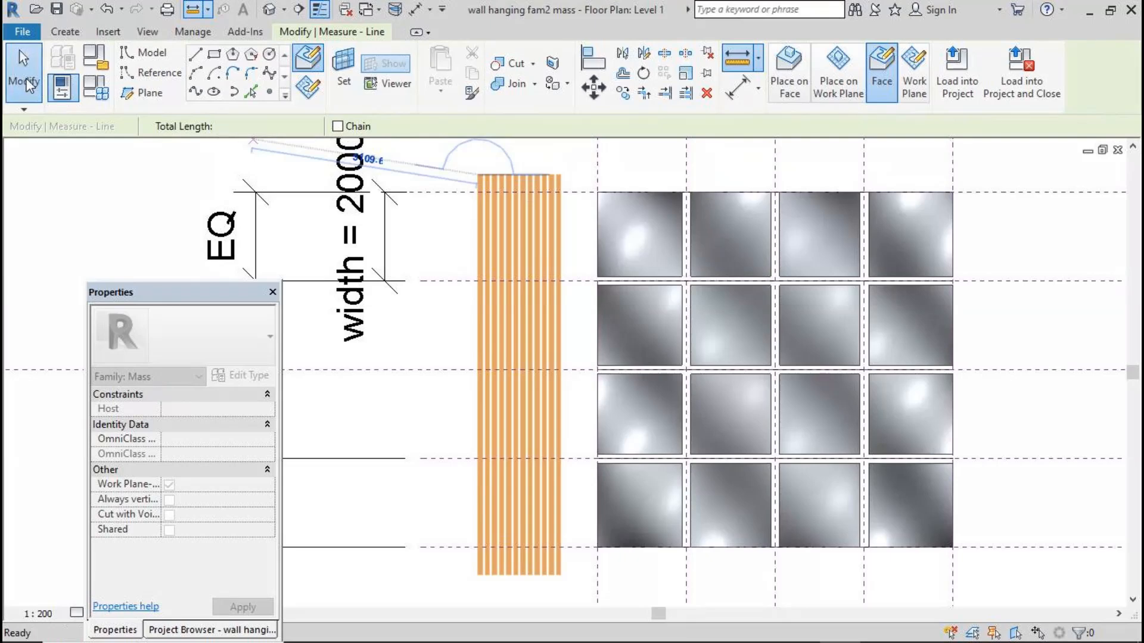
pyautogui.press('Escape')
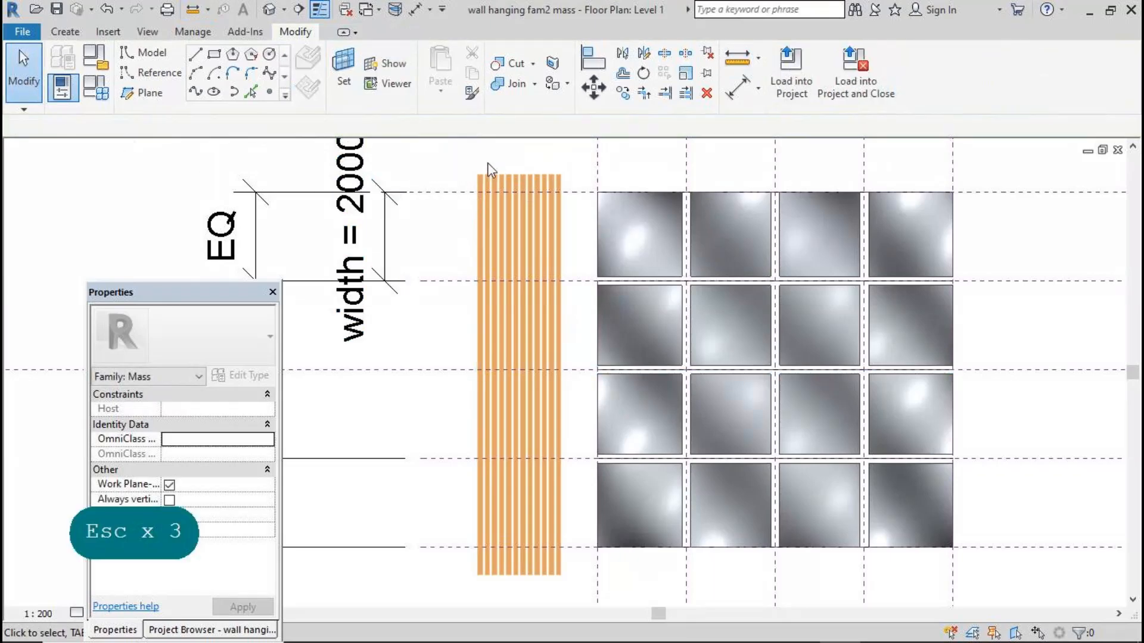
# Copy the void bar group onto the first panel column of the wavy surface
pyautogui.moveTo(516, 186); pyautogui.dragTo(583, 585)
pyautogui.click(566, 92)
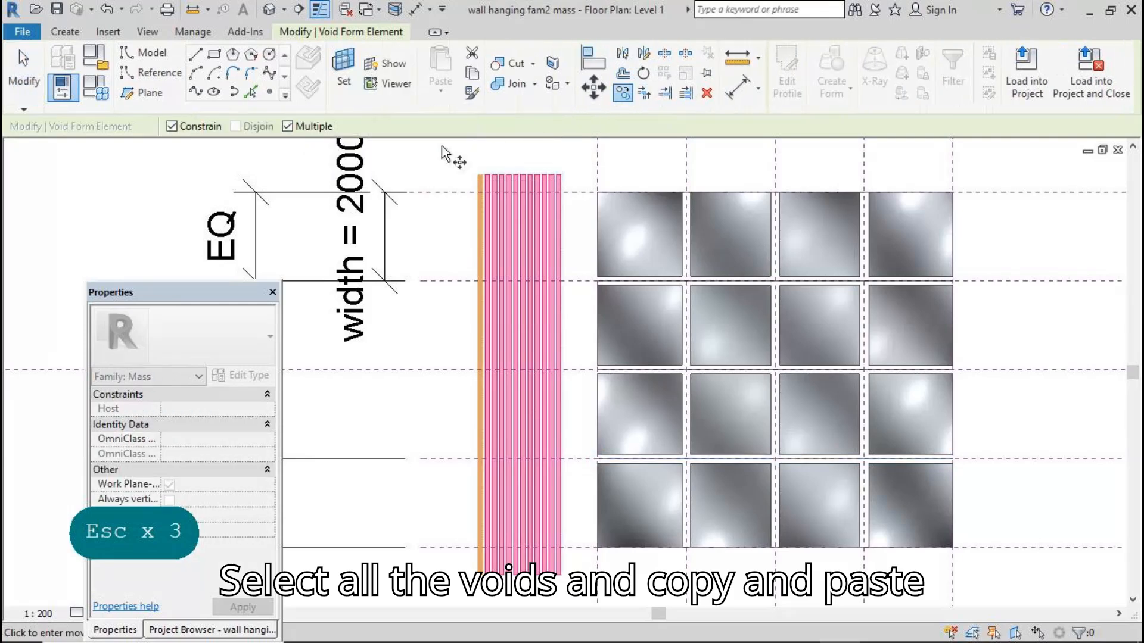
pyautogui.click(483, 177)
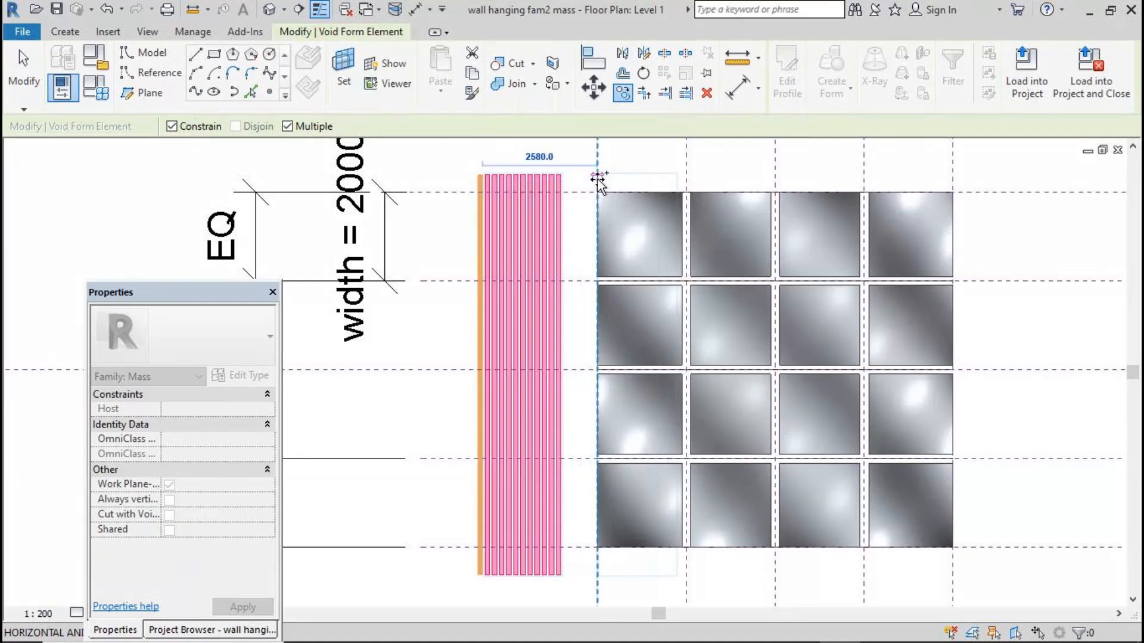
pyautogui.click(598, 179)
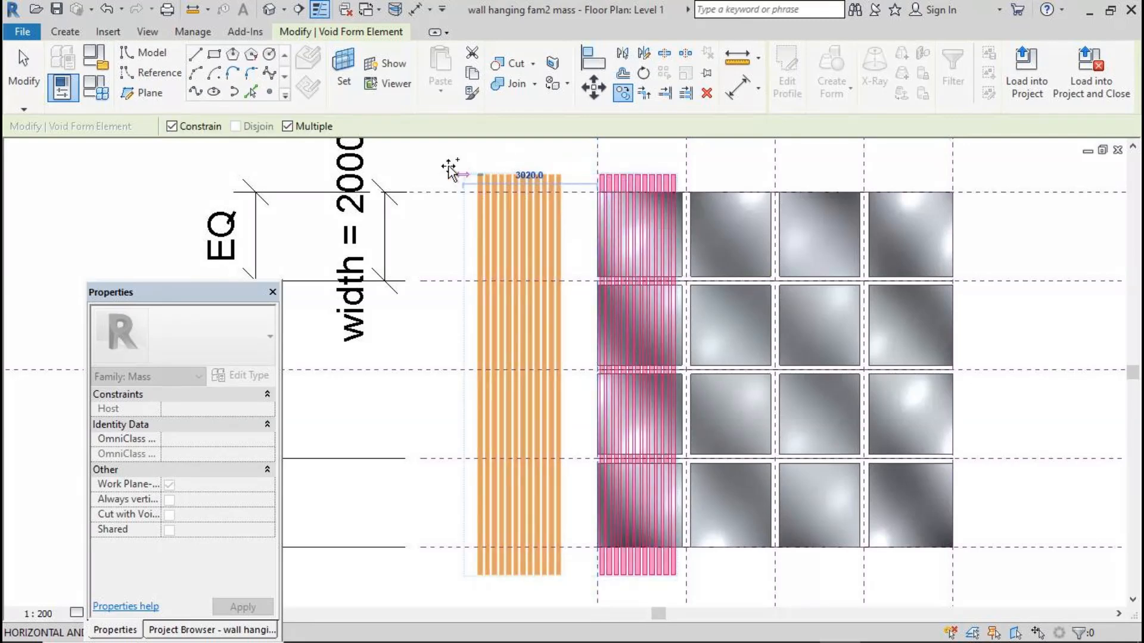
pyautogui.click(27, 82)
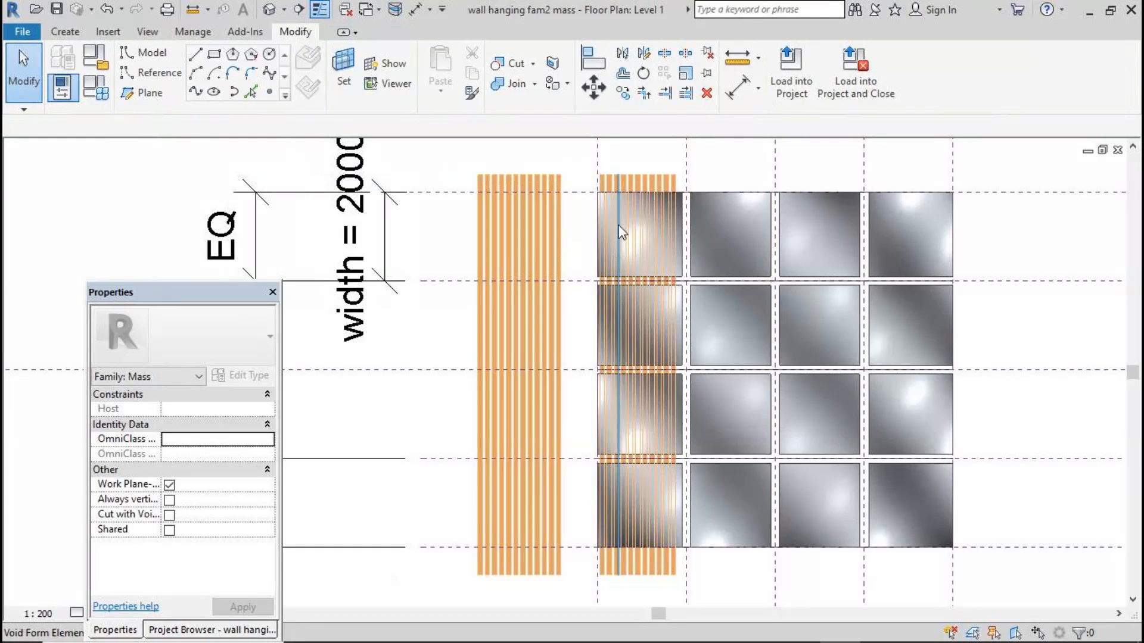
# Select the copied void bars and nudge them slightly to the right
pyautogui.moveTo(610, 191); pyautogui.dragTo(686, 590)
pyautogui.press('Right')
pyautogui.press('Right')
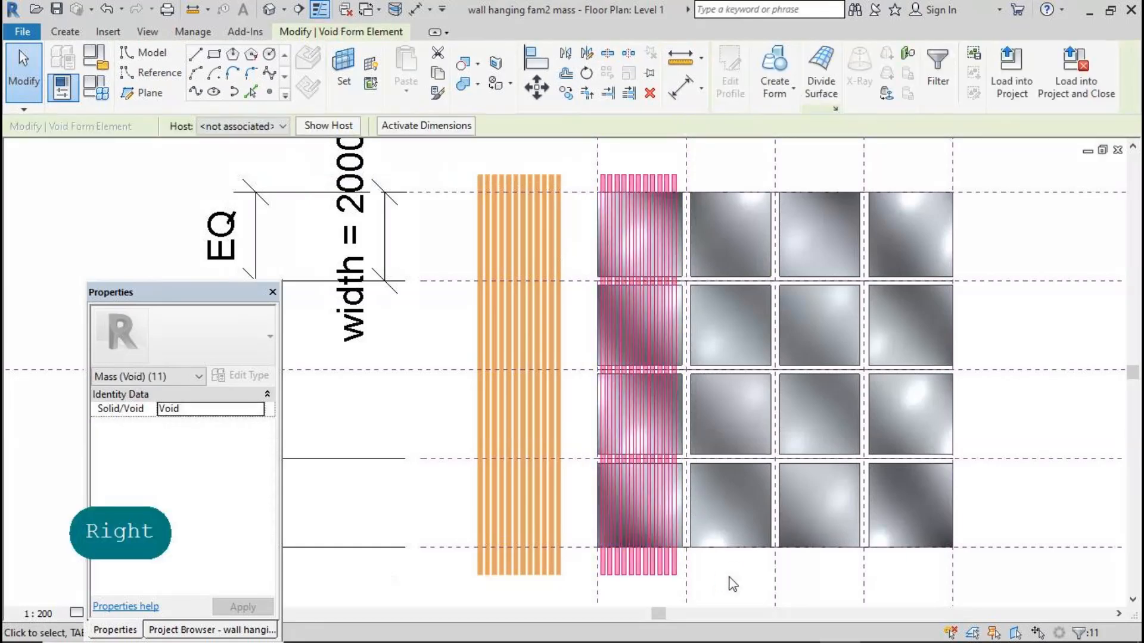
pyautogui.press('Right')
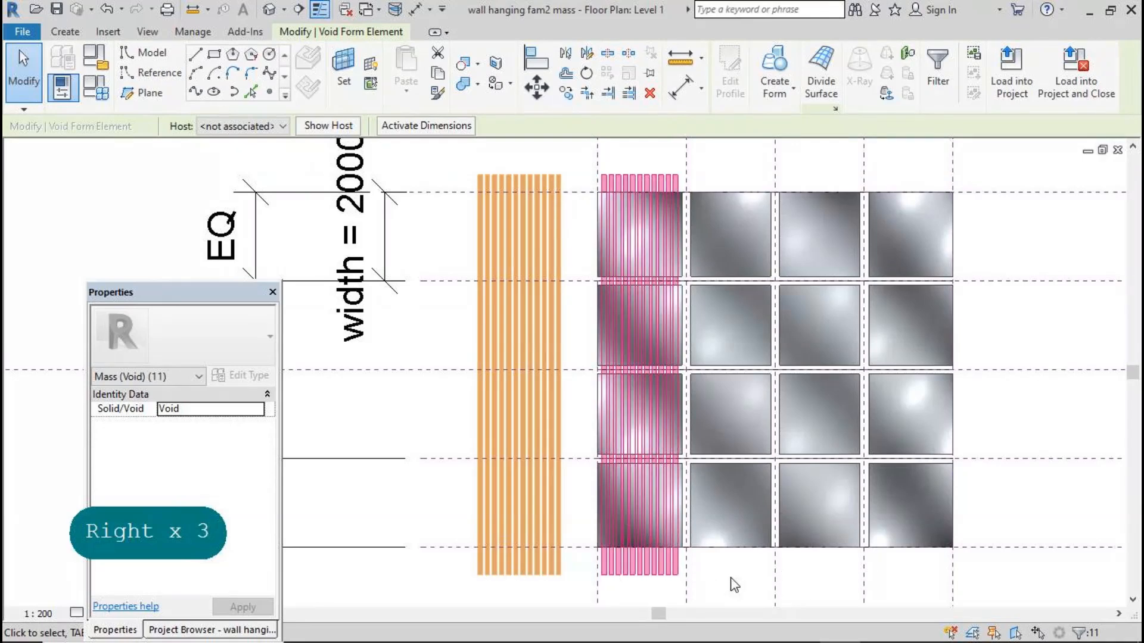
pyautogui.click(732, 579)
# Copy the aligned void bar group onto the next two panel columns at column spacing
pyautogui.moveTo(620, 262); pyautogui.dragTo(685, 606)
pyautogui.click(565, 93)
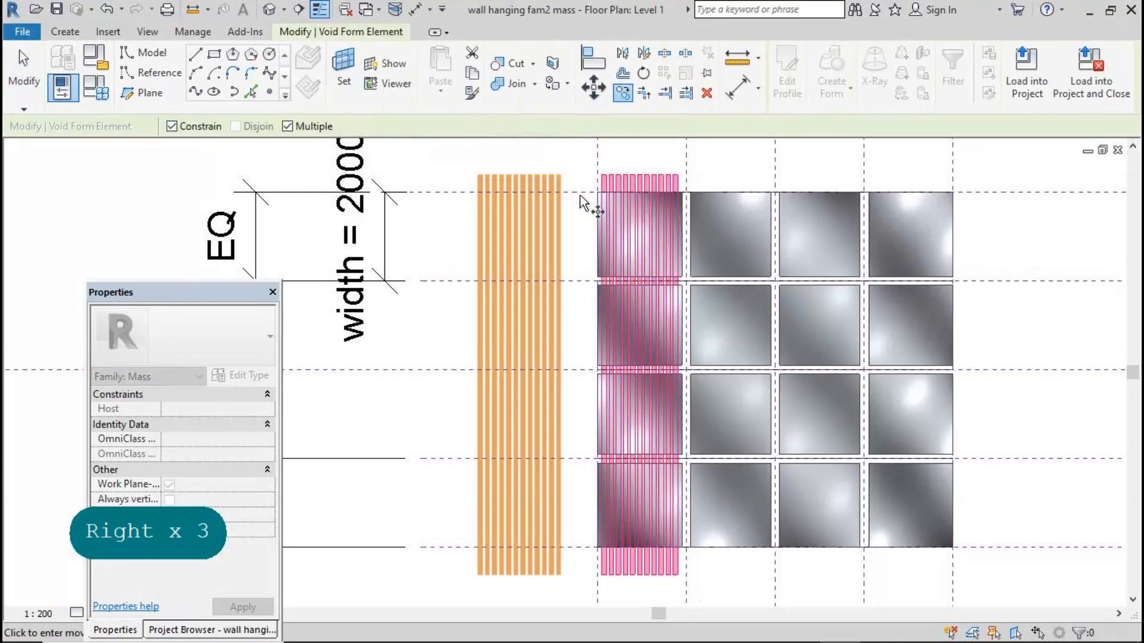
pyautogui.click(599, 192)
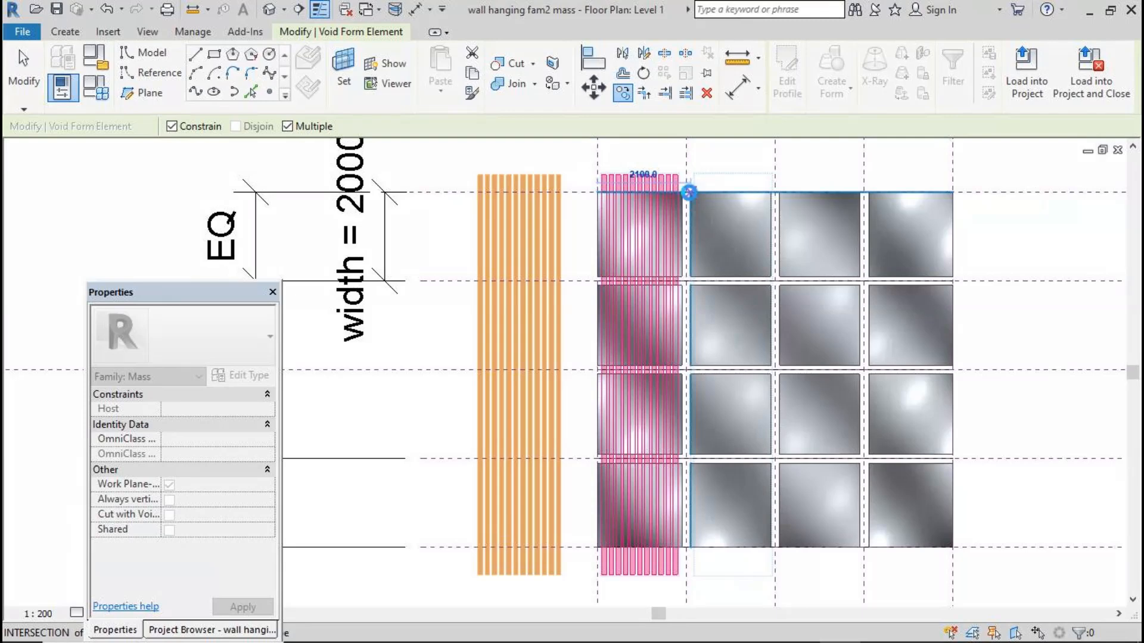
pyautogui.click(689, 192)
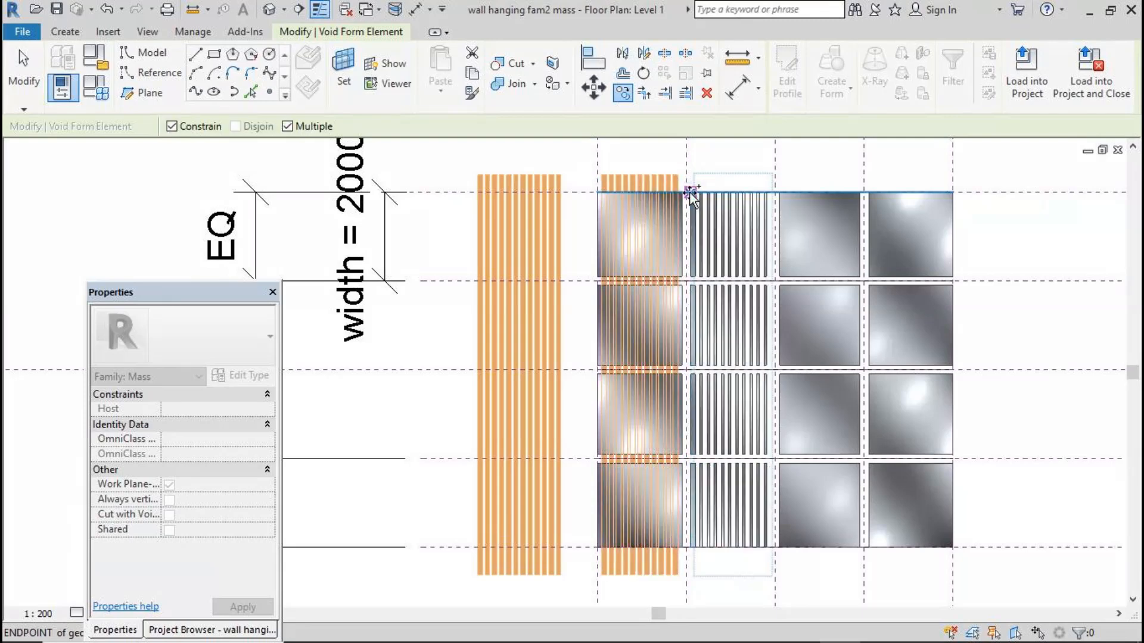
pyautogui.click(778, 192)
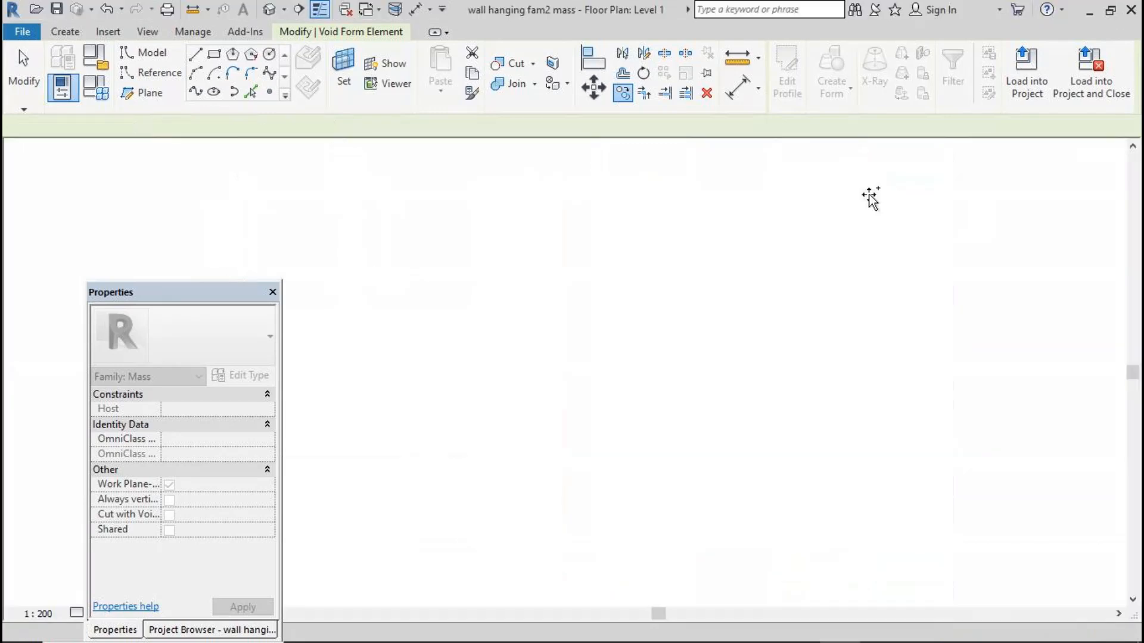
pyautogui.click(22, 67)
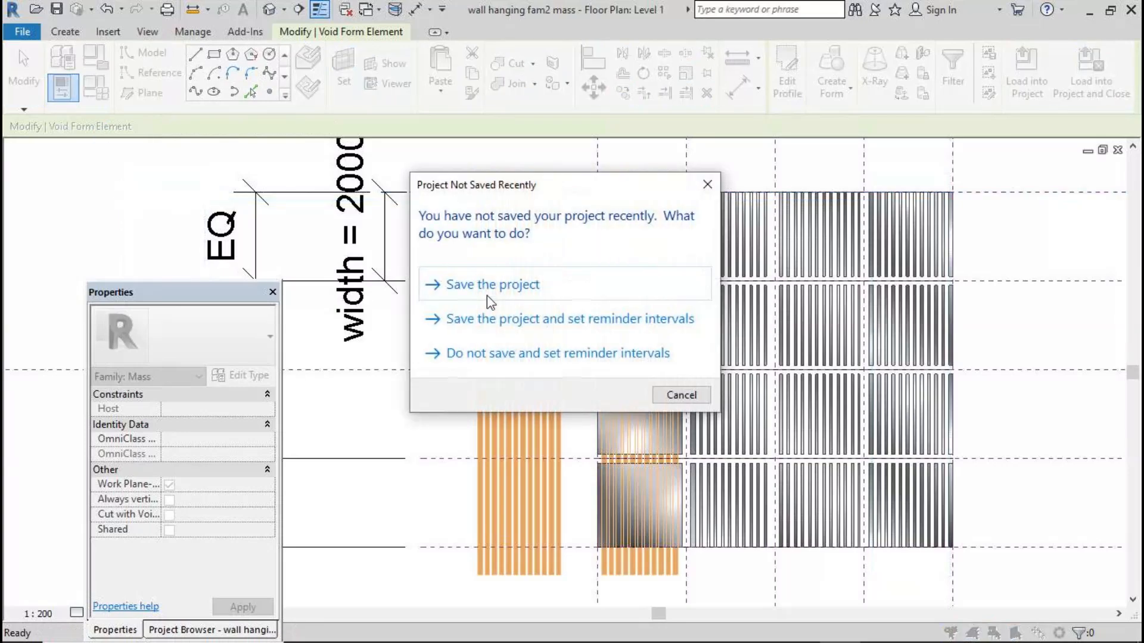
pyautogui.click(670, 394)
# Cut the wavy form with the copied void bars using Cut Geometry with Multiple Cut enabled
pyautogui.click(269, 9)
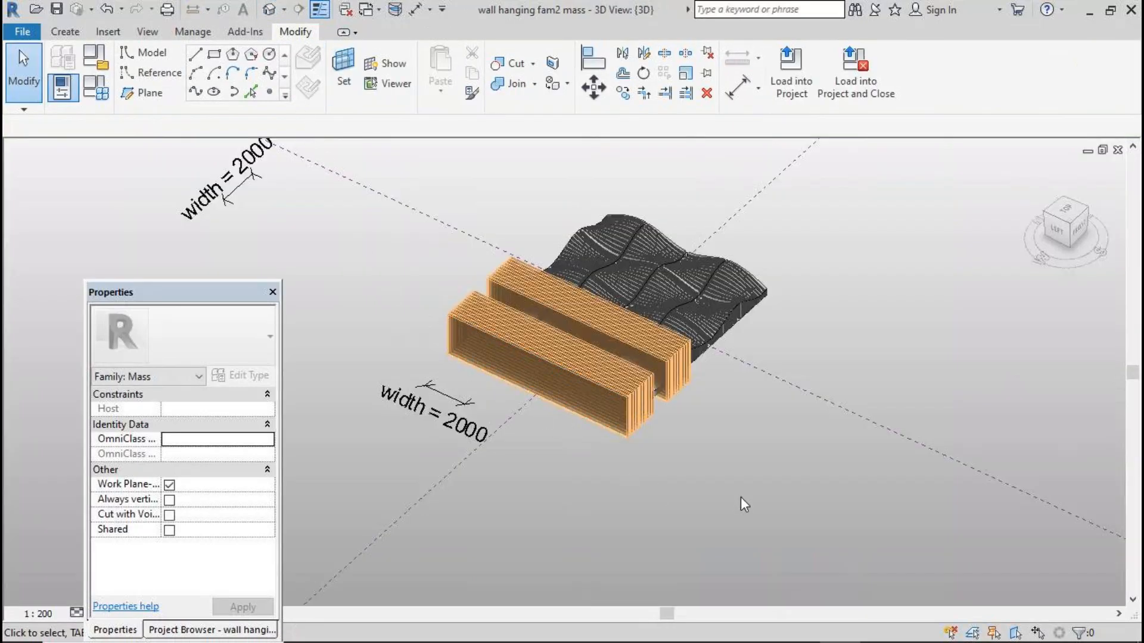
pyautogui.keyDown('shift'); pyautogui.moveTo(805, 485); pyautogui.dragTo(669, 472, button='middle'); pyautogui.keyUp('shift')
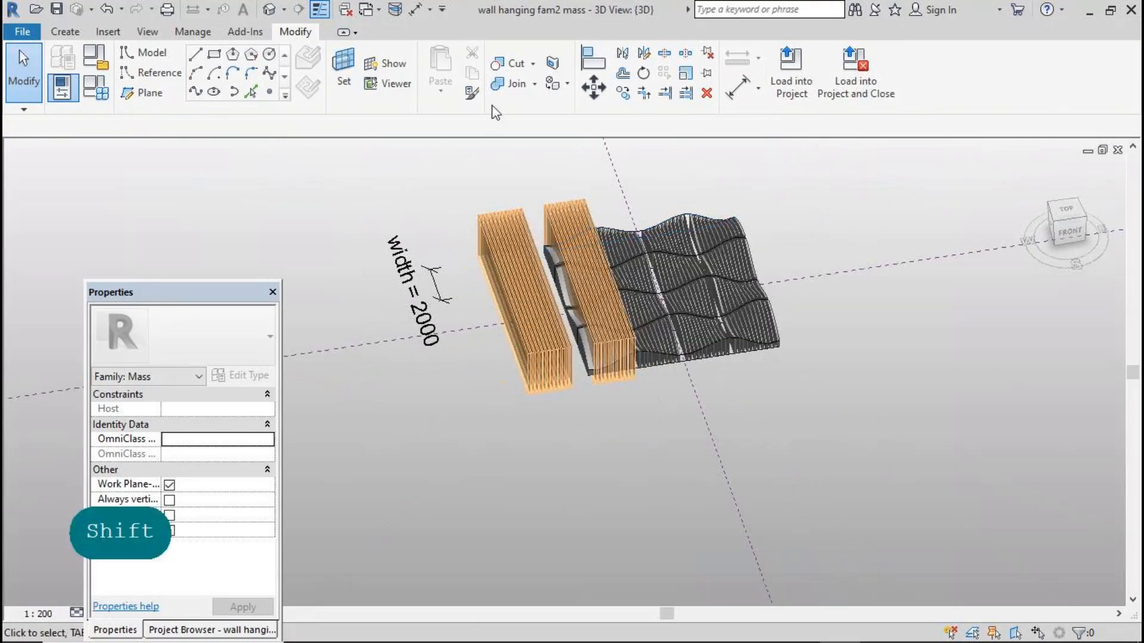
pyautogui.click(510, 63)
pyautogui.scroll(4, 599, 380)
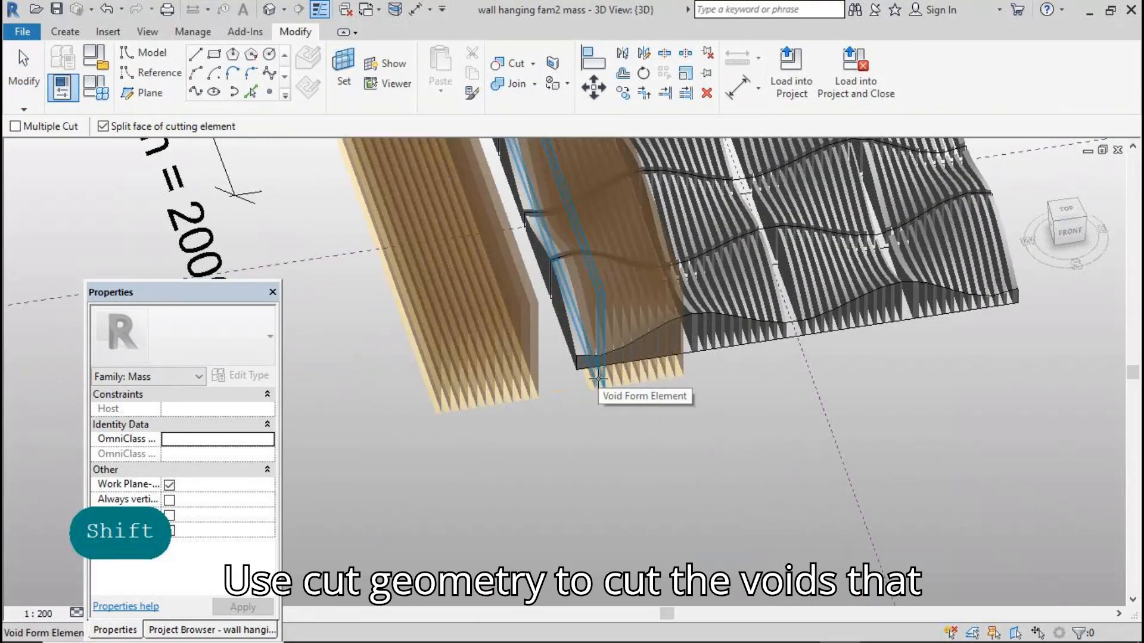
pyautogui.click(590, 367)
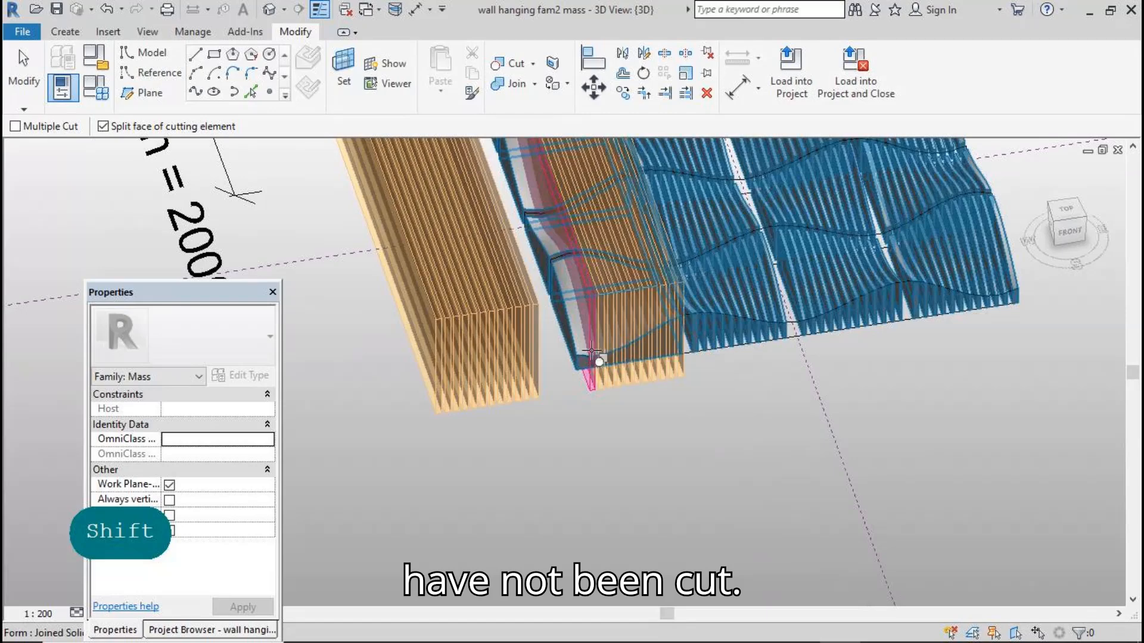
pyautogui.click(591, 352)
pyautogui.click(16, 127)
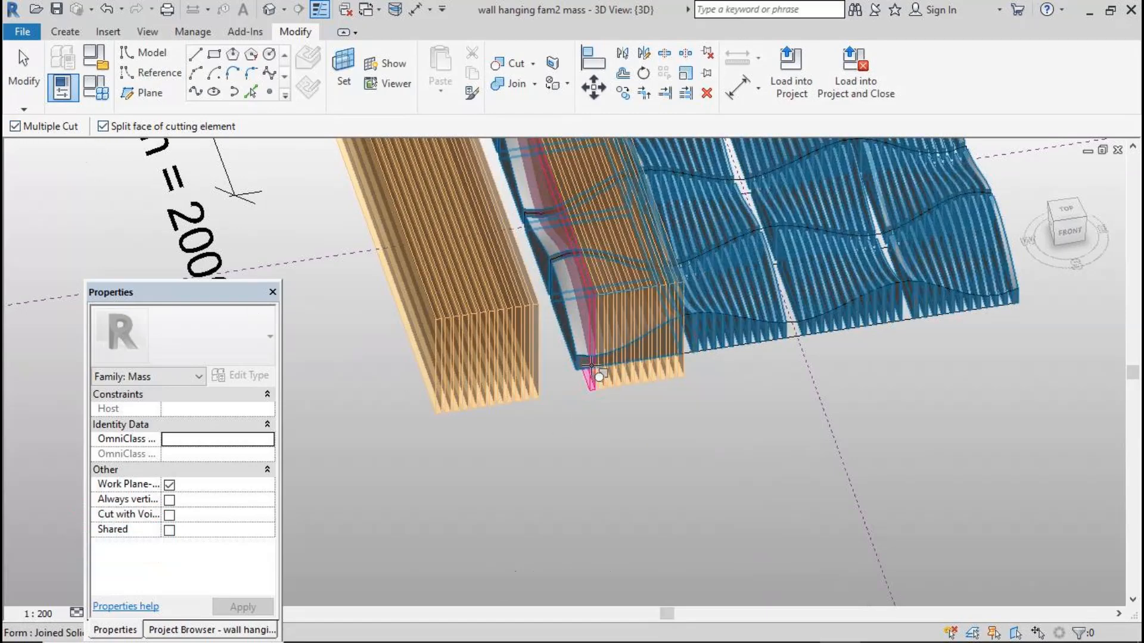
pyautogui.scroll(2, 539, 503)
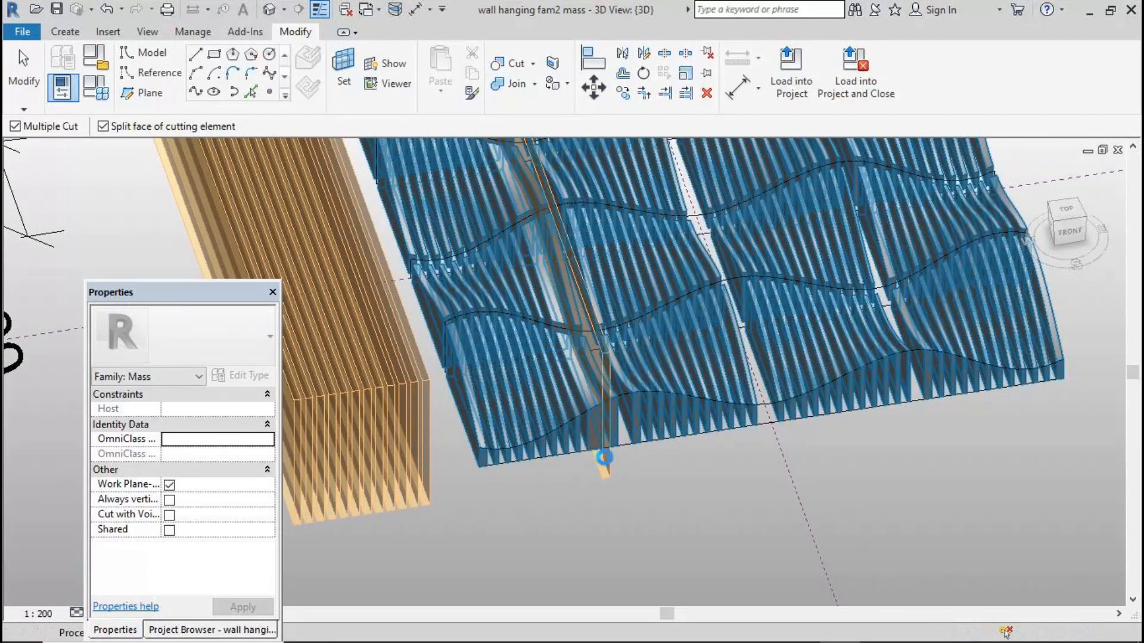
pyautogui.scroll(-4, 563, 505)
pyautogui.press('Escape')
pyautogui.press('Escape')
# Delete the original void bars beside the wavy surface
pyautogui.moveTo(298, 162); pyautogui.dragTo(488, 531)
pyautogui.click(650, 94)
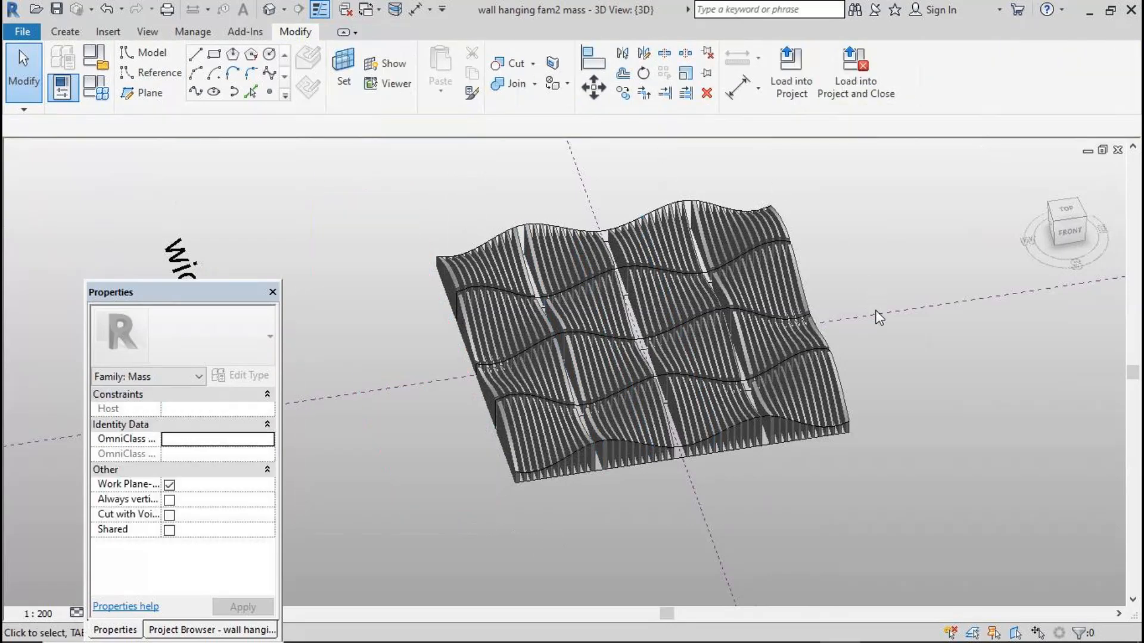
# Filter the selection to the form only and associate its Material with a new family parameter named m
pyautogui.moveTo(460, 173); pyautogui.dragTo(703, 395)
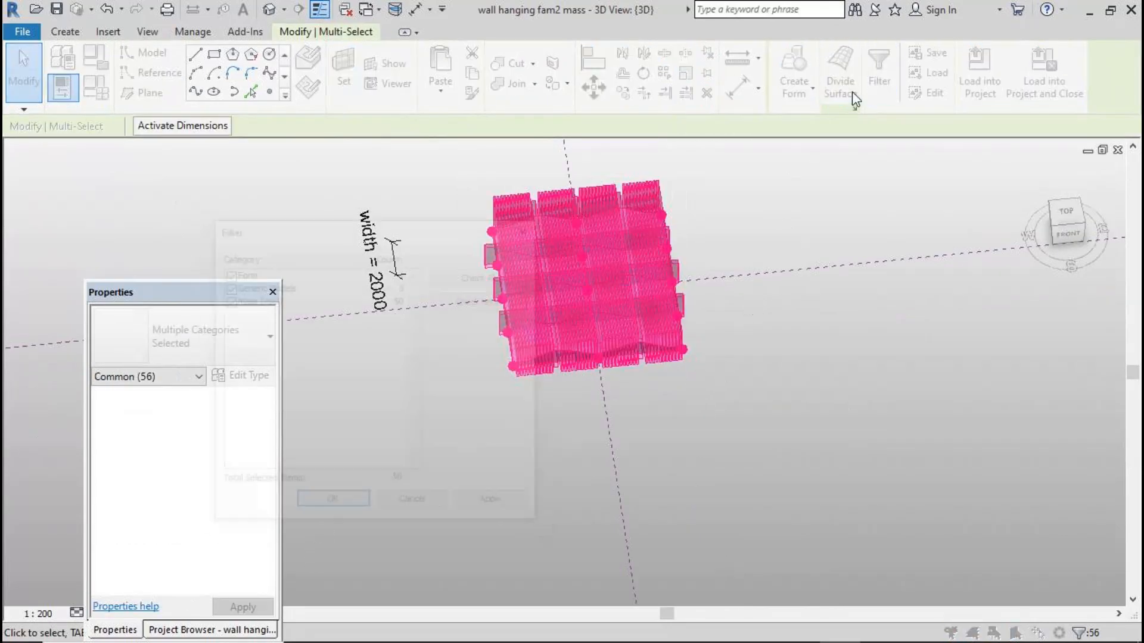
pyautogui.click(484, 299)
pyautogui.click(226, 272)
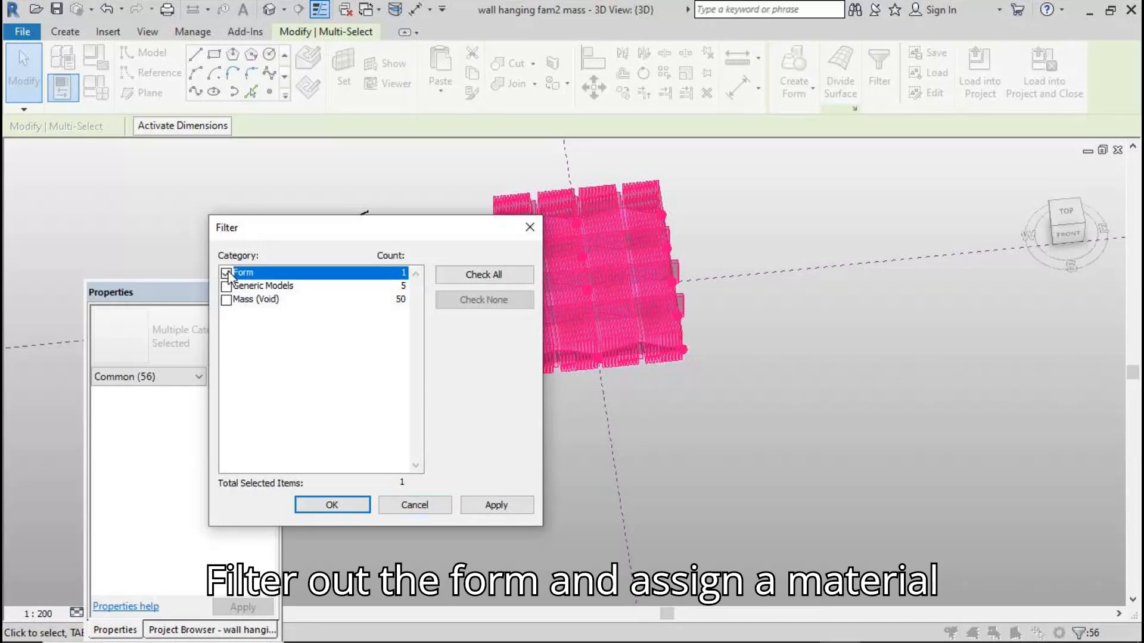
pyautogui.click(332, 505)
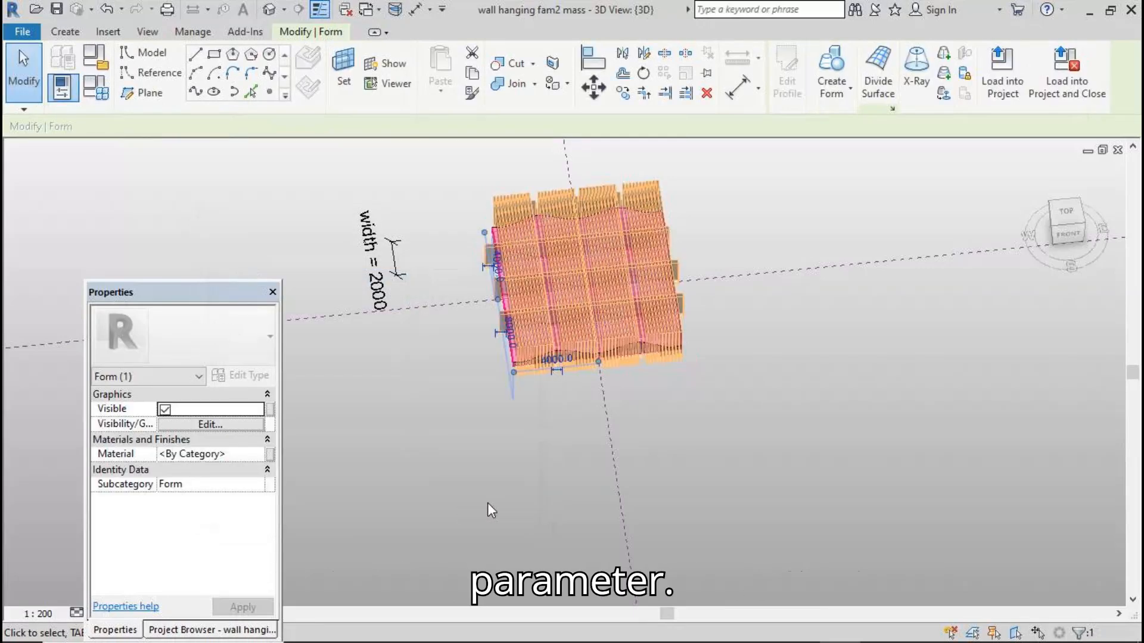
pyautogui.keyDown('shift'); pyautogui.moveTo(488, 503); pyautogui.dragTo(478, 235, button='middle'); pyautogui.keyUp('shift')
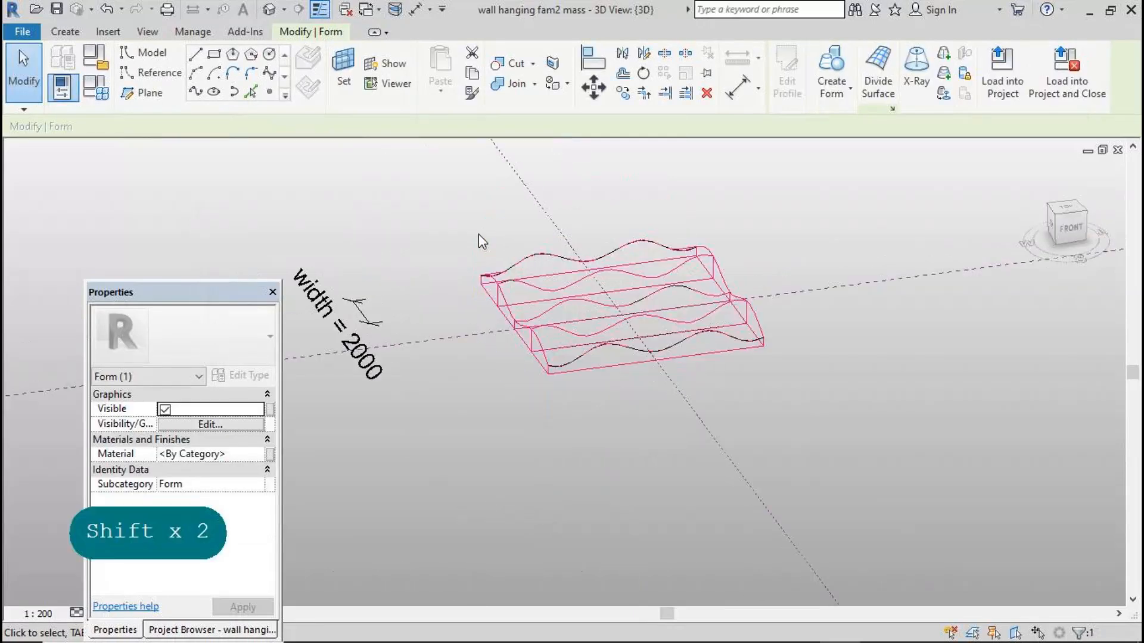
pyautogui.click(270, 455)
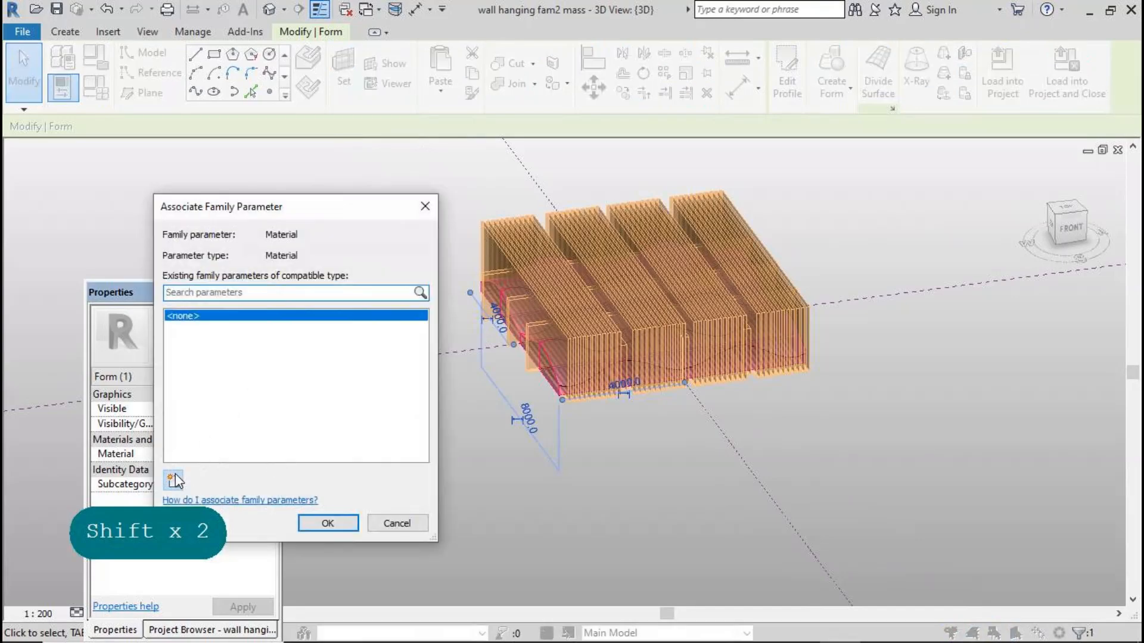
pyautogui.click(175, 481)
pyautogui.write('m')
pyautogui.click(843, 498)
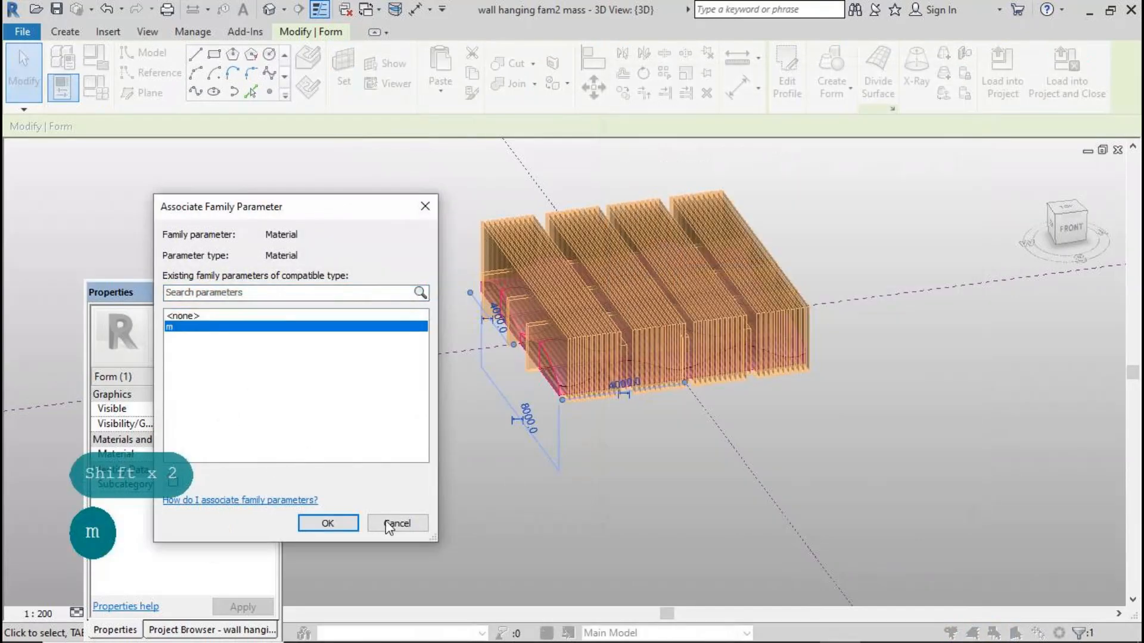
pyautogui.click(341, 524)
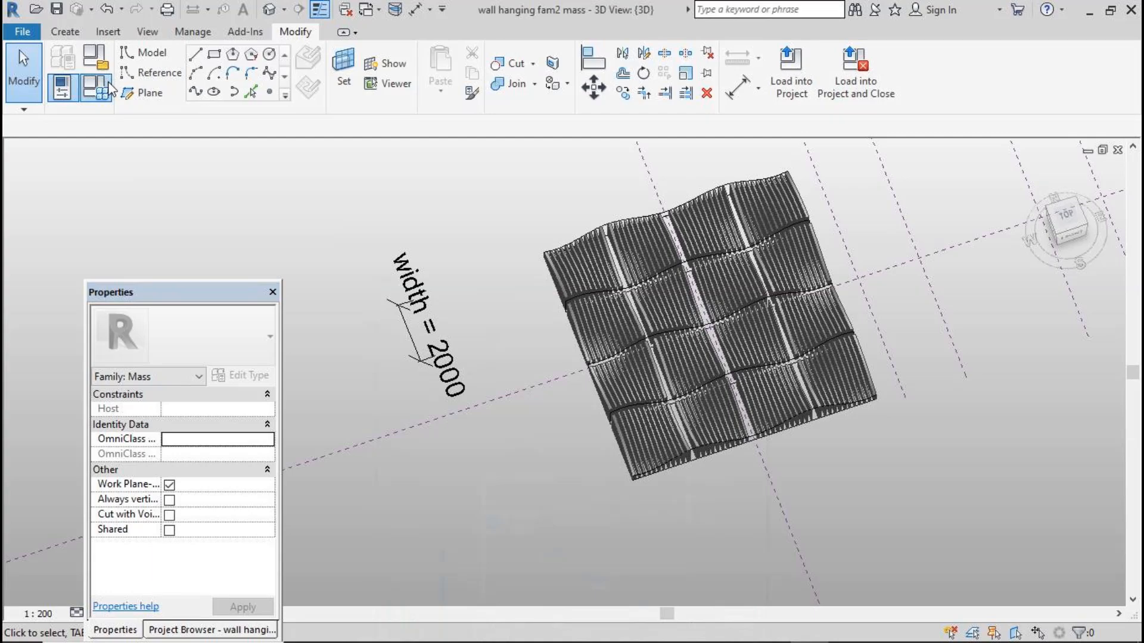
# Assign the Cherry wood material to the family parameter m through Family Types and the material browser
pyautogui.click(109, 88)
pyautogui.click(293, 255)
pyautogui.click(295, 255)
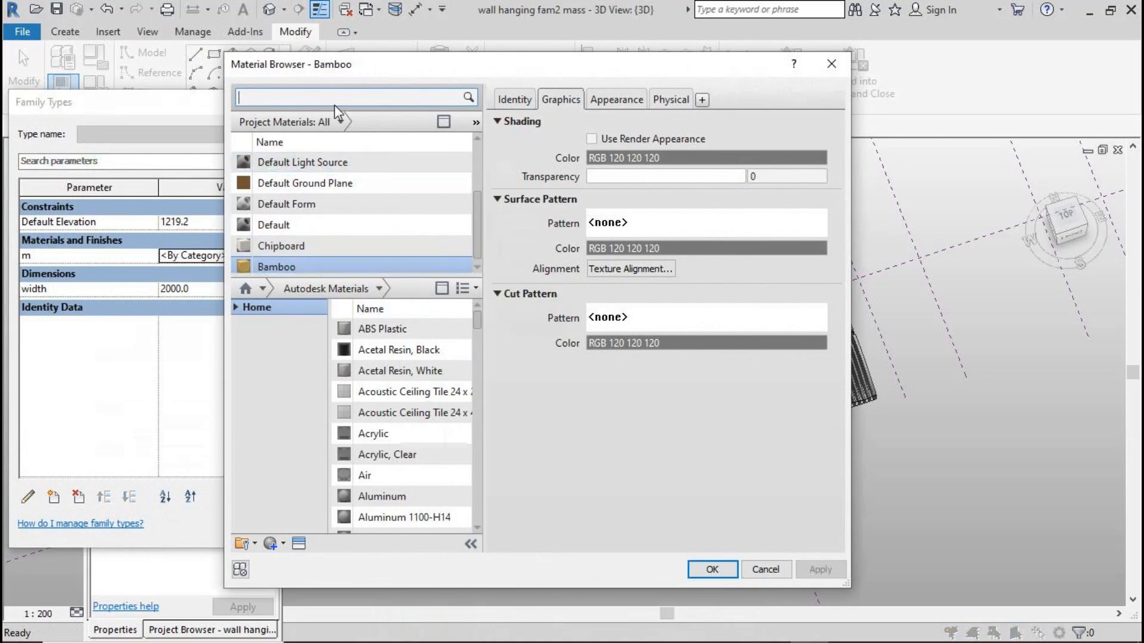
pyautogui.click(338, 98)
pyautogui.write('wood')
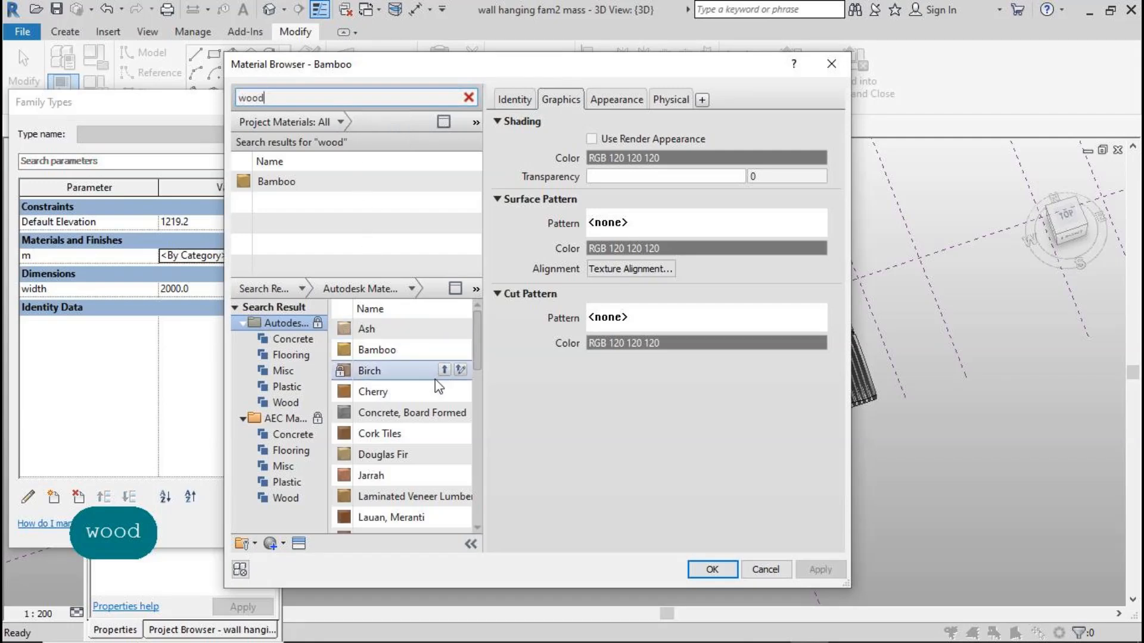
pyautogui.click(445, 391)
pyautogui.click(624, 101)
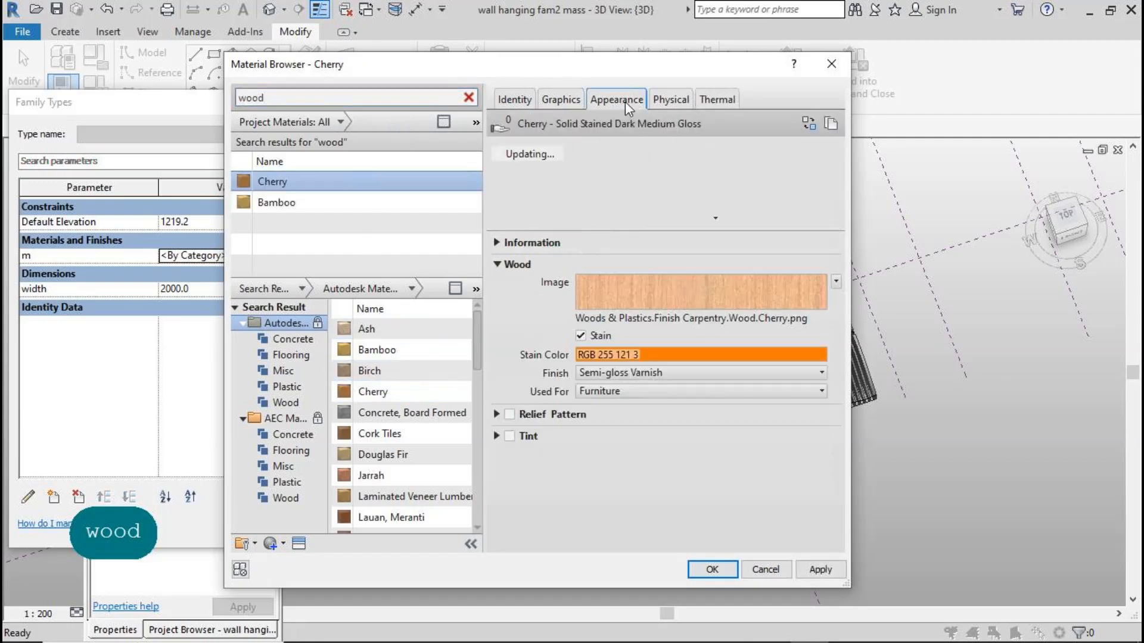
pyautogui.click(824, 571)
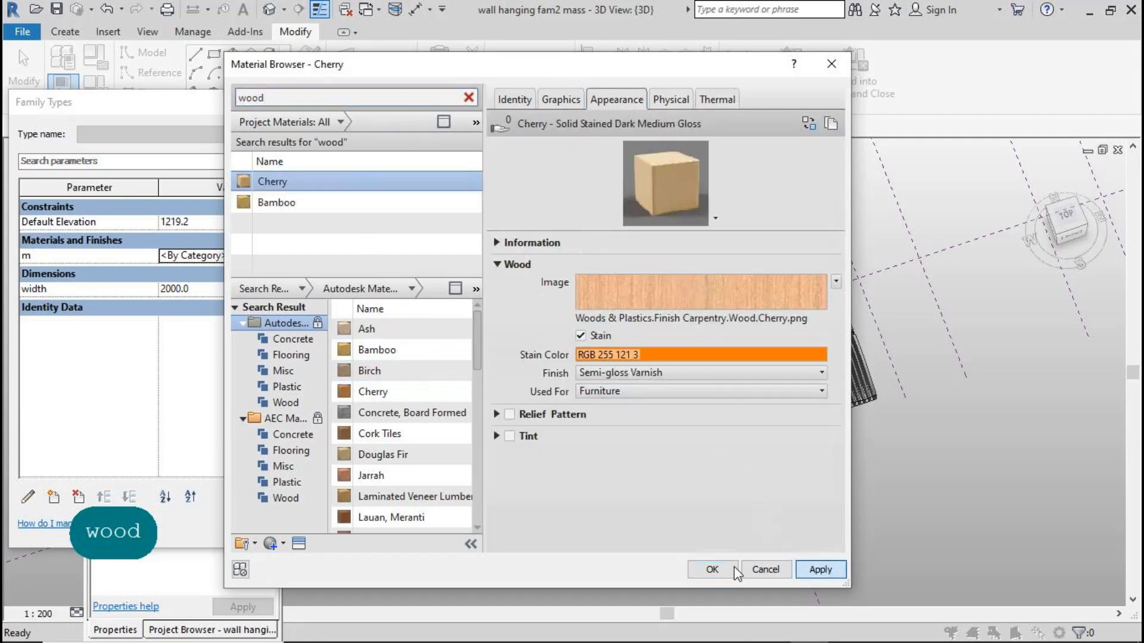
pyautogui.click(721, 569)
pyautogui.click(320, 528)
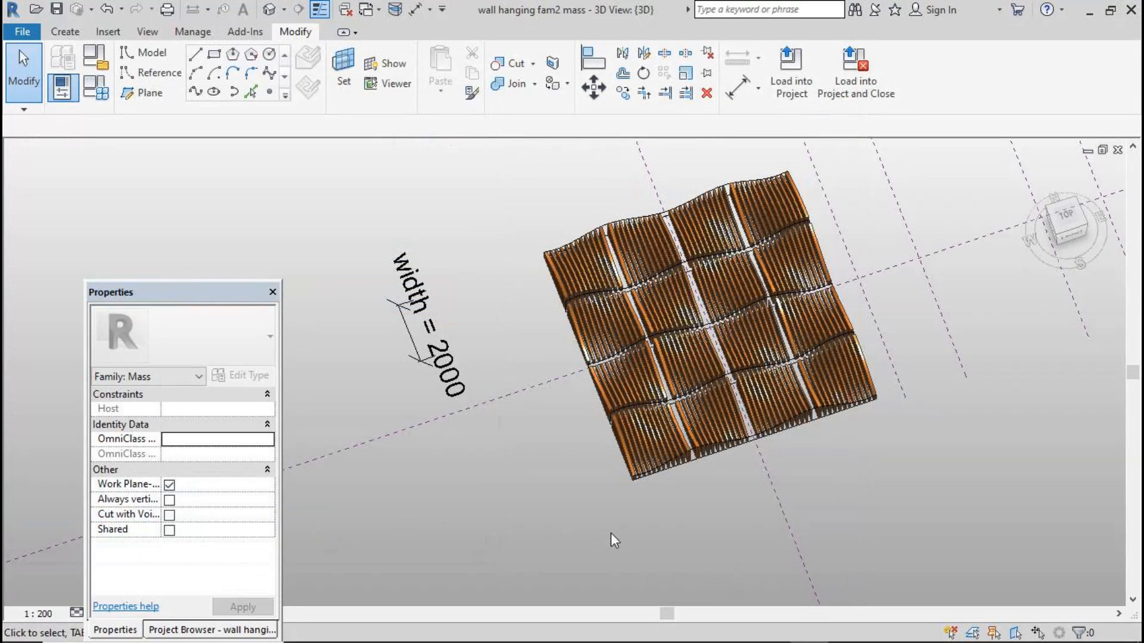
# Orbit around the wood-finished wavy form and open the reference photo of the wall panel for comparison
pyautogui.keyDown('shift'); pyautogui.moveTo(680, 552); pyautogui.dragTo(672, 492, button='middle'); pyautogui.keyUp('shift')
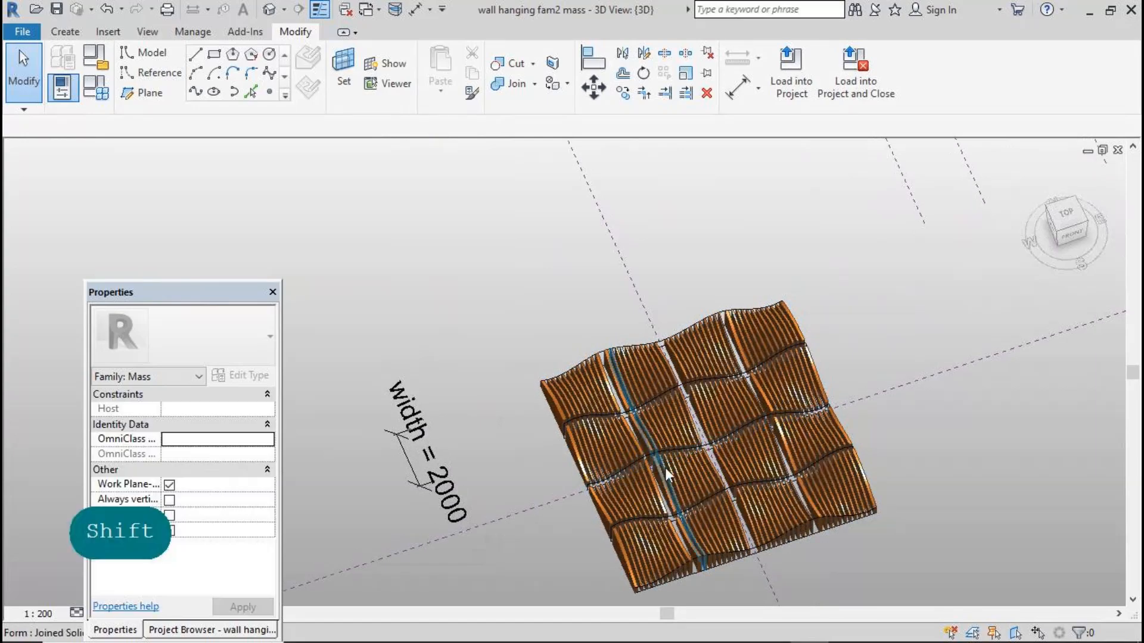
pyautogui.scroll(-1, 629, 249)
pyautogui.scroll(-1, 629, 250)
pyautogui.scroll(3, 537, 431)
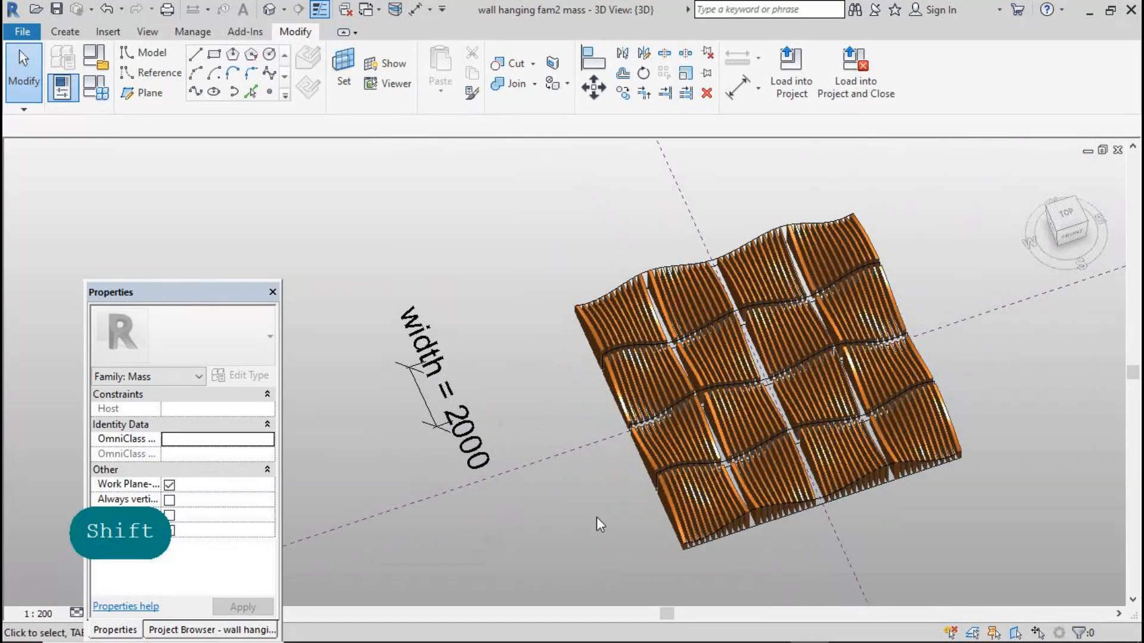
pyautogui.moveTo(732, 641)
pyautogui.click(847, 627)
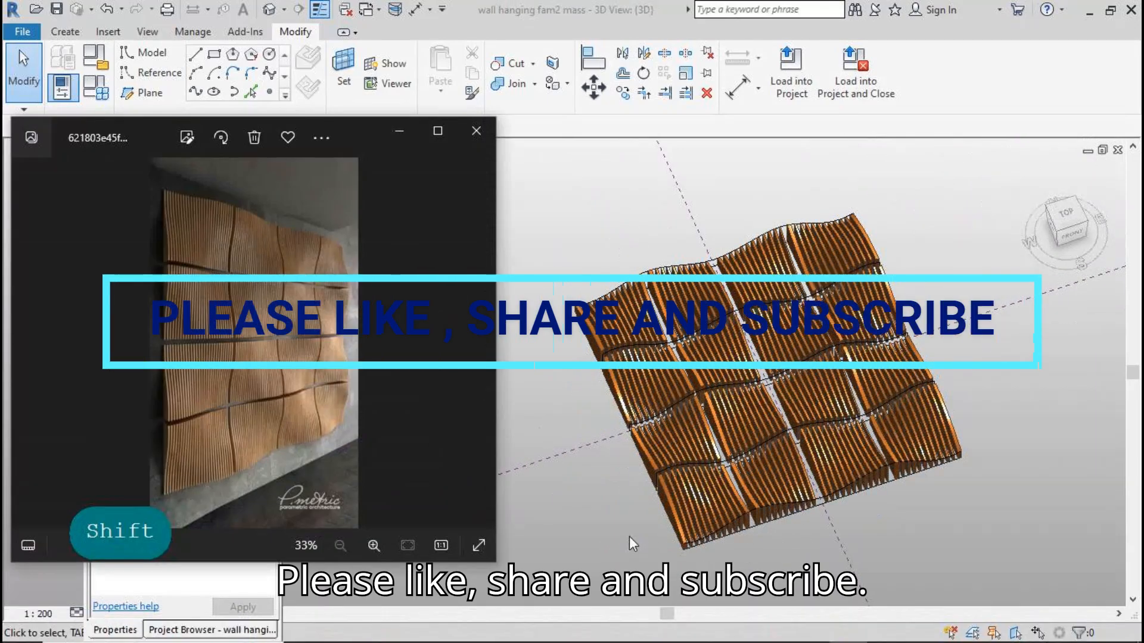